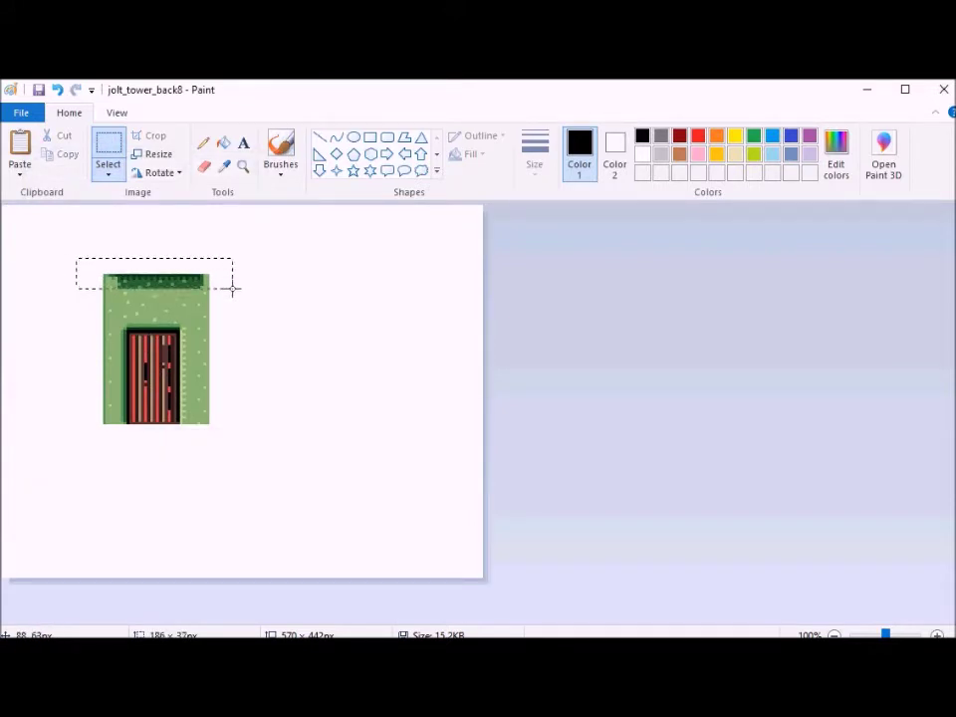
# - Remove the dark band along the top of the green tower wall and cut out the red-striped door
pyautogui.press('Delete')
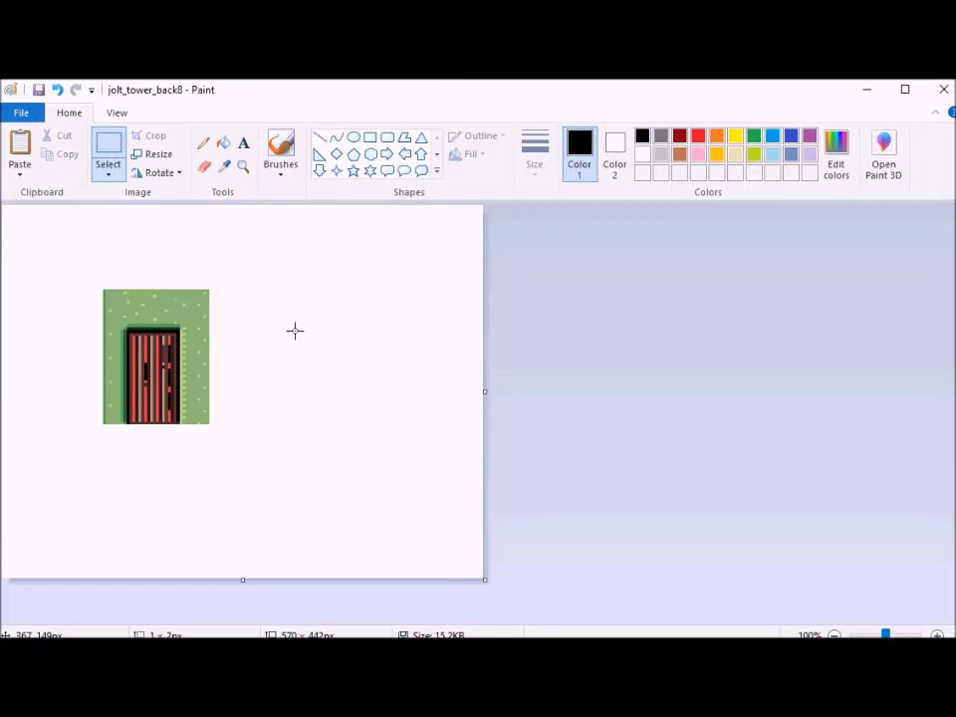
pyautogui.moveTo(144, 322)
pyautogui.mouseDown()
pyautogui.moveTo(180, 381)
pyautogui.moveTo(128, 323)
pyautogui.moveTo(185, 432)
pyautogui.mouseUp()
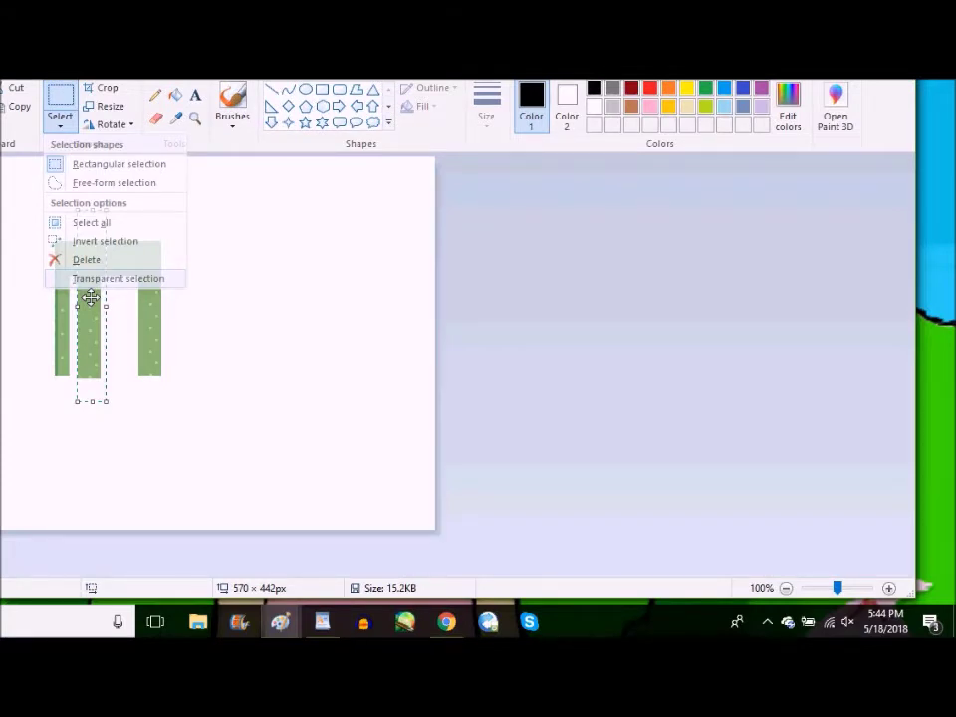
# - Cover the left part of the door gap with copies of the plain green wall strip, flipping one horizontally
pyautogui.moveTo(91, 297); pyautogui.dragTo(81, 299)
pyautogui.click(110, 125)
pyautogui.click(131, 218)
pyautogui.moveTo(112, 297); pyautogui.dragTo(105, 299)
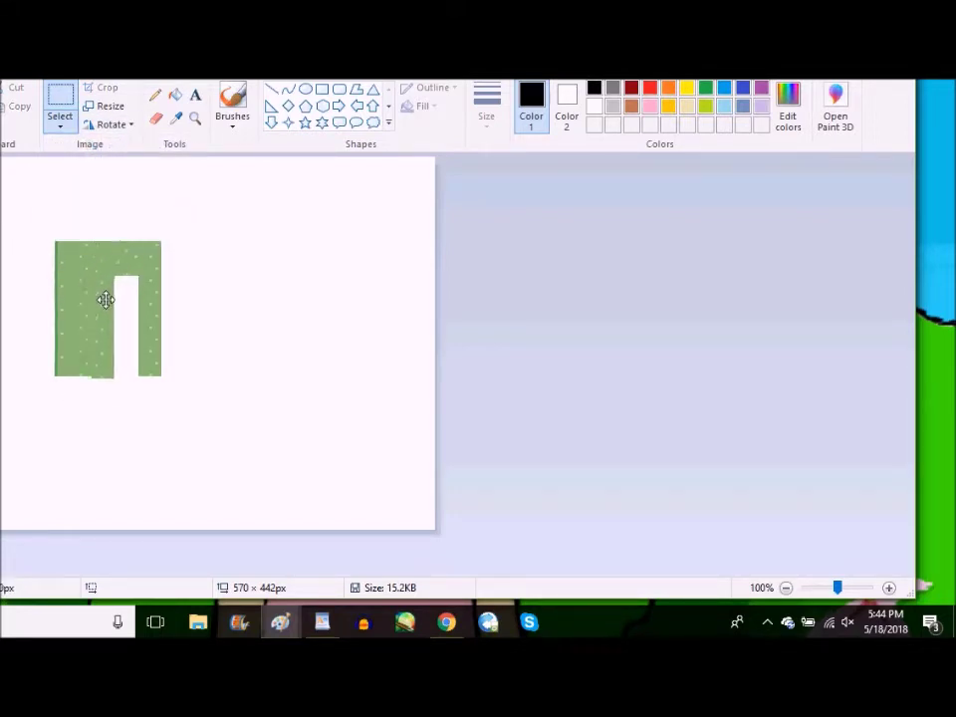
# - Flip another copy of the green strip horizontally and fit it into the remaining door gap
pyautogui.click(234, 284)
pyautogui.click(111, 125)
pyautogui.click(124, 218)
pyautogui.moveTo(9, 259); pyautogui.dragTo(123, 295)
pyautogui.press('Right')
pyautogui.press('Right')
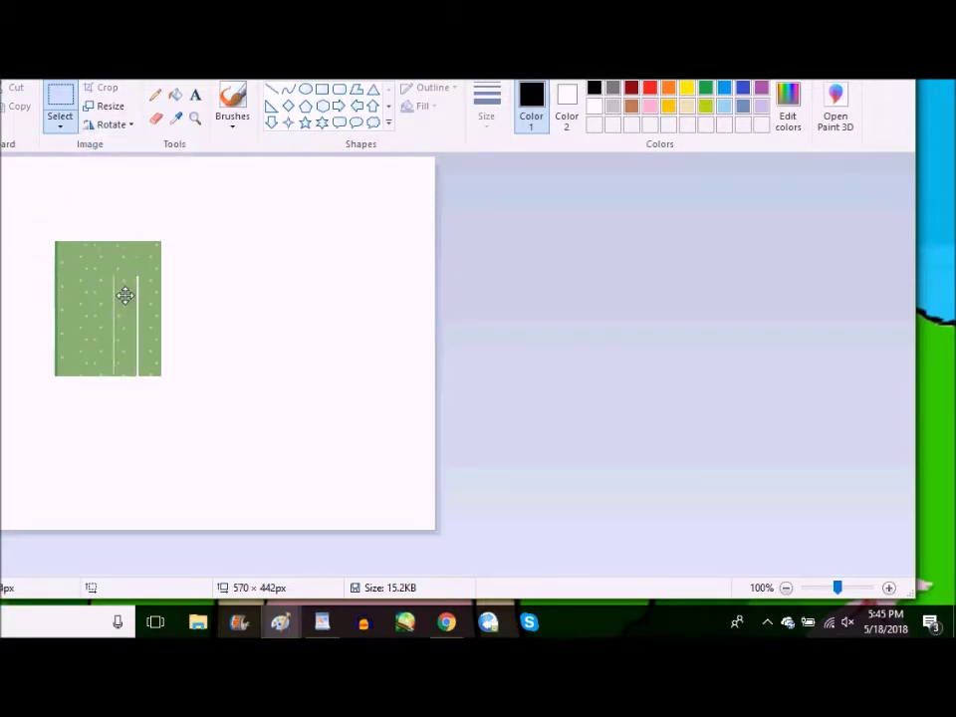
# - Shift sections of the green wall together to close the white gaps between the patched strips
pyautogui.click(245, 279)
pyautogui.moveTo(44, 218); pyautogui.dragTo(162, 390)
pyautogui.click(183, 351)
pyautogui.moveTo(38, 214); pyautogui.dragTo(166, 374)
pyautogui.click(288, 309)
pyautogui.moveTo(193, 249); pyautogui.dragTo(149, 370)
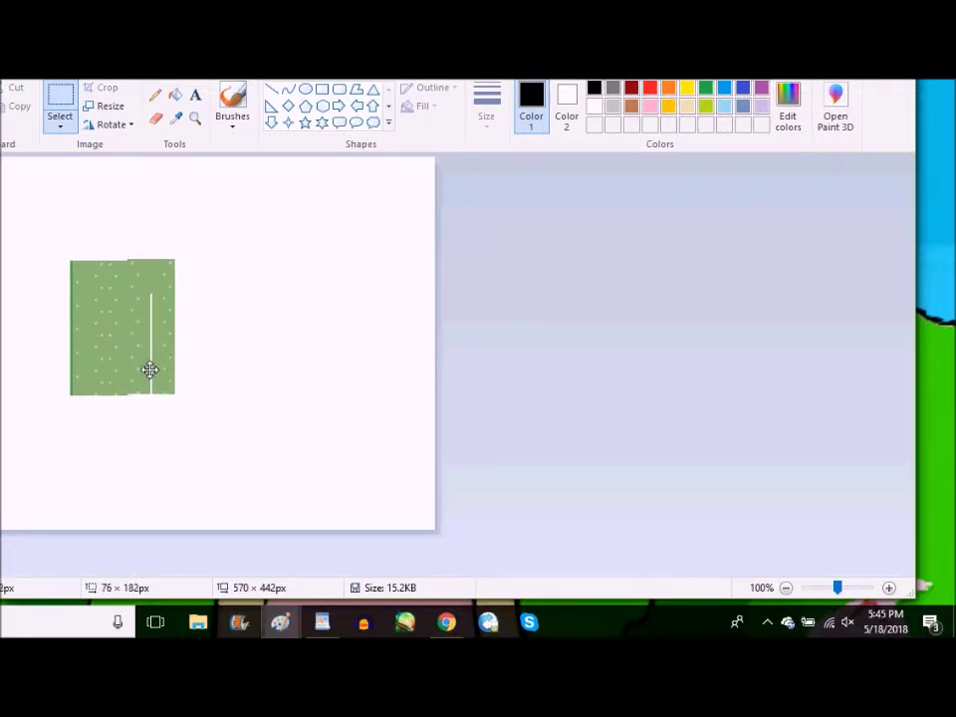
pyautogui.moveTo(237, 218); pyautogui.dragTo(150, 414)
pyautogui.moveTo(174, 367); pyautogui.dragTo(171, 366)
pyautogui.click(282, 304)
# - Copy the wall's left edge strip, flip it horizontally and attach it to the wall's right side
pyautogui.moveTo(54, 239); pyautogui.dragTo(86, 402)
pyautogui.click(92, 235)
pyautogui.click(112, 126)
pyautogui.click(138, 219)
pyautogui.moveTo(32, 243); pyautogui.dragTo(180, 313)
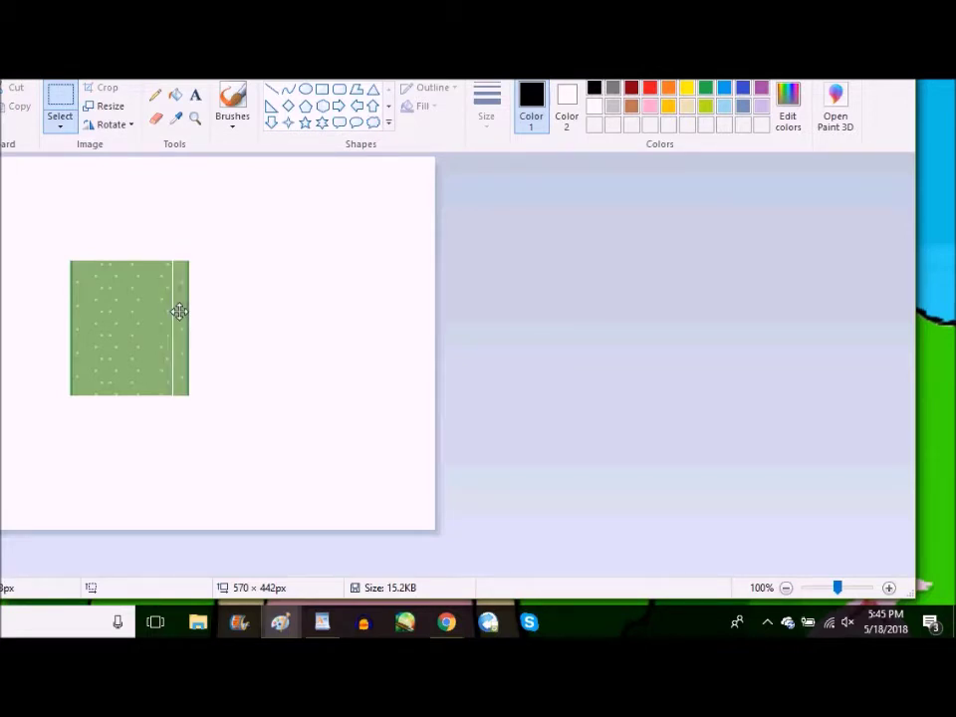
pyautogui.moveTo(340, 275); pyautogui.dragTo(346, 279)
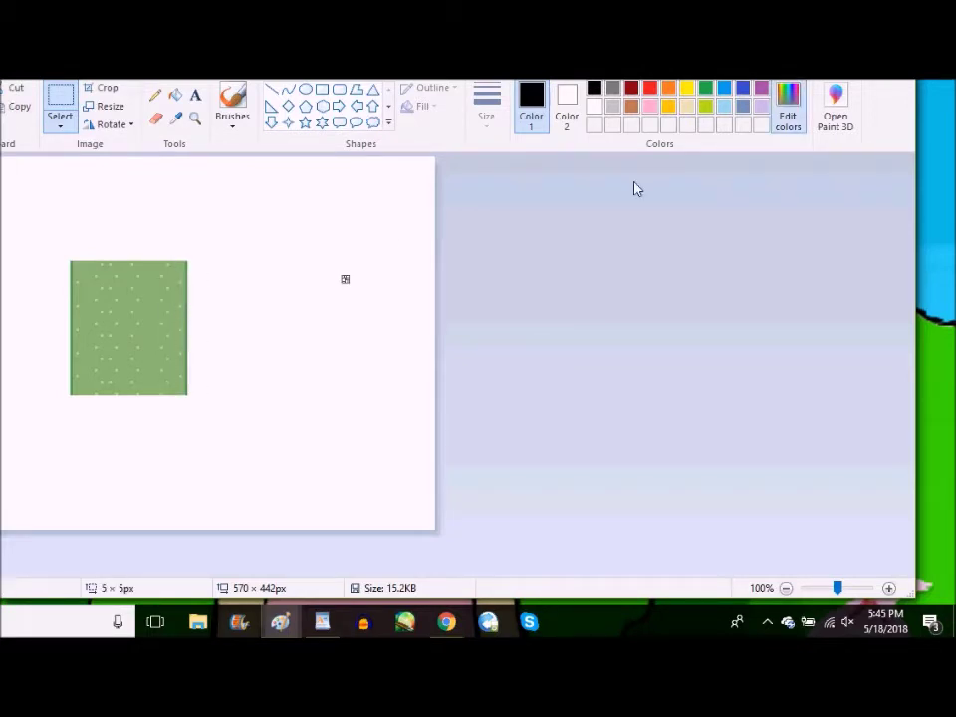
# - Mix a light purple and fill the green wall surface with it
pyautogui.click(788, 104)
pyautogui.click(470, 265)
pyautogui.click(611, 267)
pyautogui.click(541, 252)
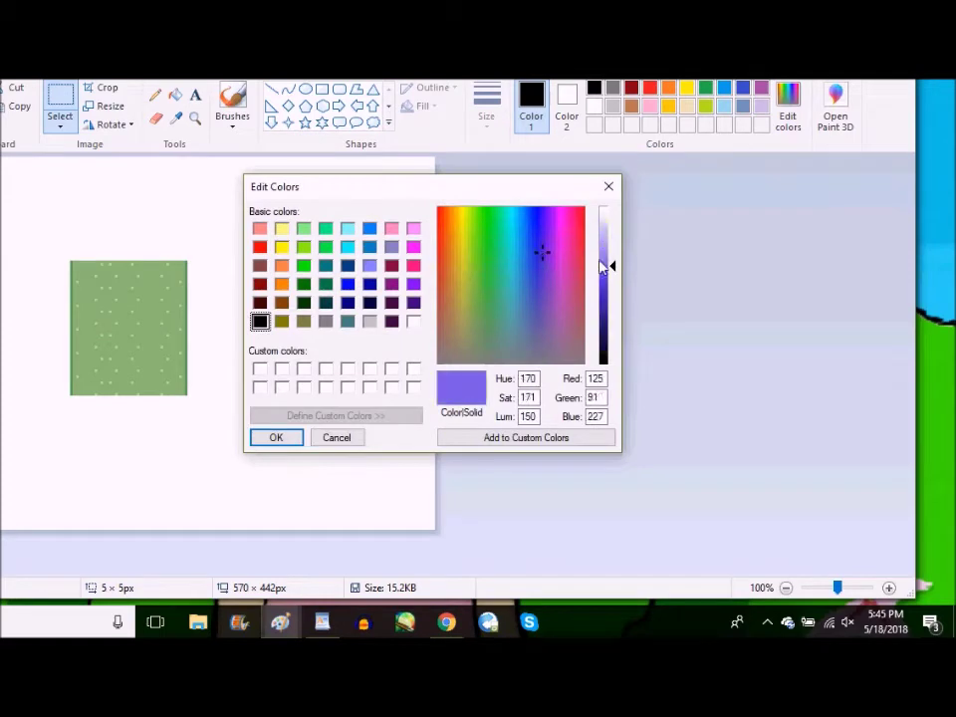
pyautogui.moveTo(610, 267); pyautogui.dragTo(611, 250)
pyautogui.click(276, 437)
pyautogui.click(175, 94)
pyautogui.click(158, 261)
# - Mix a darker purple and fill the wall's two vertical edge lines with it
pyautogui.click(788, 106)
pyautogui.moveTo(611, 252); pyautogui.dragTo(611, 274)
pyautogui.press('Return')
pyautogui.click(185, 294)
pyautogui.hotkey('ctrl', 'z')
pyautogui.click(186, 288)
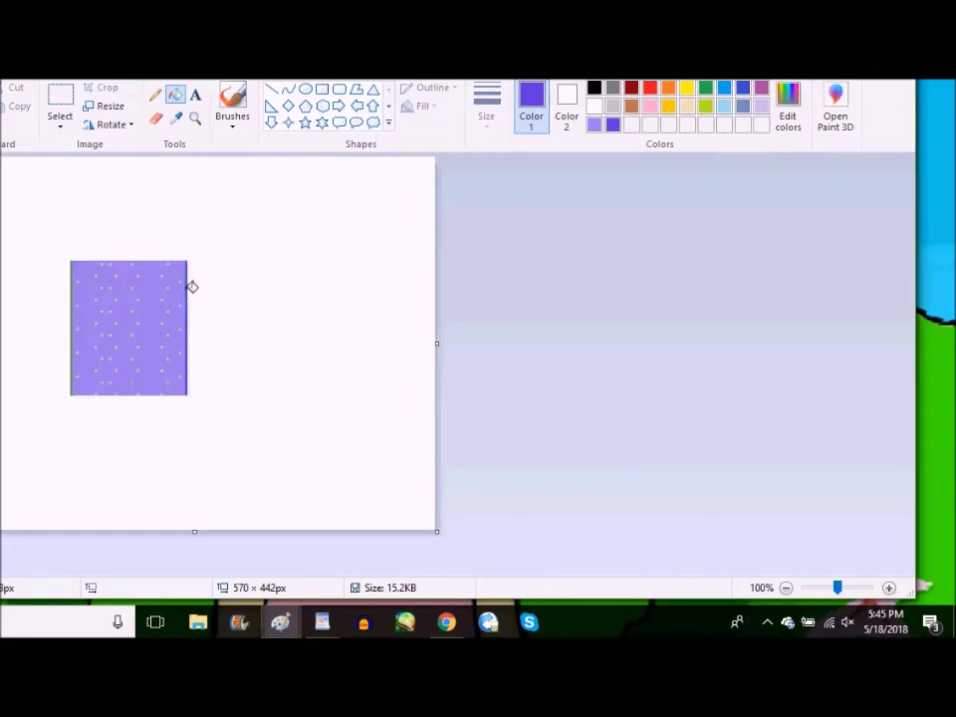
pyautogui.click(100, 258)
pyautogui.hotkey('ctrl', 'z')
# - Mix a purple slightly darker than the wall surface and recolor the yellowish dots on the wall's right side
pyautogui.click(195, 117)
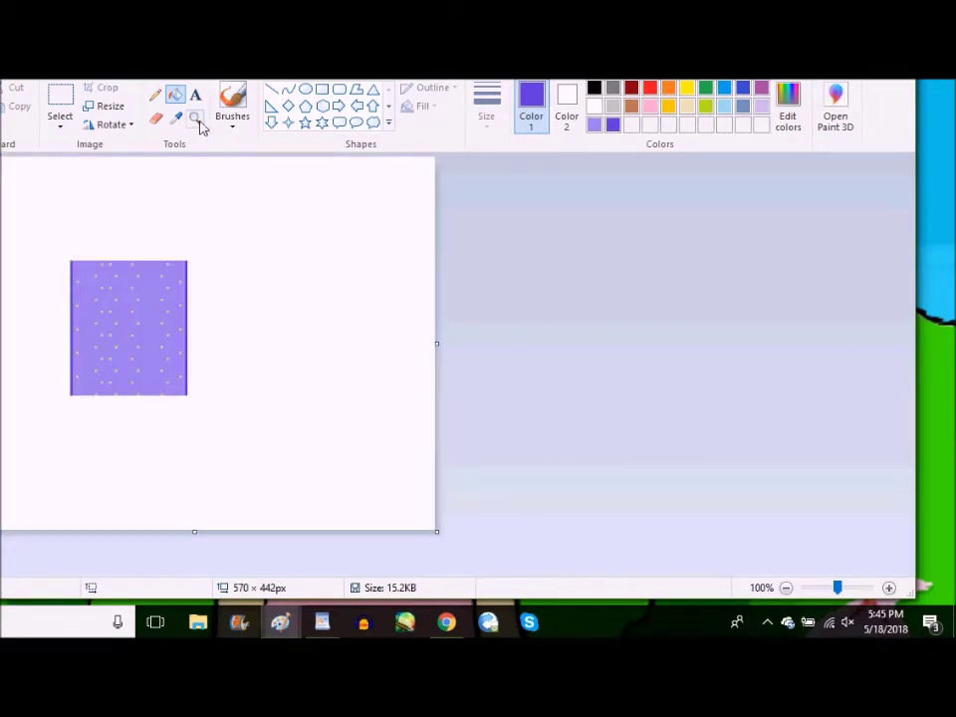
pyautogui.click(203, 276)
pyautogui.click(787, 105)
pyautogui.moveTo(624, 277); pyautogui.dragTo(611, 260)
pyautogui.click(275, 437)
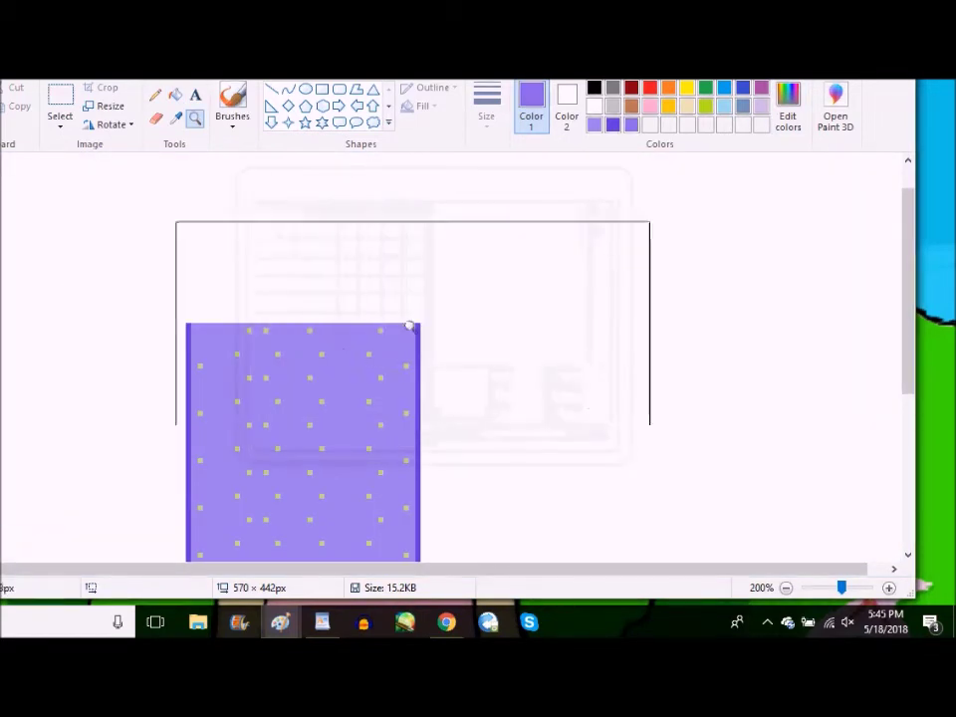
pyautogui.click(175, 94)
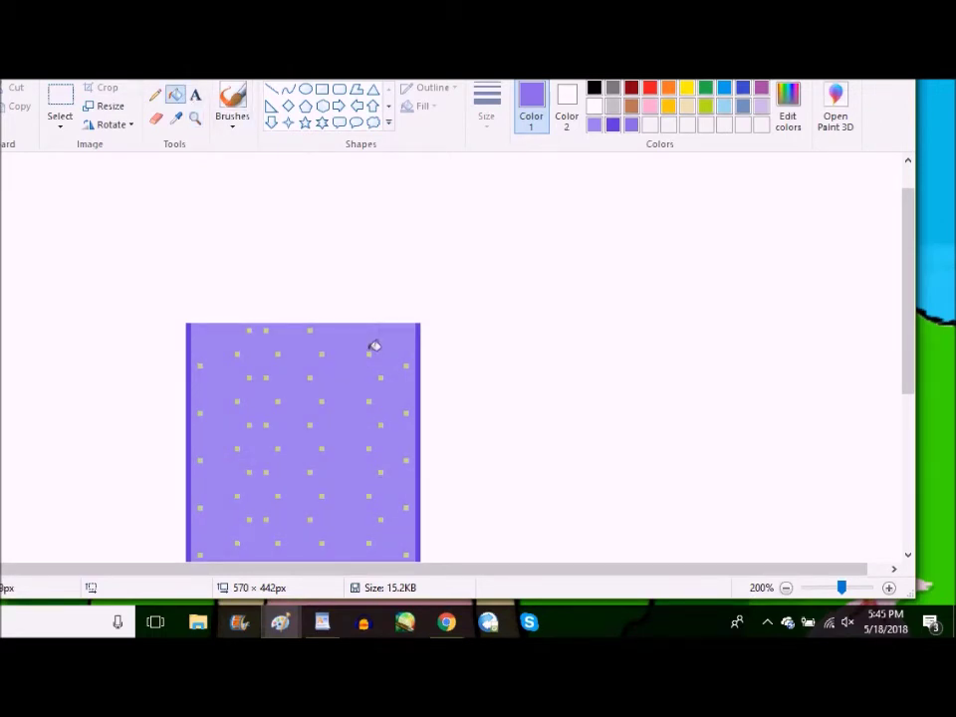
pyautogui.scroll(-2, 372, 395)
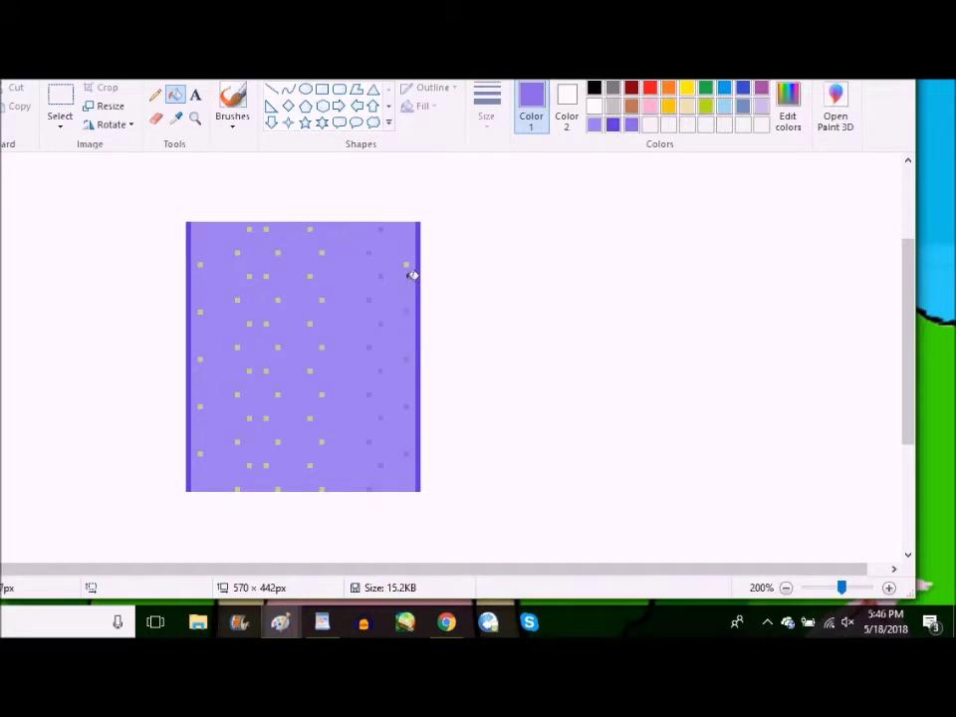
# - Copy the recolored right section of the wall, flip it horizontally and place it over the left side
pyautogui.click(60, 105)
pyautogui.moveTo(434, 210); pyautogui.dragTo(0, 401)
pyautogui.click(110, 124)
pyautogui.click(162, 220)
pyautogui.moveTo(30, 237); pyautogui.dragTo(243, 294)
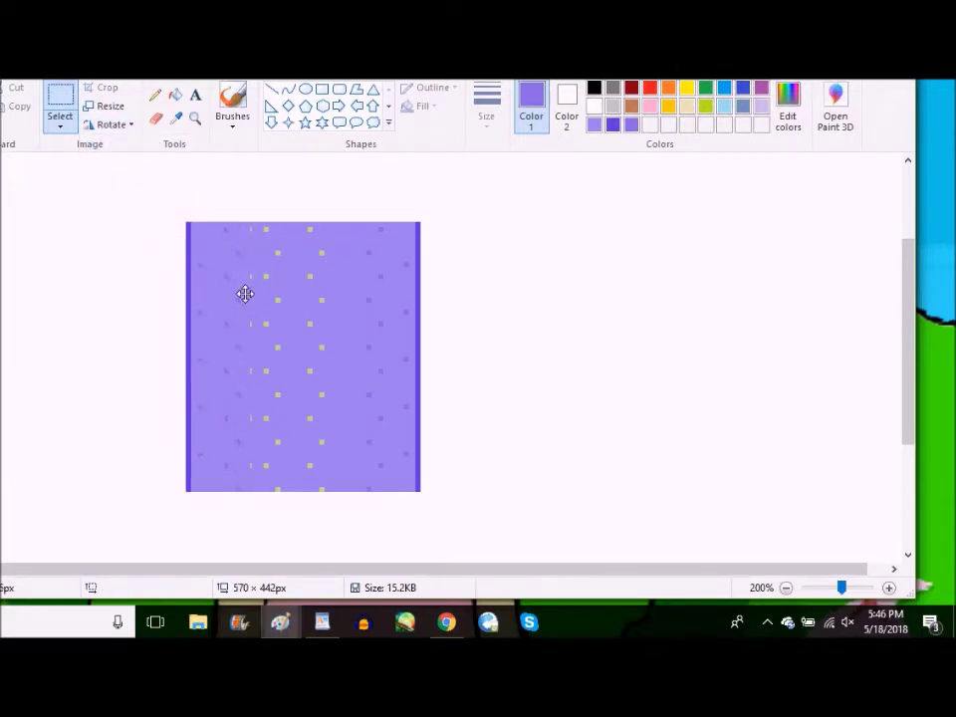
# - Copy a strip of recolored dots from the wall's right side and place it over the yellowish dots left of center
pyautogui.moveTo(353, 203); pyautogui.dragTo(414, 501)
pyautogui.moveTo(362, 462); pyautogui.dragTo(0, 418)
pyautogui.moveTo(4, 272); pyautogui.dragTo(294, 316)
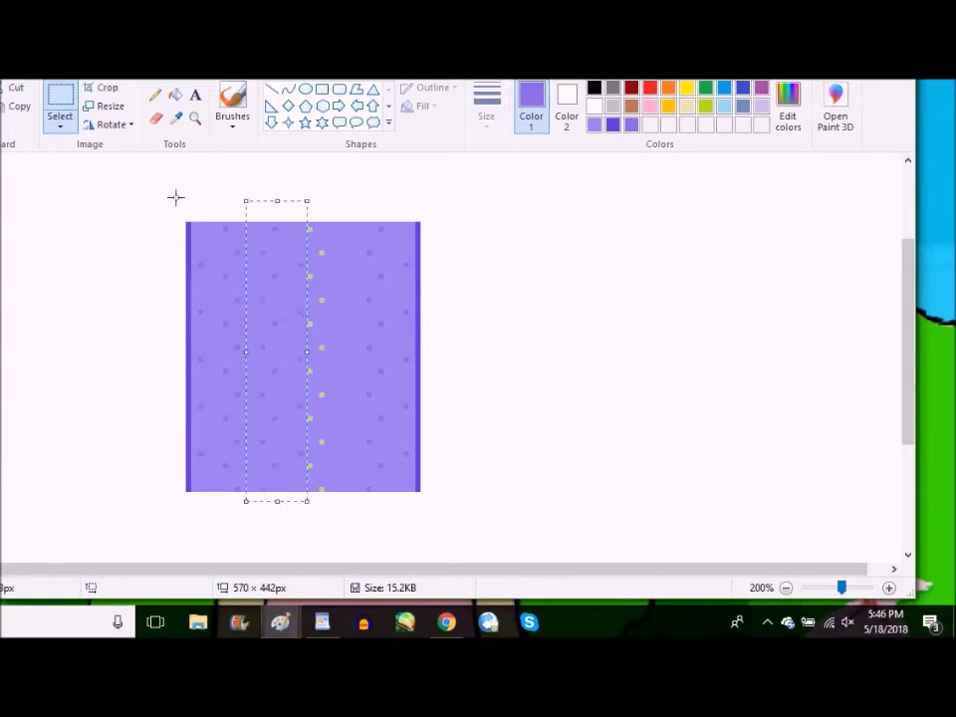
# - Paste the dotted strip again, flip it horizontally and cover the last yellowish dots right of center
pyautogui.hotkey('ctrl', 'v')
pyautogui.click(109, 124)
pyautogui.click(141, 217)
pyautogui.moveTo(5, 258); pyautogui.dragTo(323, 298)
pyautogui.click(504, 293)
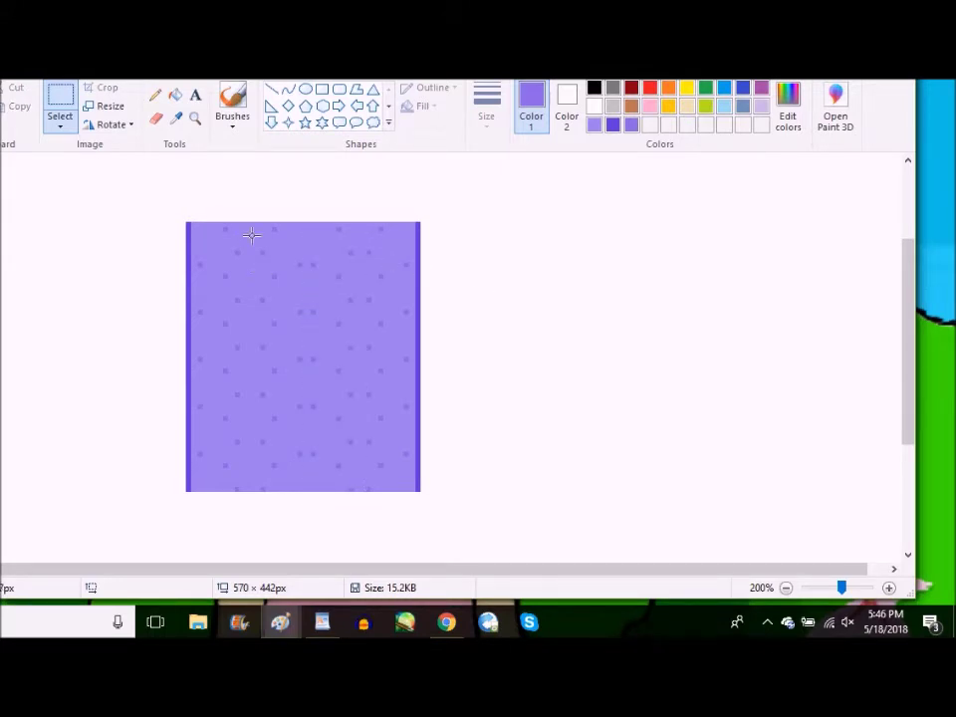
# - Select the whole purple wall and move it toward the canvas's left side
pyautogui.scroll(-2, 252, 235)
pyautogui.click(62, 72)
pyautogui.click(8, 117)
pyautogui.moveTo(62, 235); pyautogui.dragTo(224, 414)
pyautogui.moveTo(150, 376)
pyautogui.mouseDown()
pyautogui.moveTo(155, 401)
pyautogui.moveTo(75, 388)
pyautogui.mouseUp()
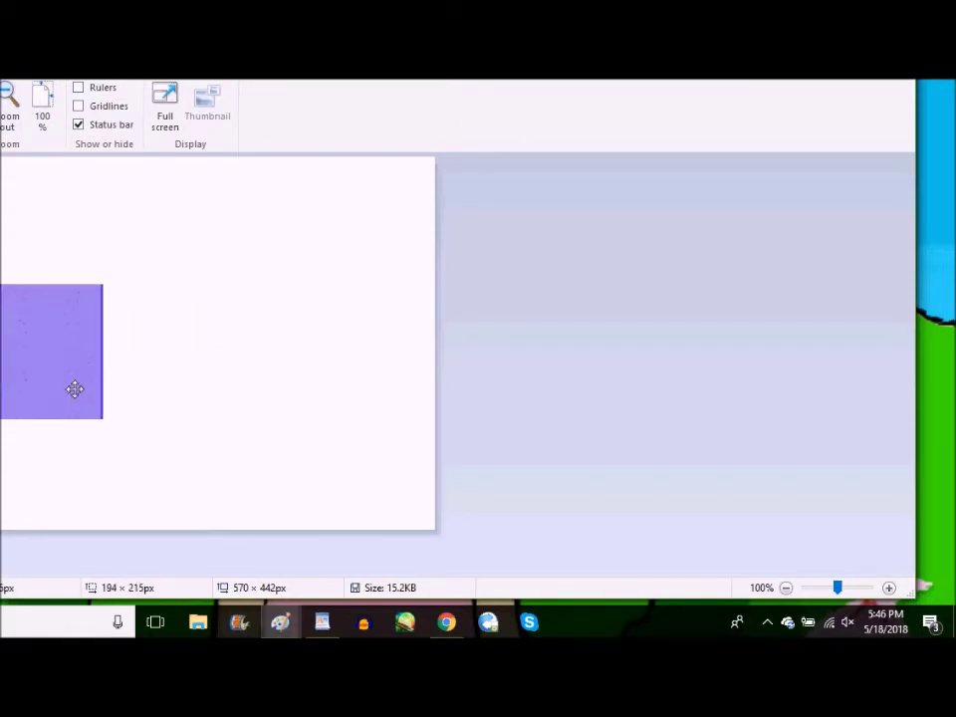
# - Switch to the Buenos Aires sprite sheet and copy the right side wall of the pink building
pyautogui.moveTo(287, 617)
pyautogui.click(159, 553)
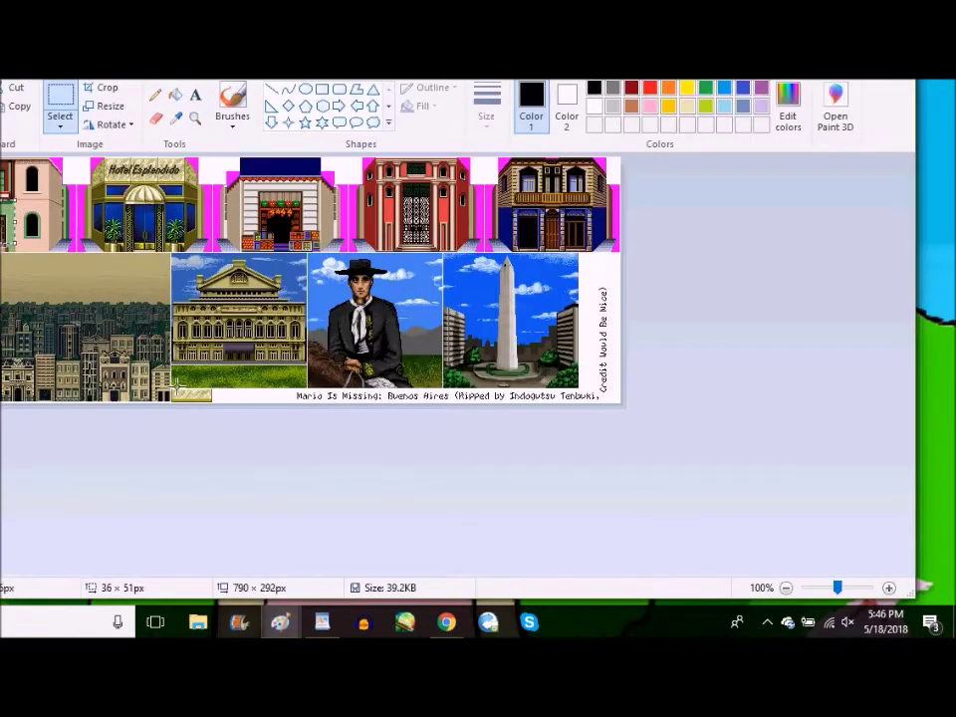
pyautogui.click(47, 201)
pyautogui.moveTo(48, 197); pyautogui.dragTo(62, 252)
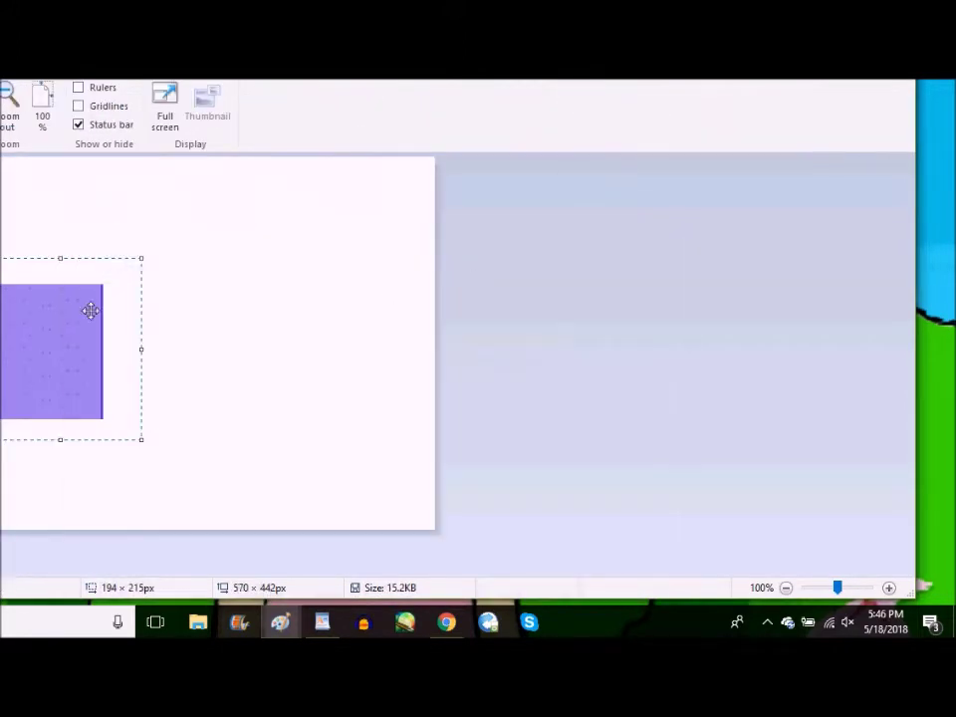
# - Move the purple wall to the right half of its canvas and paste the copied building side
pyautogui.moveTo(91, 311); pyautogui.dragTo(293, 311)
pyautogui.click(91, 190)
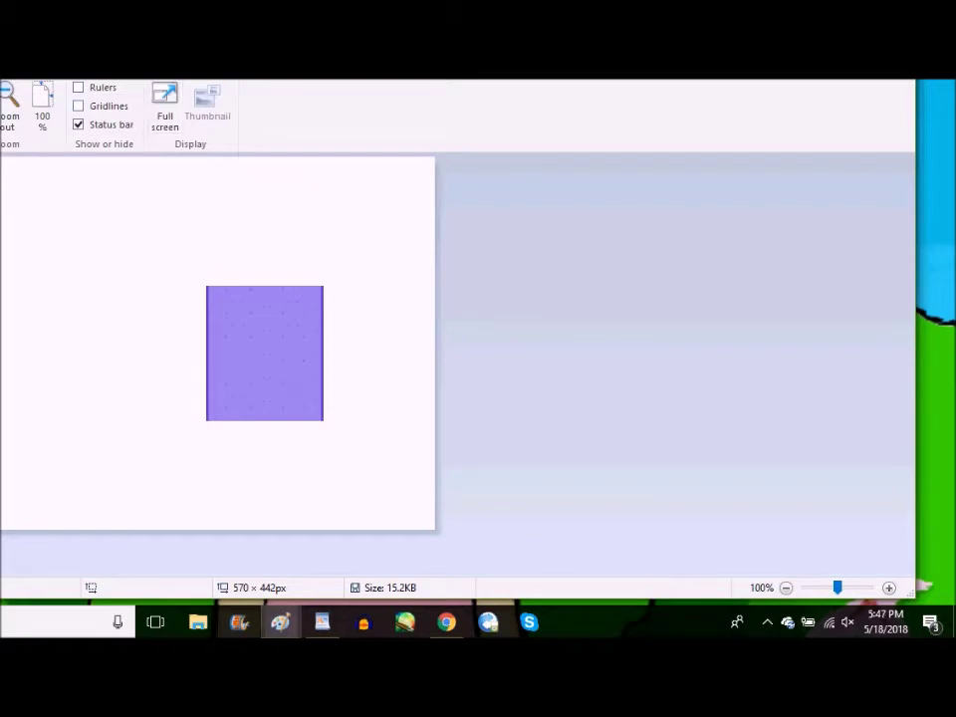
pyautogui.hotkey('ctrl', 'v')
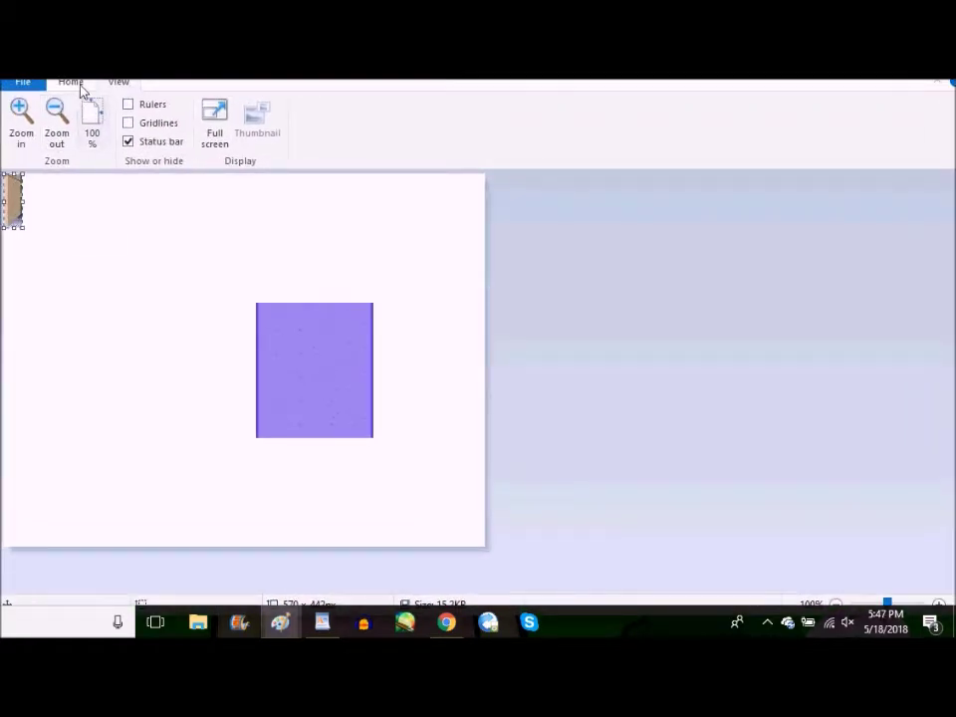
# - Enlarge the pasted building side to 350% left of the purple wall and trim off its right edge
pyautogui.click(69, 81)
pyautogui.click(154, 121)
pyautogui.write('350')
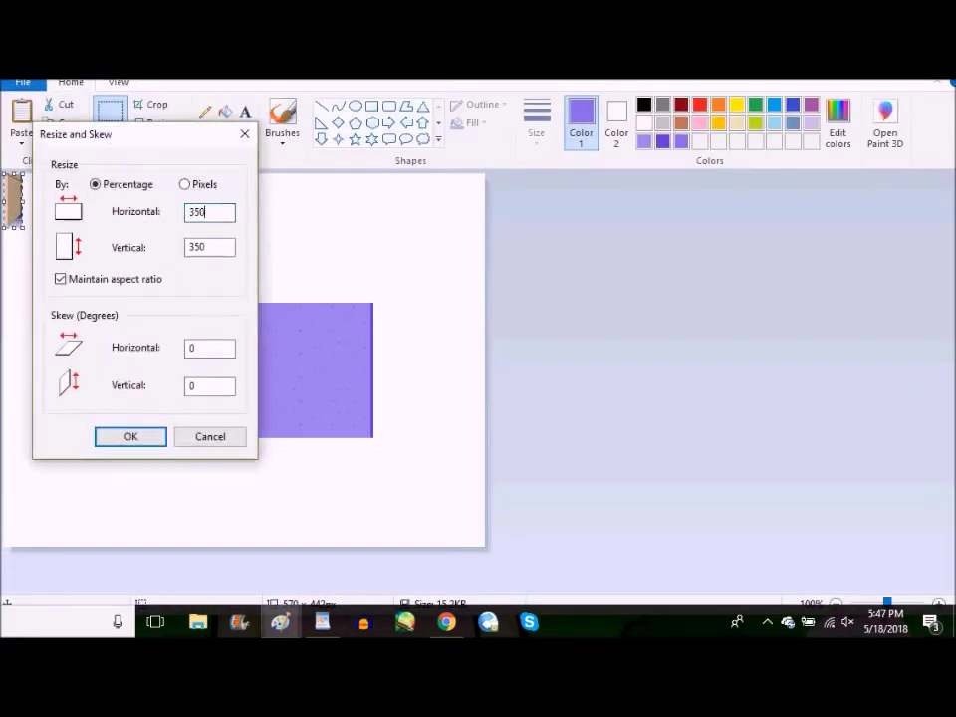
pyautogui.press('Return')
pyautogui.moveTo(23, 254); pyautogui.dragTo(127, 311)
pyautogui.moveTo(199, 204)
pyautogui.mouseDown()
pyautogui.moveTo(174, 455)
pyautogui.moveTo(164, 446)
pyautogui.mouseUp()
pyautogui.press('Delete')
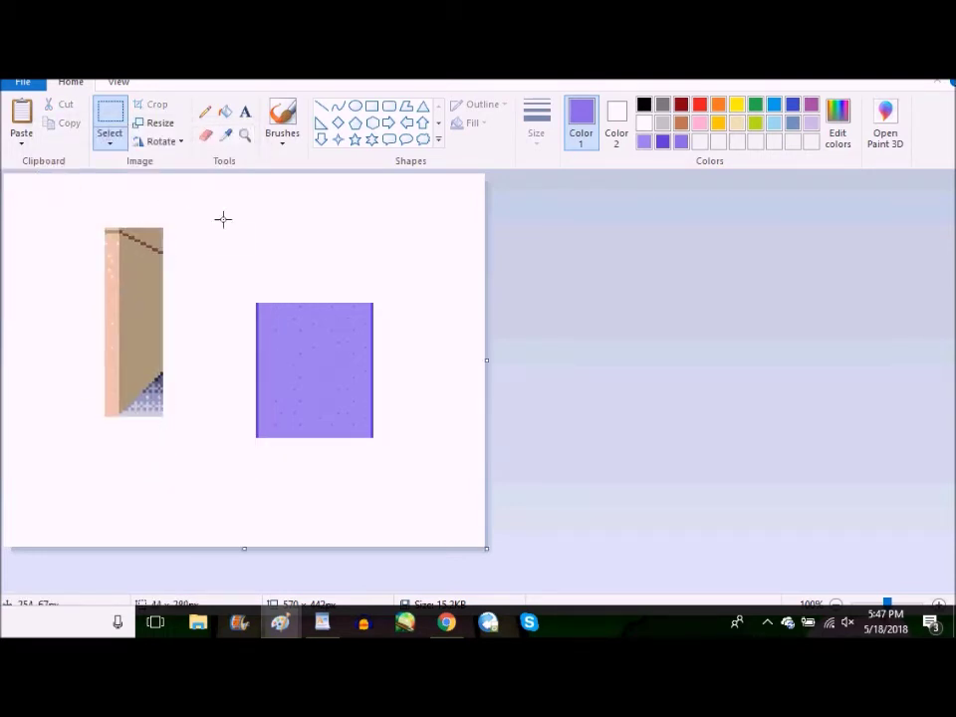
# - Clear the bluish pavement pixels below the side wall's slanted bottom edge using white fills and the Eraser
pyautogui.click(224, 115)
pyautogui.click(645, 124)
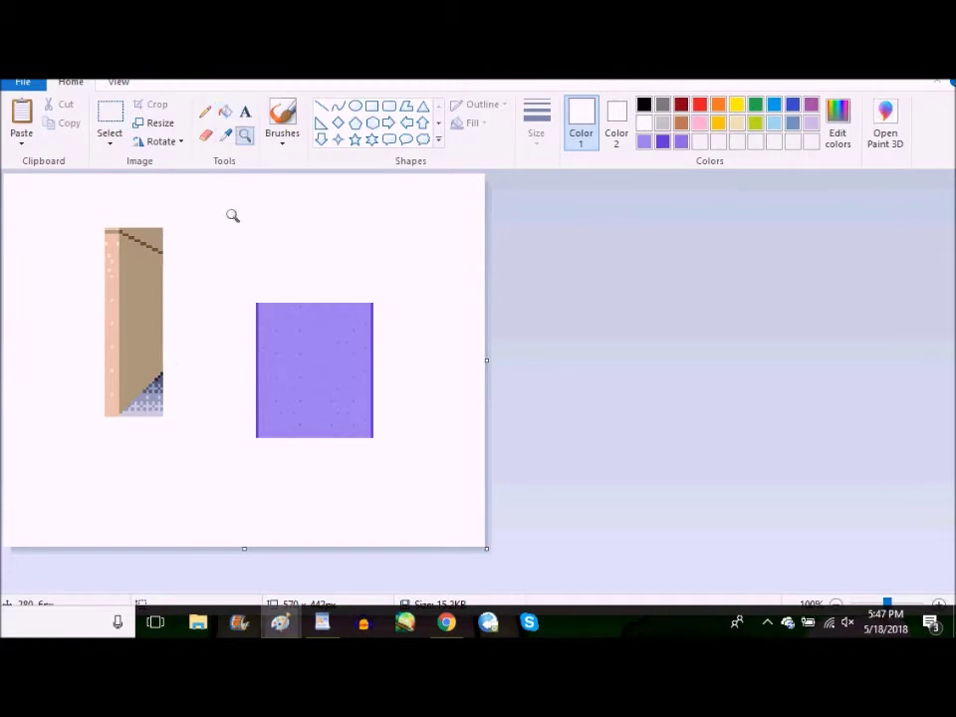
pyautogui.click(245, 134)
pyautogui.click(189, 328)
pyautogui.click(225, 110)
pyautogui.scroll(-3, 322, 258)
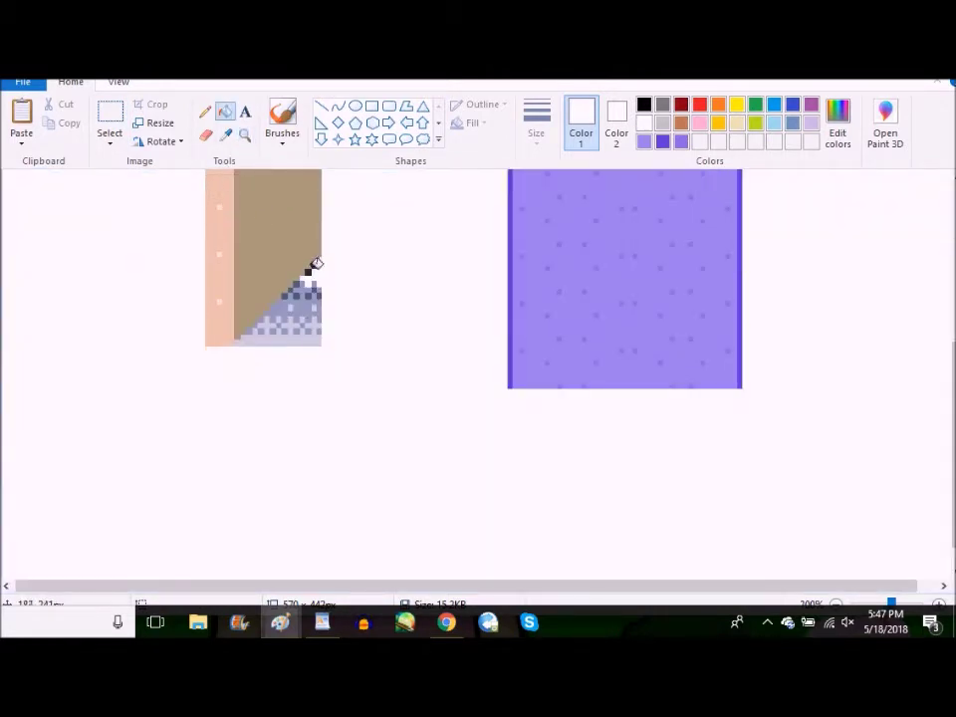
pyautogui.click(311, 269)
pyautogui.click(288, 294)
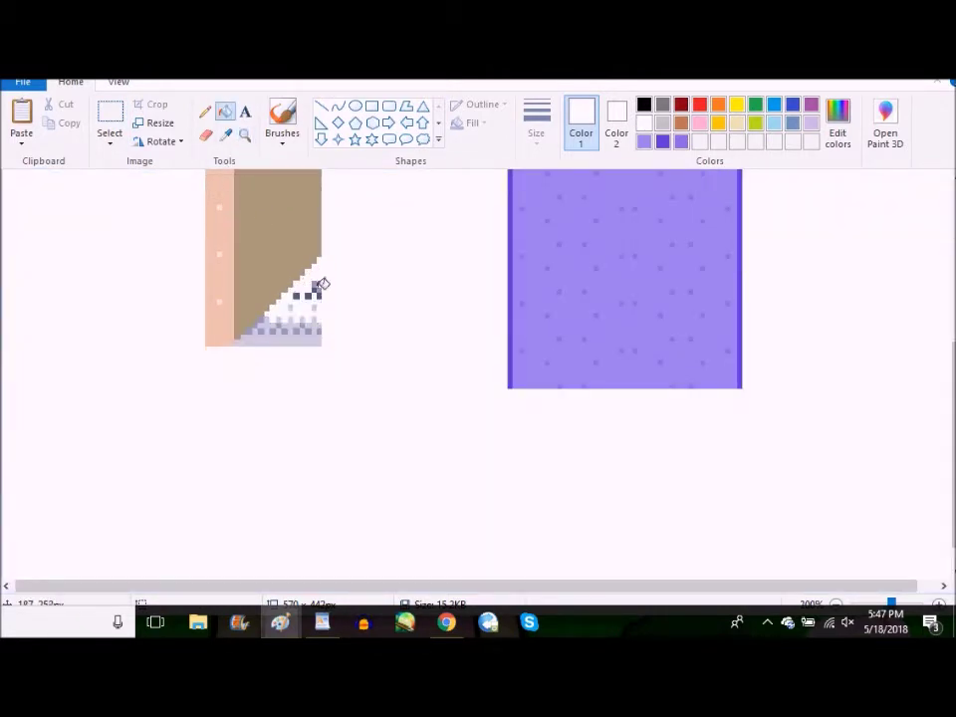
pyautogui.click(269, 315)
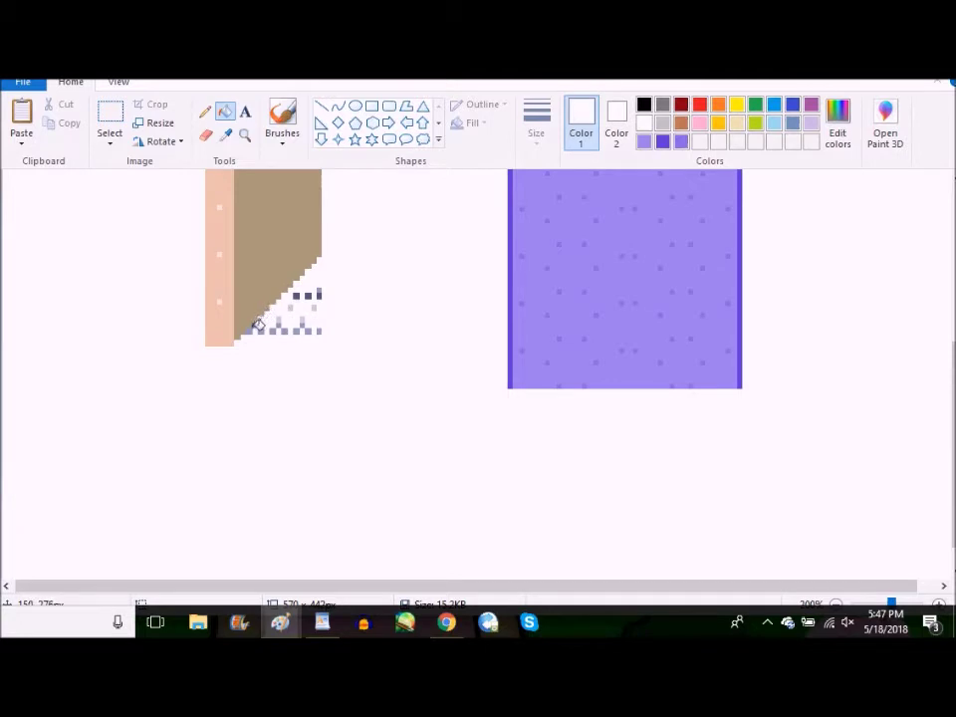
pyautogui.click(206, 135)
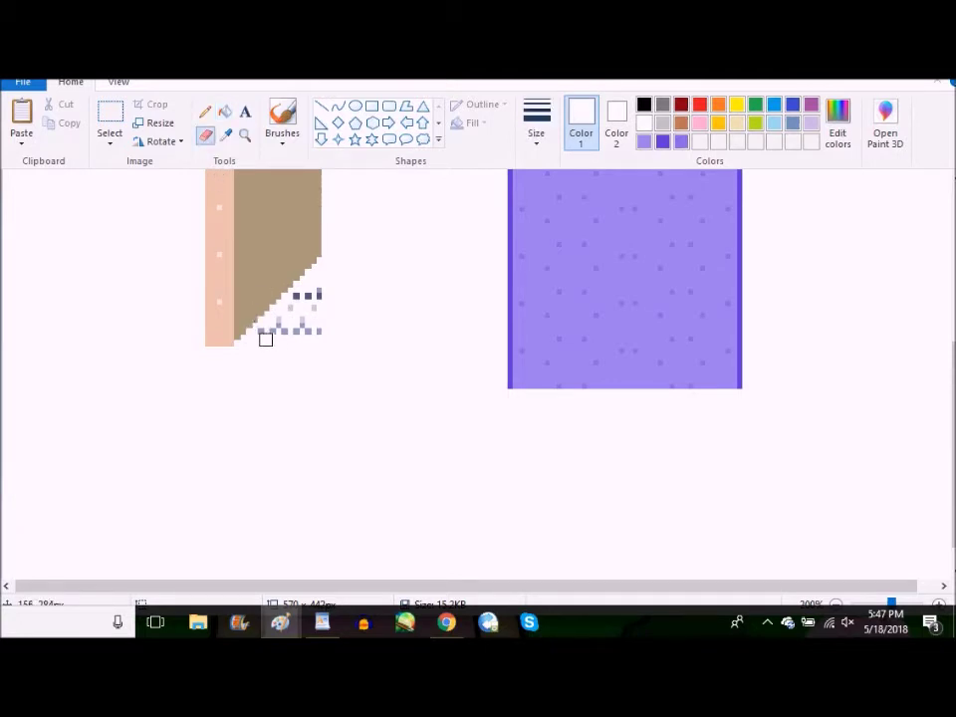
pyautogui.moveTo(281, 318); pyautogui.dragTo(329, 288)
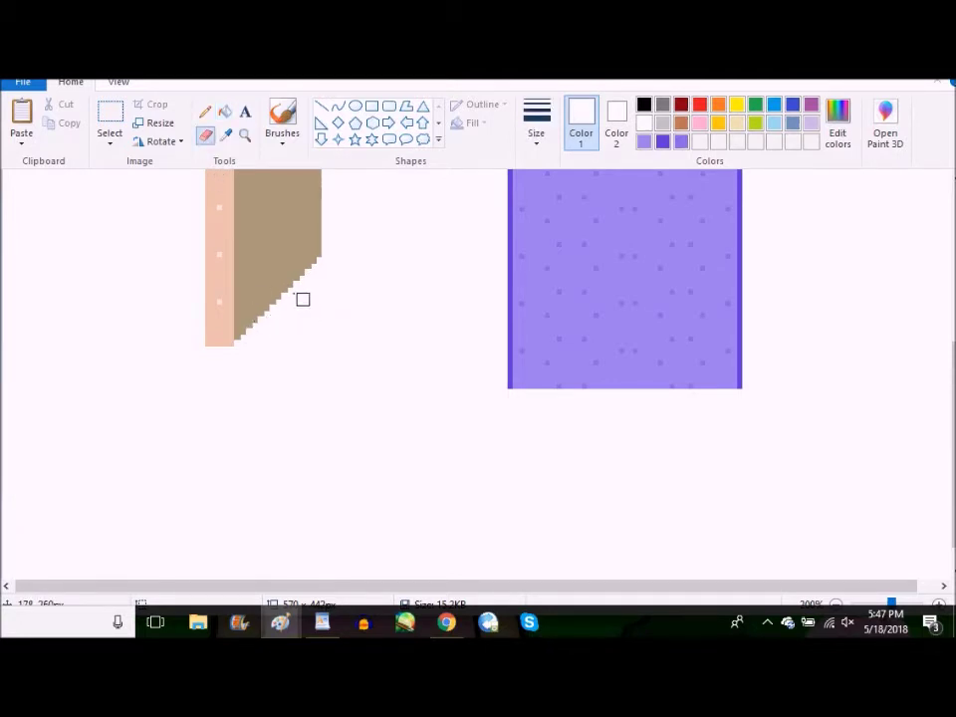
# - Mix a deep purple based on the wall's color and fill the tan face of the side wall with it
pyautogui.click(118, 80)
pyautogui.click(57, 124)
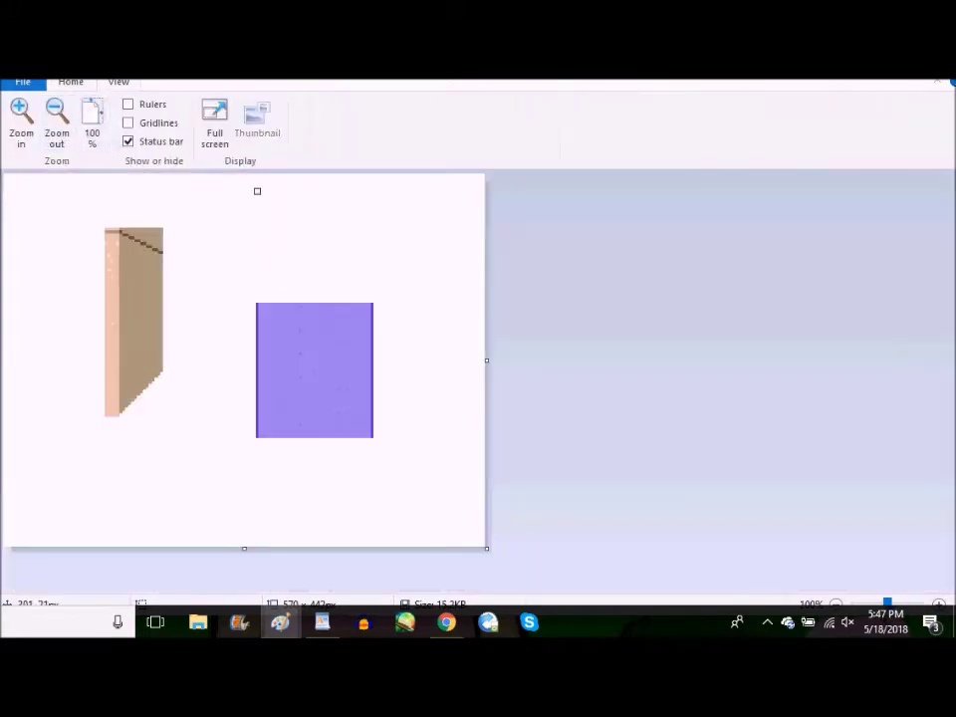
pyautogui.click(71, 81)
pyautogui.click(231, 137)
pyautogui.click(265, 320)
pyautogui.click(838, 125)
pyautogui.press('Return')
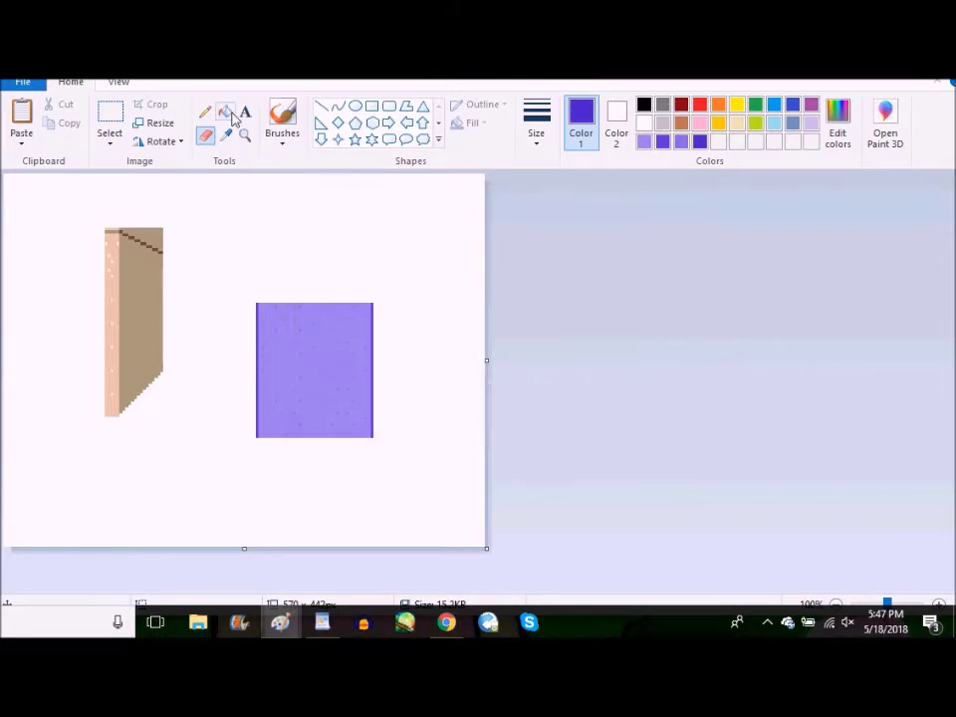
pyautogui.click(225, 111)
pyautogui.click(152, 271)
# - Delete the pink strip beside the deep purple side wall and fill the tan corner above it with white
pyautogui.click(109, 114)
pyautogui.moveTo(93, 206); pyautogui.dragTo(119, 435)
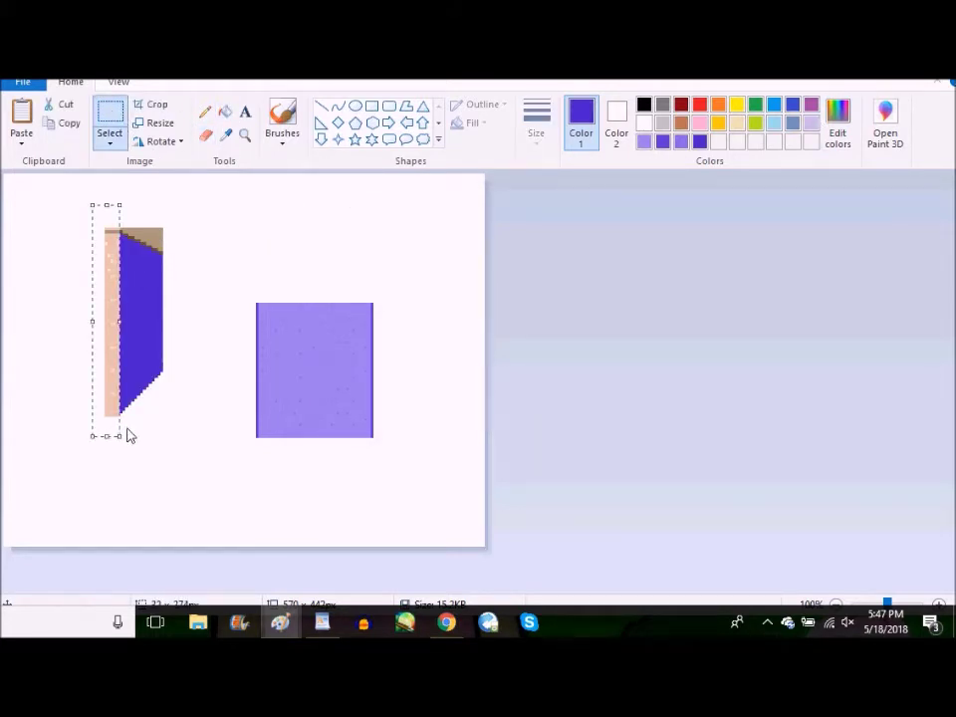
pyautogui.press('Delete')
pyautogui.click(227, 114)
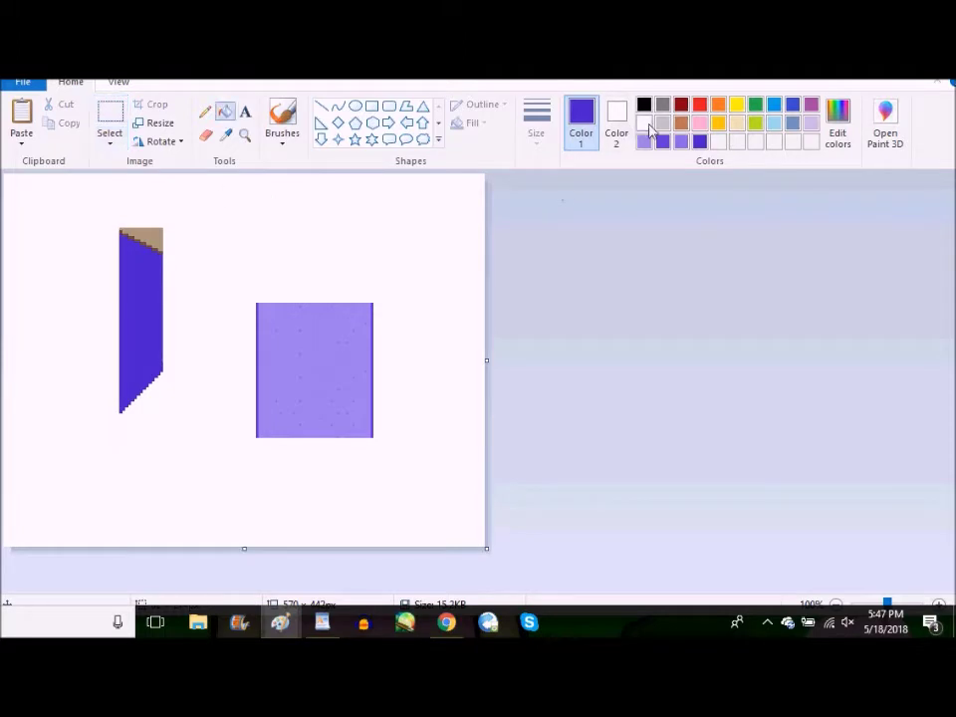
pyautogui.rightClick(154, 237)
# - Mix a darker purple and recolor the brown slanted edge along the top of the side wall with it
pyautogui.click(835, 124)
pyautogui.click(654, 325)
pyautogui.press('Return')
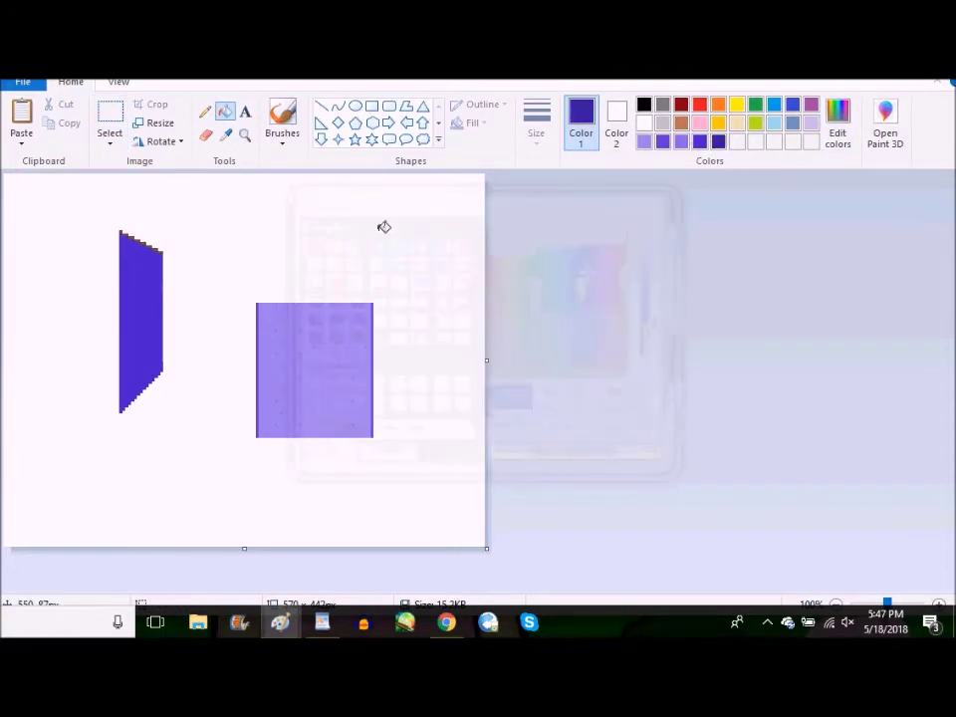
pyautogui.click(144, 237)
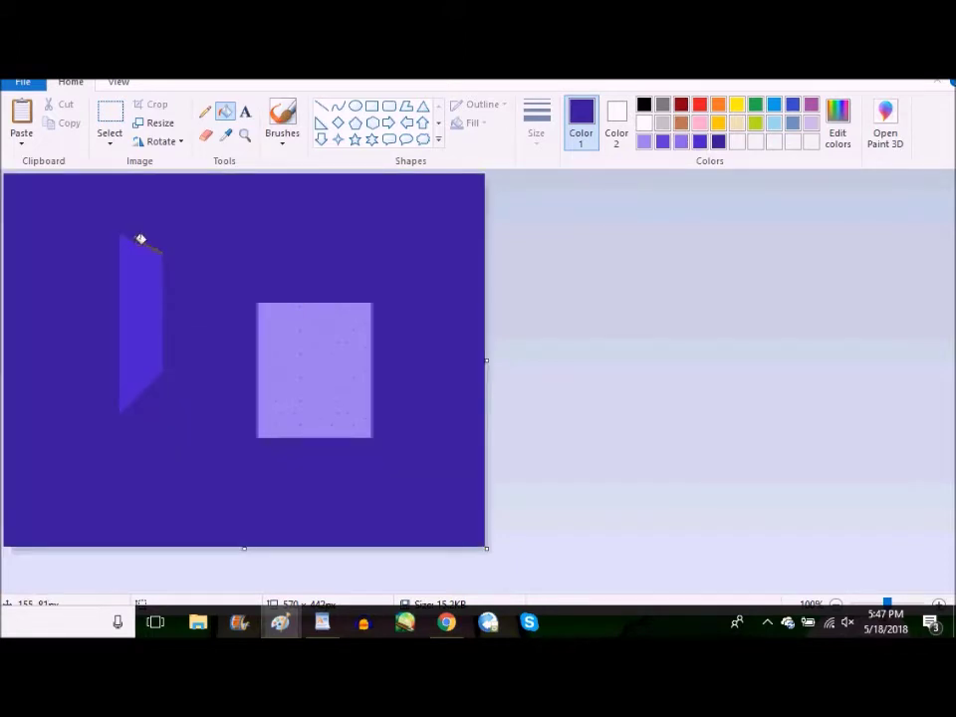
pyautogui.hotkey('ctrl', 'z')
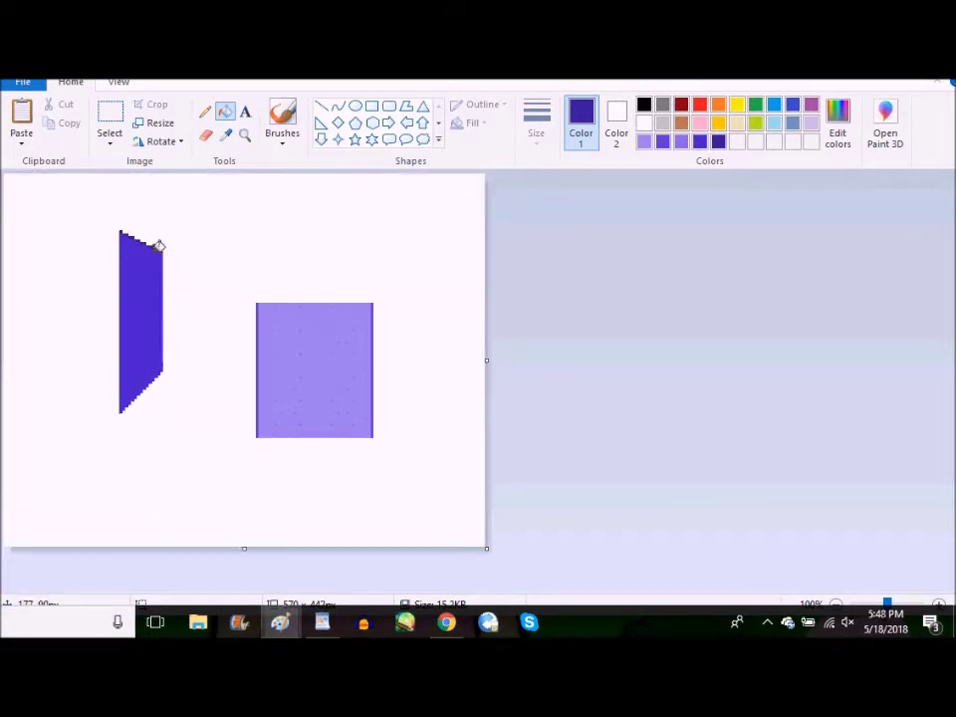
# - Flip a copy of the side wall's slanted top edge vertically and fit it on as a matching bottom edge
pyautogui.click(109, 118)
pyautogui.moveTo(117, 207); pyautogui.dragTo(50, 225)
pyautogui.click(161, 142)
pyautogui.click(181, 236)
pyautogui.click(161, 142)
pyautogui.click(181, 221)
pyautogui.moveTo(54, 224); pyautogui.dragTo(155, 415)
pyautogui.click(371, 252)
# - Move the dark purple side wall to the far side of the canvas, clear of the light purple wall
pyautogui.moveTo(111, 218); pyautogui.dragTo(218, 450)
pyautogui.moveTo(155, 335)
pyautogui.mouseDown()
pyautogui.moveTo(204, 354)
pyautogui.moveTo(153, 374)
pyautogui.mouseUp()
pyautogui.moveTo(241, 249); pyautogui.dragTo(391, 458)
pyautogui.moveTo(69, 224); pyautogui.dragTo(168, 449)
pyautogui.moveTo(145, 383); pyautogui.dragTo(472, 391)
# - Try to set two copies of the light purple wall side by side at their current size
pyautogui.moveTo(208, 273); pyautogui.dragTo(388, 463)
pyautogui.moveTo(293, 382); pyautogui.dragTo(162, 327)
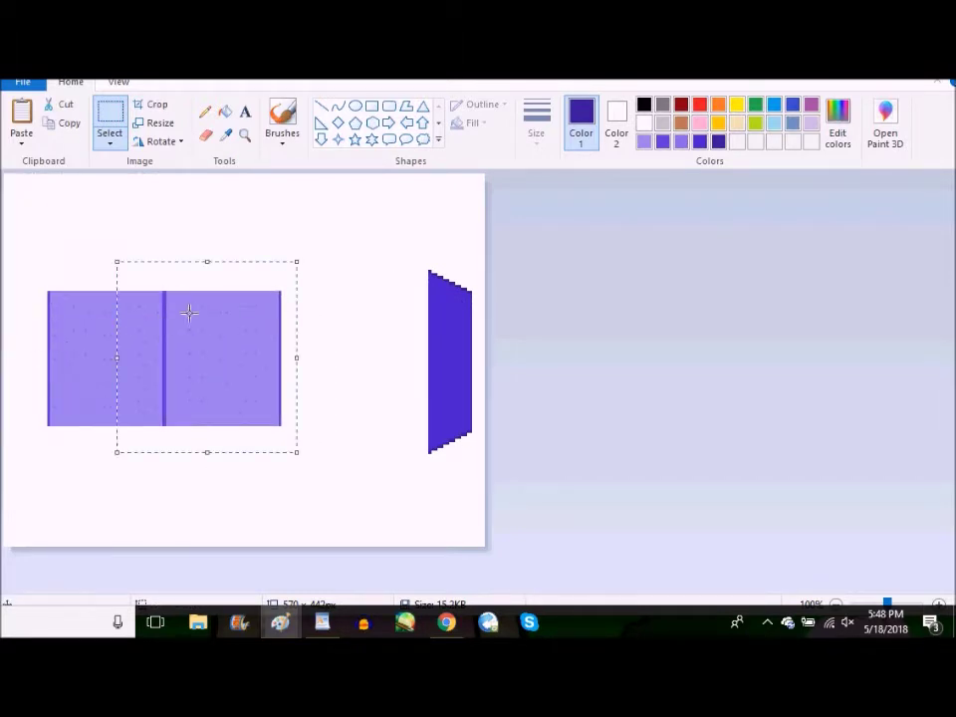
pyautogui.hotkey('ctrl', 'z')
pyautogui.hotkey('ctrl', 'z')
# - Enlarge the light purple wall to 125% and set two copies of it side by side
pyautogui.moveTo(223, 269); pyautogui.dragTo(384, 459)
pyautogui.click(154, 123)
pyautogui.write('125')
pyautogui.press('Return')
pyautogui.moveTo(323, 374); pyautogui.dragTo(185, 318)
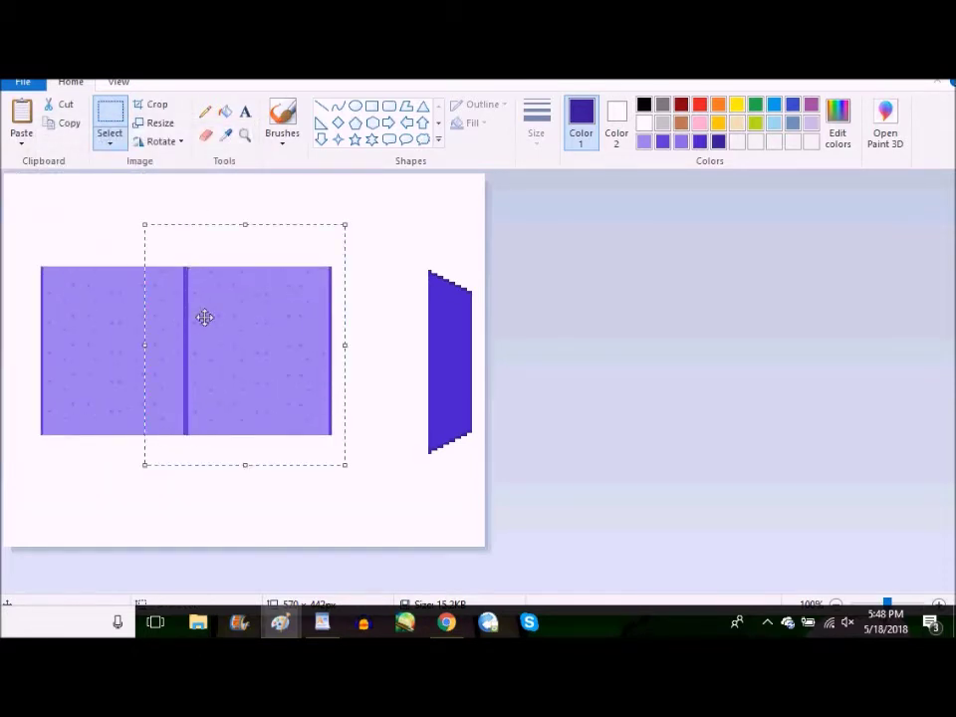
# - Enlarge the dark purple side wall to 125% and fit it against the left end of the light purple walls
pyautogui.moveTo(412, 246); pyautogui.dragTo(467, 472)
pyautogui.click(403, 252)
pyautogui.moveTo(396, 248); pyautogui.dragTo(474, 463)
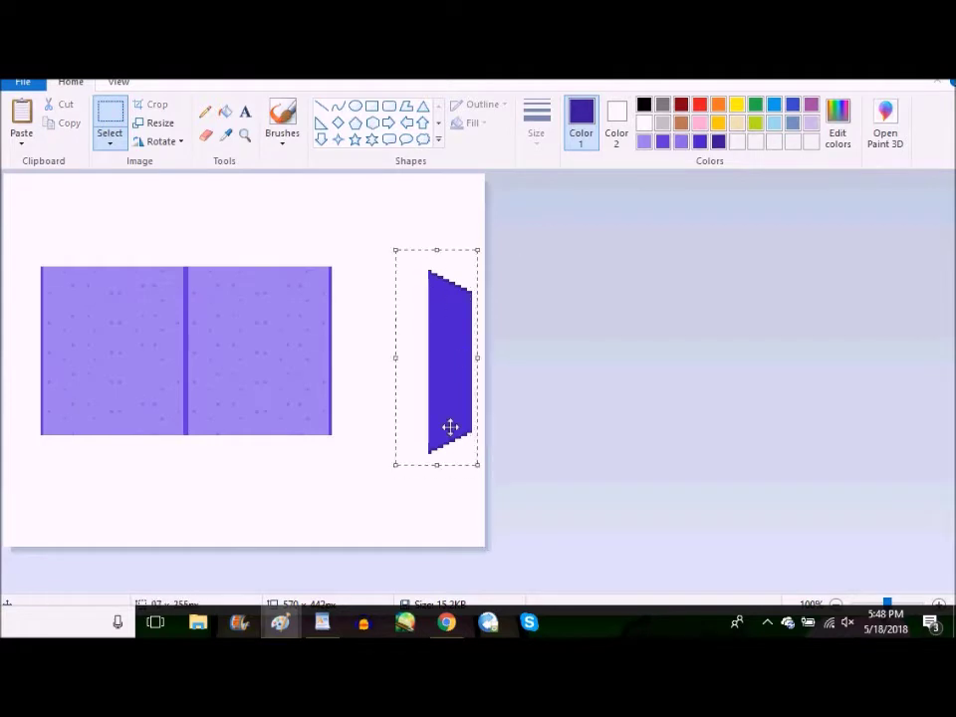
pyautogui.moveTo(443, 416); pyautogui.dragTo(398, 493)
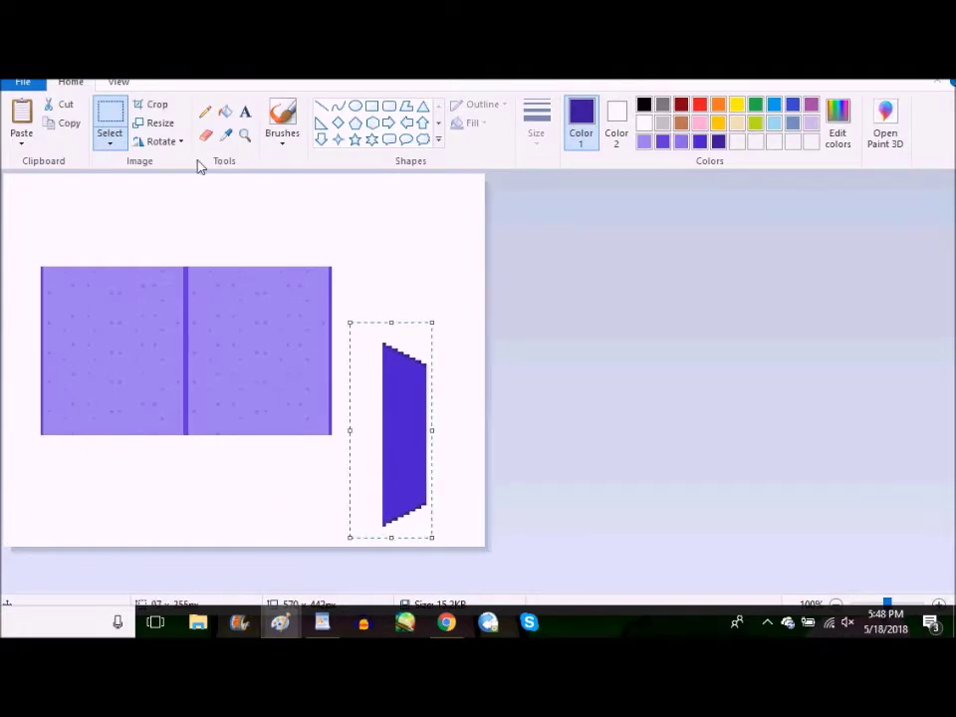
pyautogui.click(155, 123)
pyautogui.write('125')
pyautogui.press('Return')
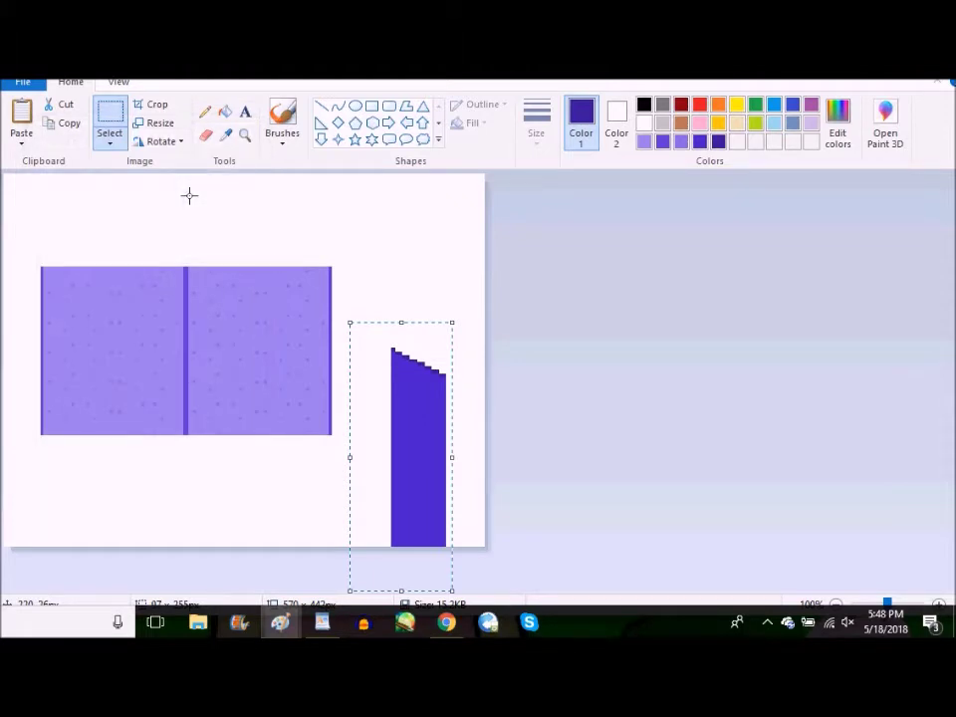
pyautogui.moveTo(379, 401); pyautogui.dragTo(29, 307)
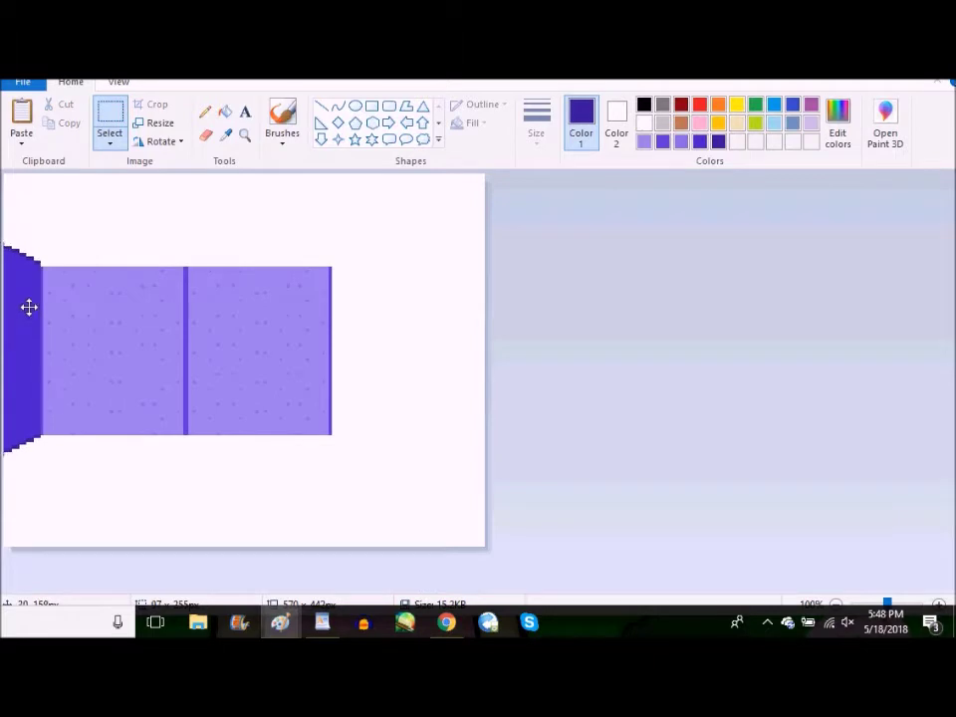
# - Extend the row of light purple walls with copied panels up to the right edge of the canvas
pyautogui.moveTo(399, 235); pyautogui.dragTo(187, 456)
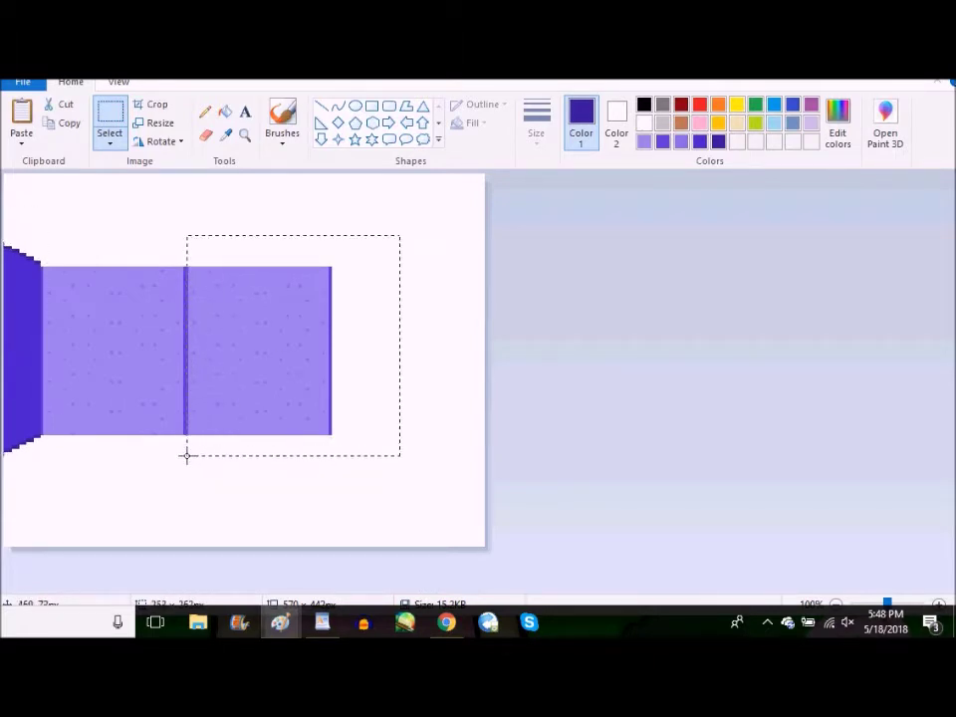
pyautogui.moveTo(271, 320); pyautogui.dragTo(551, 355)
pyautogui.click(389, 314)
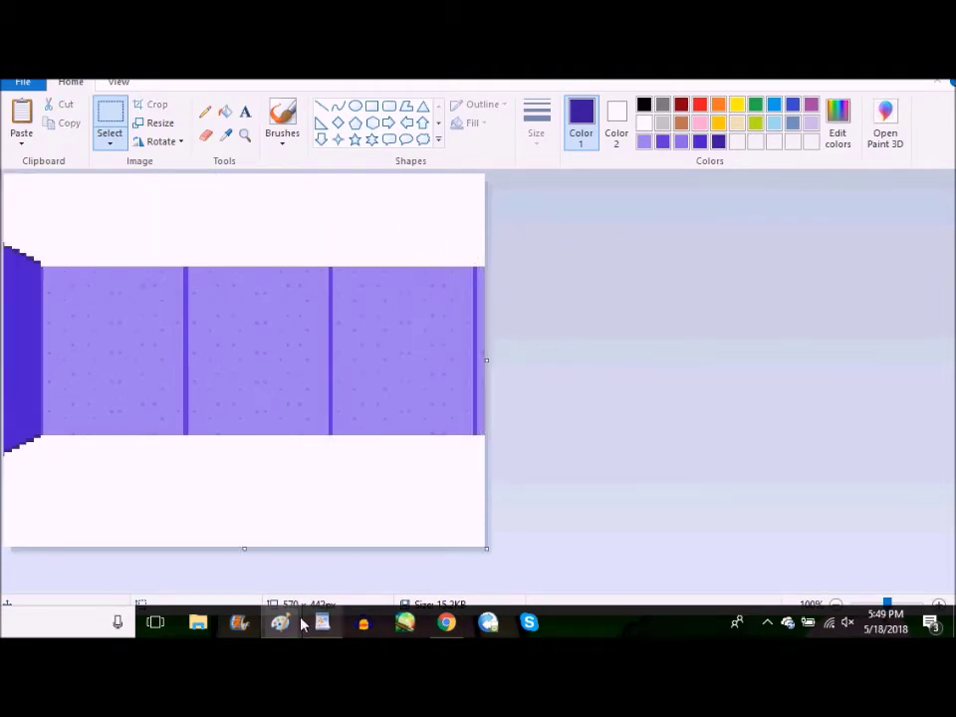
# - Switch to the Athens sprite sheet and select the narrow left side strip of the columned building
pyautogui.moveTo(282, 619)
pyautogui.click(190, 508)
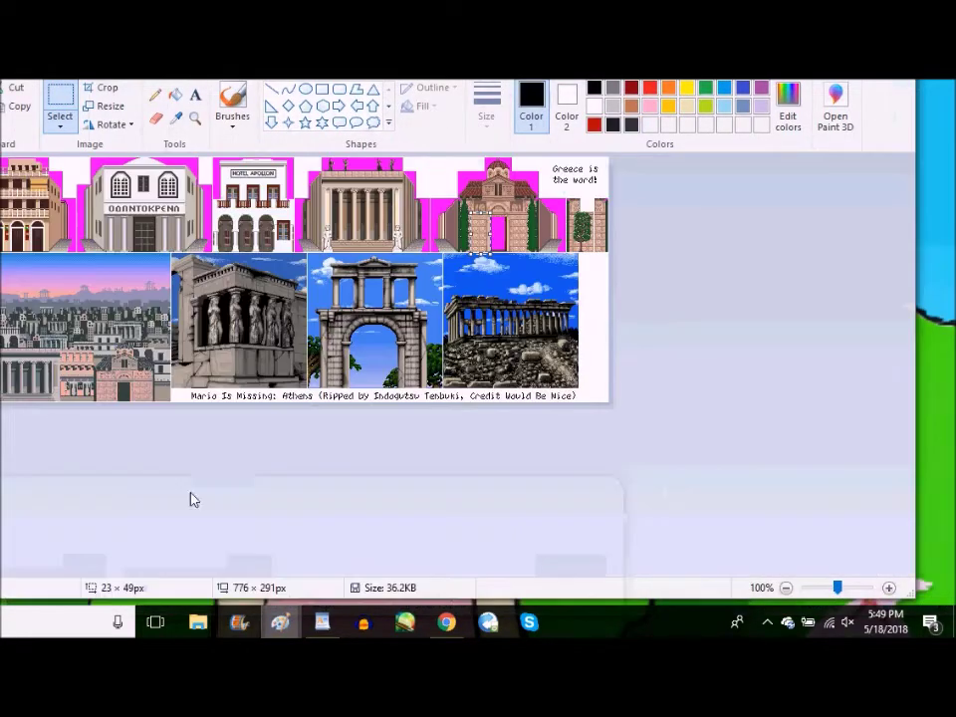
pyautogui.click(74, 101)
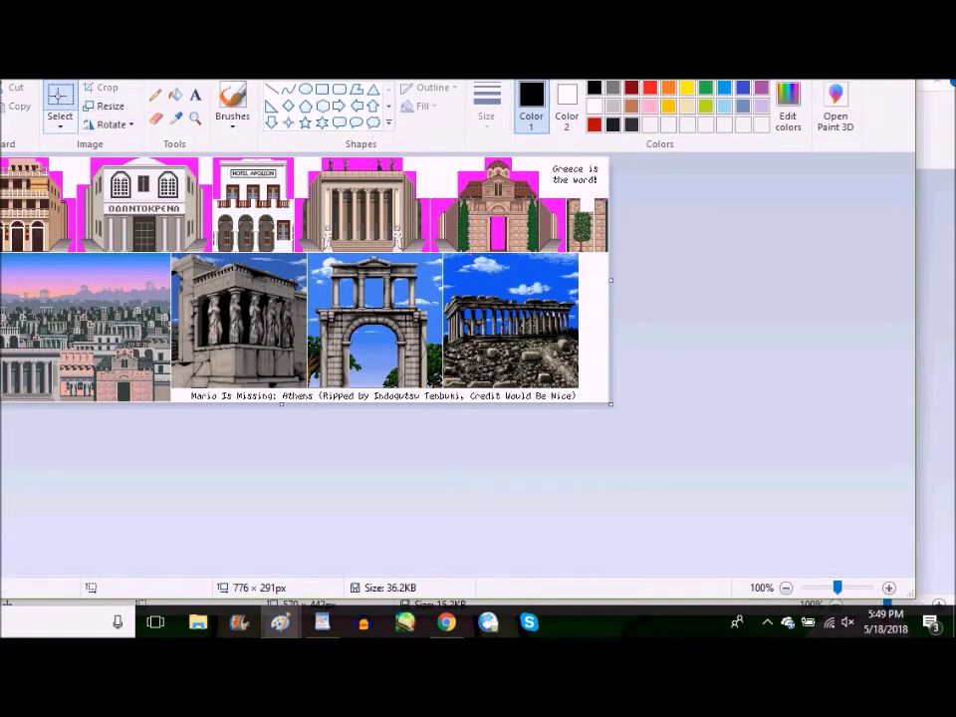
pyautogui.moveTo(314, 156); pyautogui.dragTo(323, 256)
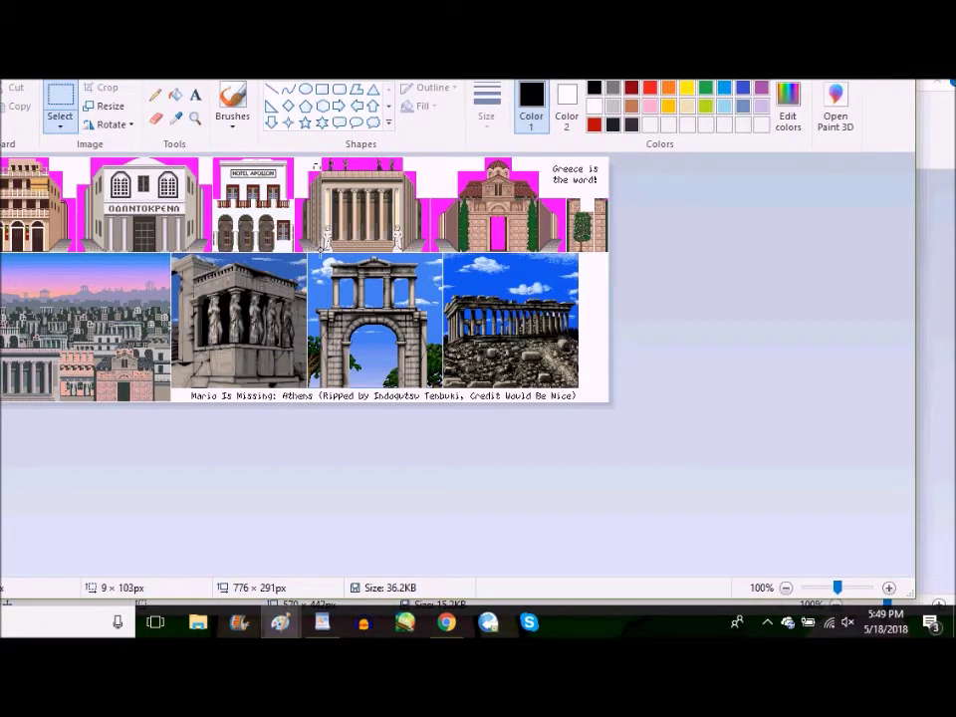
# - Switch to the 1125 × 1427 px sprite collection and move the Greek key pattern block up beneath the green trapezoid
pyautogui.moveTo(280, 622)
pyautogui.click(523, 555)
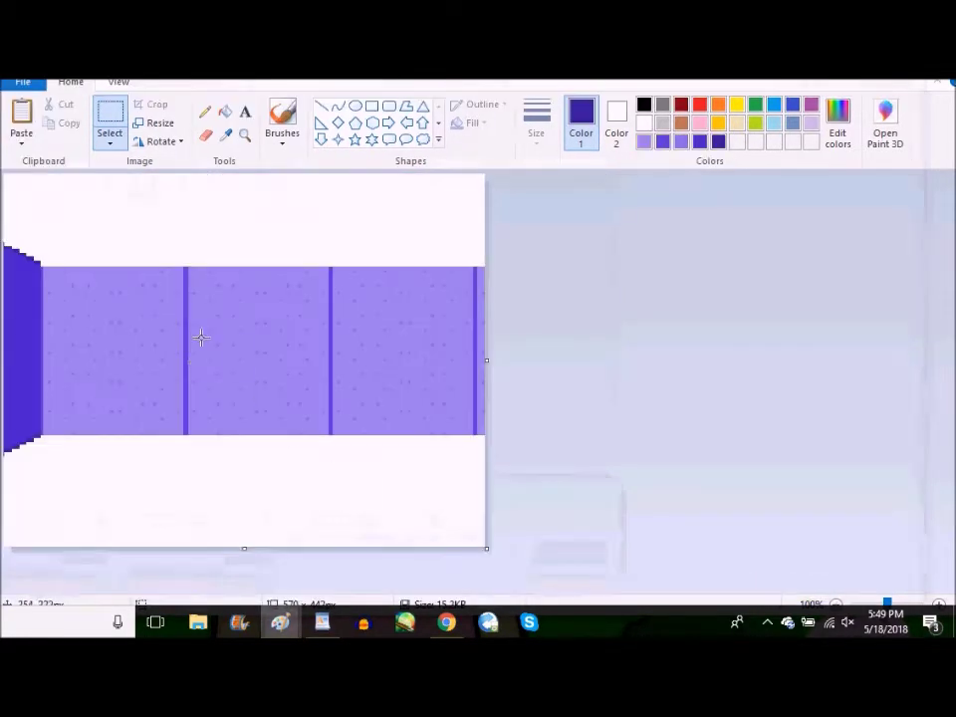
pyautogui.click(348, 548)
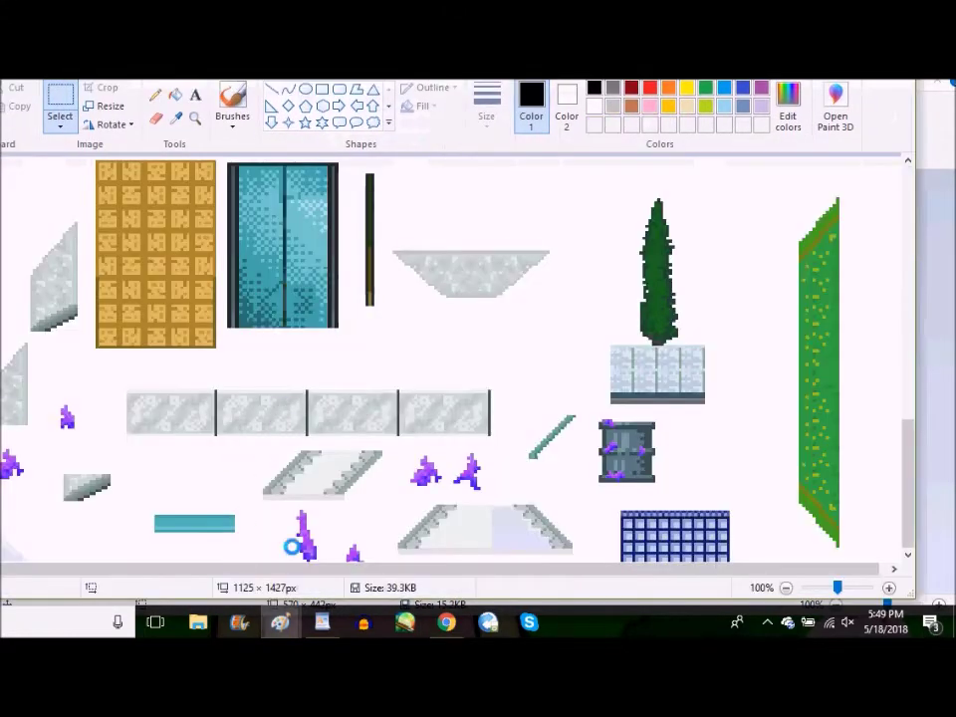
pyautogui.click(892, 451)
pyautogui.moveTo(866, 570); pyautogui.dragTo(877, 570)
pyautogui.click(887, 460)
pyautogui.moveTo(269, 444)
pyautogui.mouseDown()
pyautogui.moveTo(411, 558)
pyautogui.moveTo(474, 558)
pyautogui.mouseUp()
pyautogui.moveTo(435, 517)
pyautogui.mouseDown()
pyautogui.moveTo(670, 422)
pyautogui.moveTo(670, 391)
pyautogui.mouseUp()
pyautogui.moveTo(577, 374); pyautogui.dragTo(505, 228)
# - Delete the black-and-green strip and move the two pink lattice pieces beside the purple door
pyautogui.moveTo(166, 247); pyautogui.dragTo(401, 323)
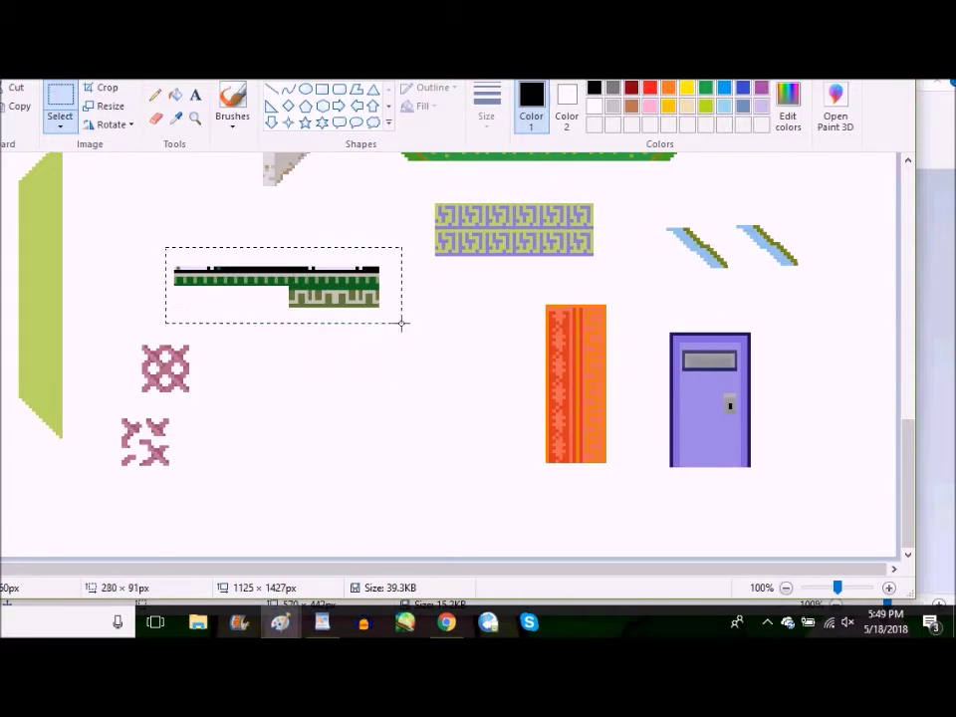
pyautogui.press('Delete')
pyautogui.moveTo(95, 304); pyautogui.dragTo(196, 487)
pyautogui.moveTo(105, 371)
pyautogui.mouseDown()
pyautogui.moveTo(781, 322)
pyautogui.moveTo(787, 358)
pyautogui.mouseUp()
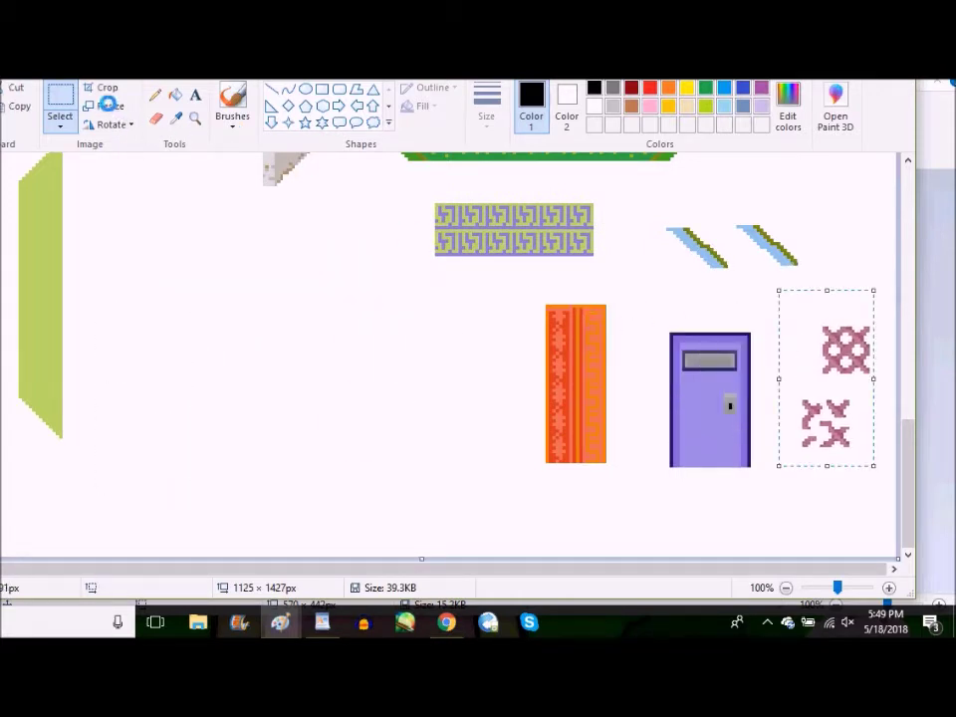
pyautogui.press('Escape')
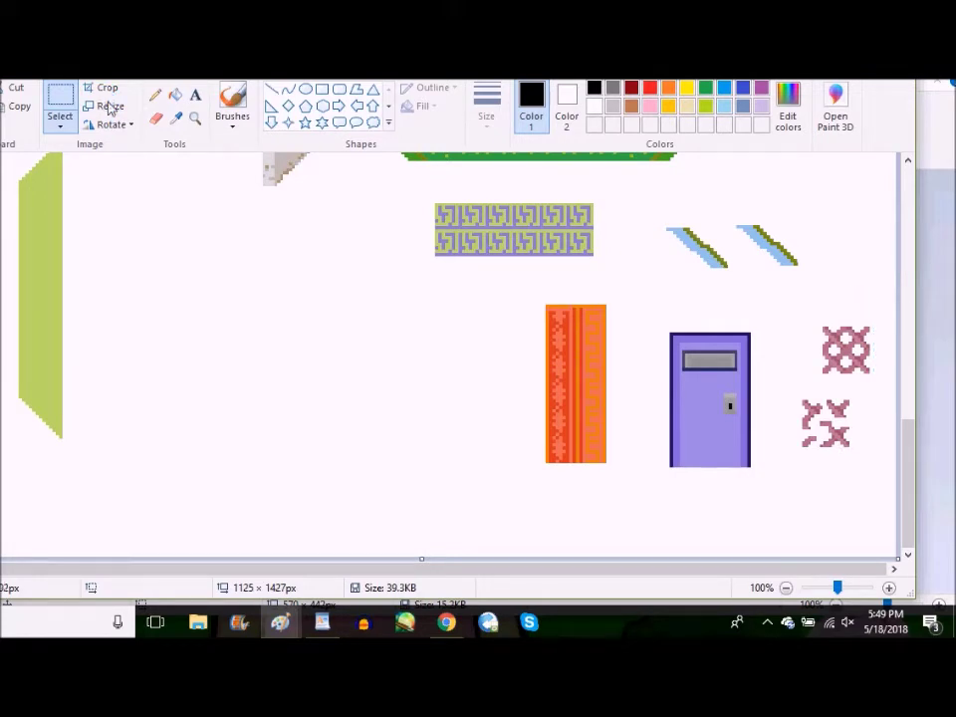
# - Copy the columned building's side strip from the Athens sheet again and paste it into the sprite collection's empty area
pyautogui.hotkey('ctrl', 'v')
pyautogui.hotkey('ctrl', 'z')
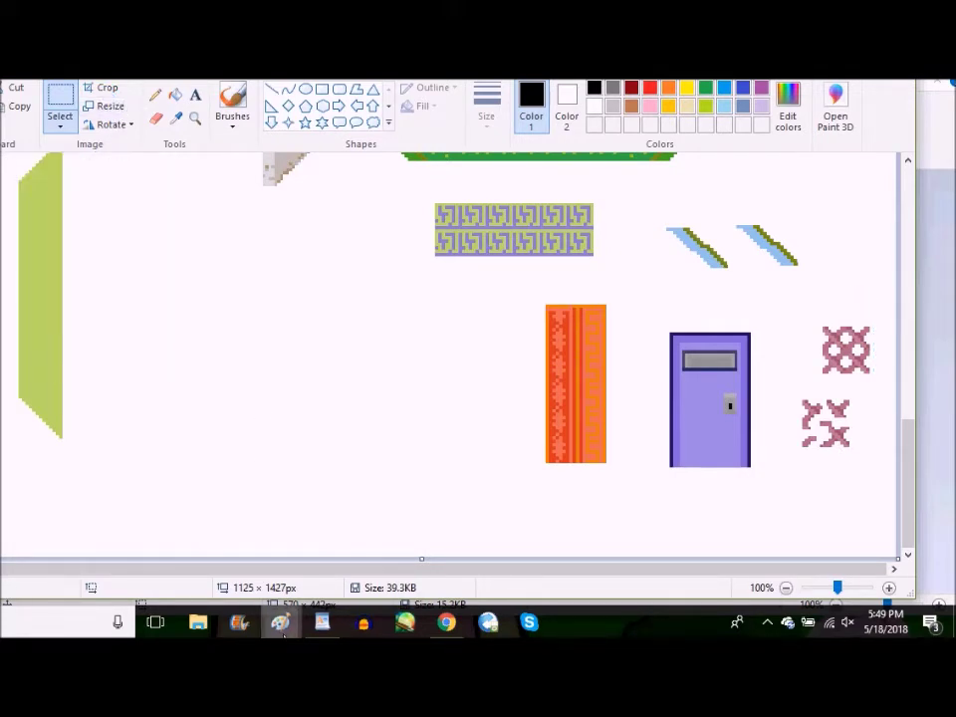
pyautogui.click(279, 621)
pyautogui.click(155, 550)
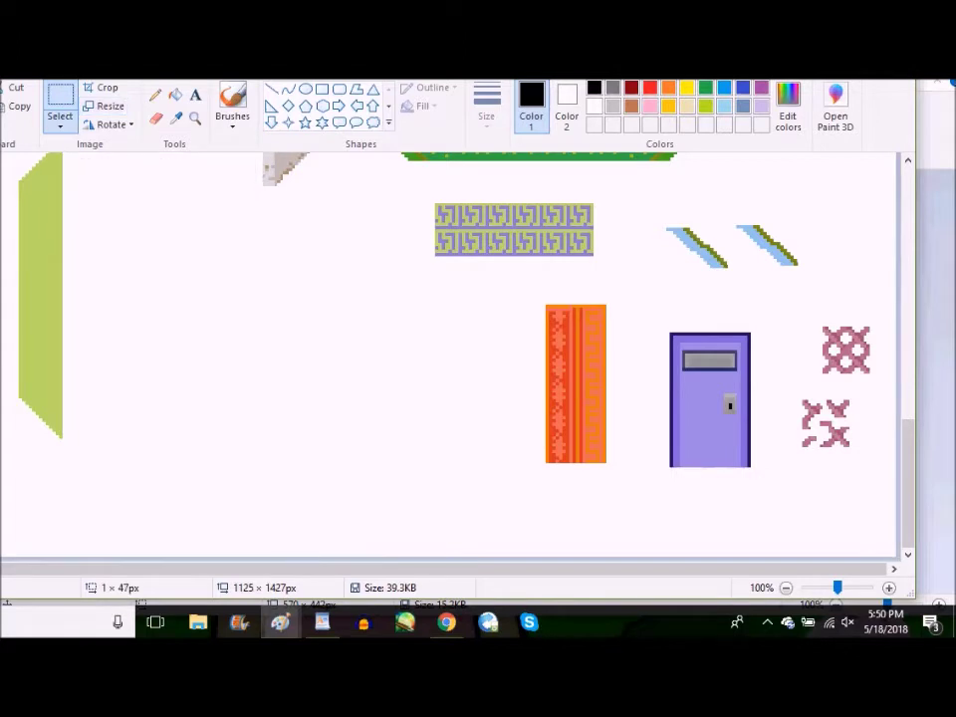
pyautogui.moveTo(2, 267); pyautogui.dragTo(179, 290)
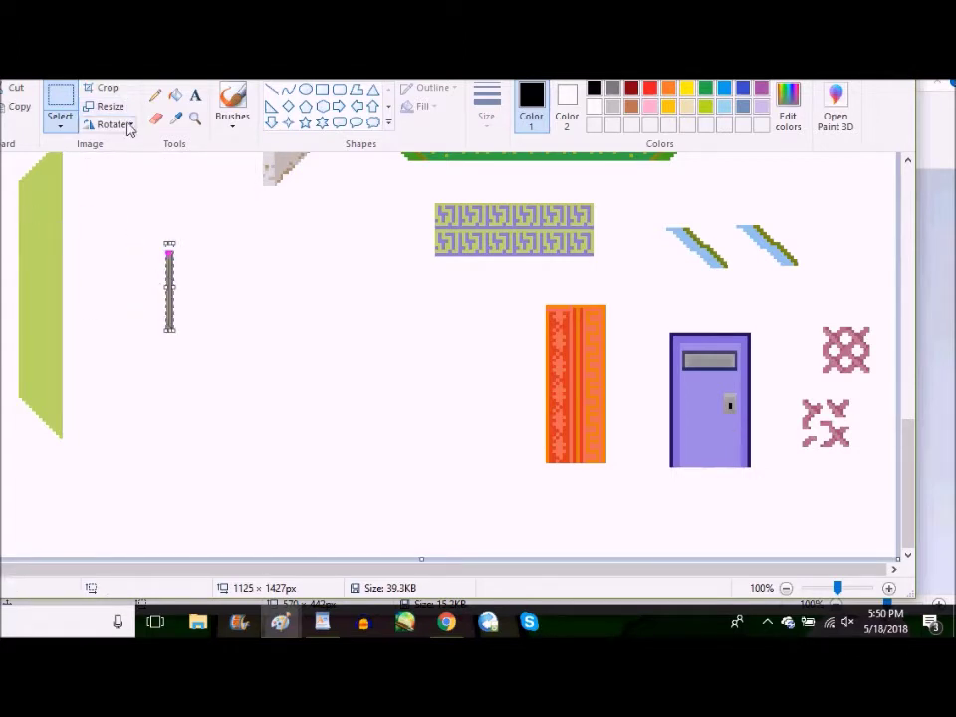
# - Enlarge the pasted column strip to 350% and shift it slightly within the empty area
pyautogui.click(113, 106)
pyautogui.moveTo(174, 196); pyautogui.dragTo(108, 196)
pyautogui.write('150')
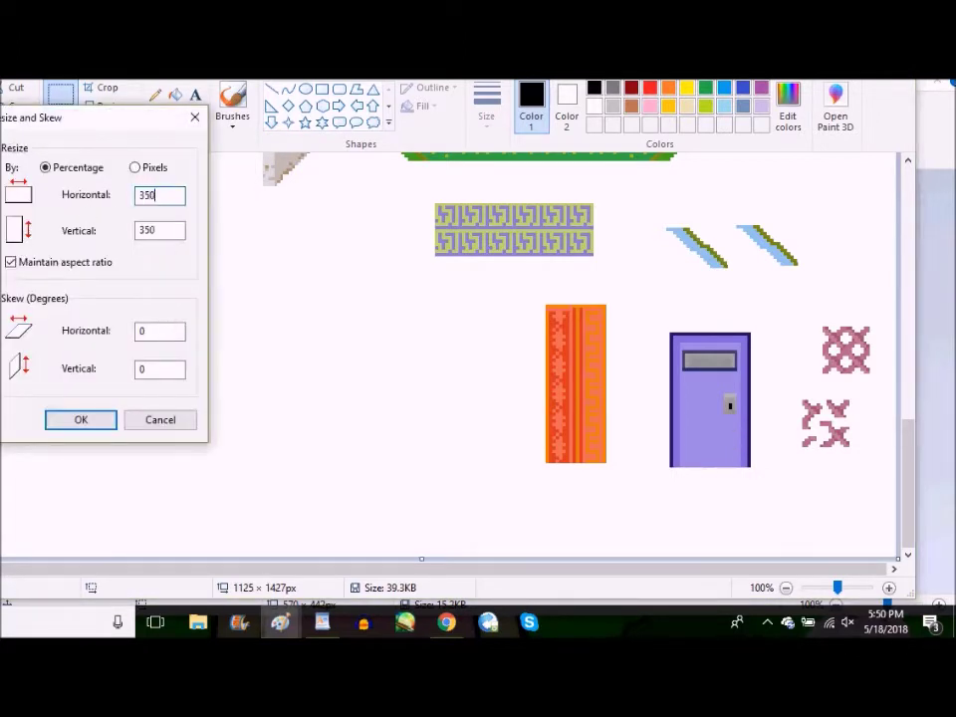
pyautogui.press('Return')
pyautogui.moveTo(190, 366); pyautogui.dragTo(203, 363)
# - Fill the magenta corner above the enlarged strip and the gray pavement corner below it with white
pyautogui.click(175, 95)
pyautogui.click(594, 107)
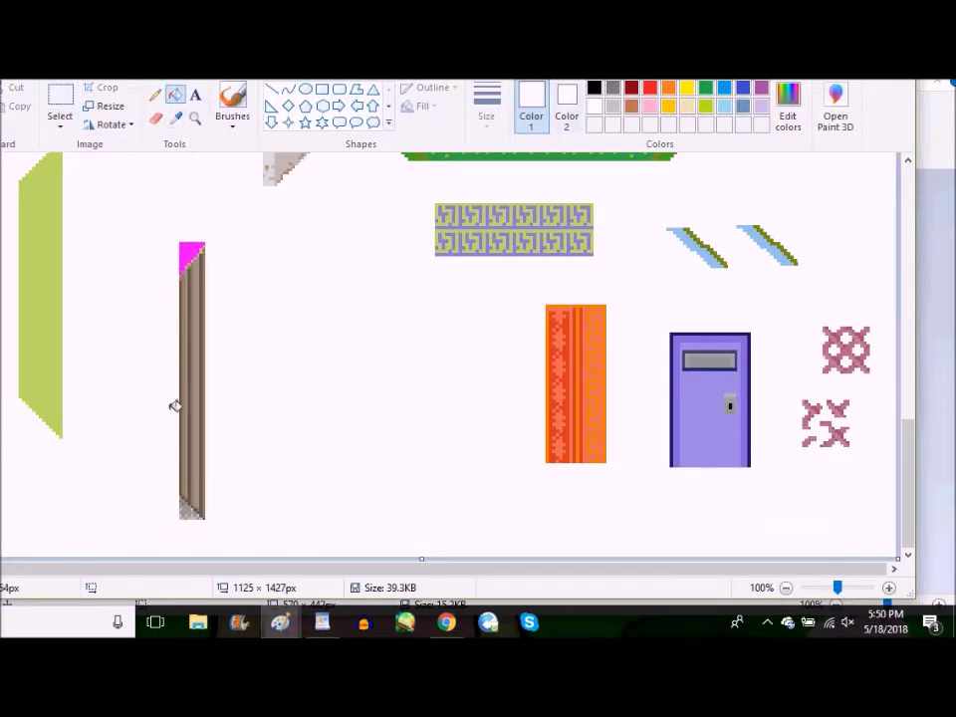
pyautogui.click(189, 255)
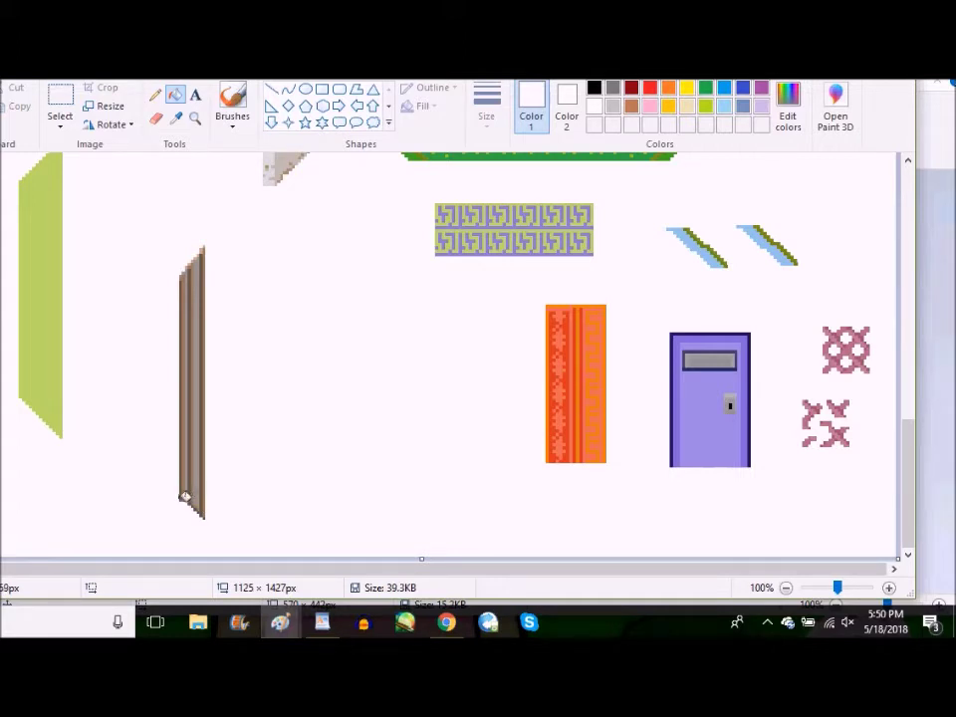
# - Mix a light peach-tan custom color
pyautogui.click(787, 103)
pyautogui.moveTo(450, 245); pyautogui.dragTo(443, 296)
pyautogui.click(446, 289)
pyautogui.moveTo(612, 264); pyautogui.dragTo(612, 253)
pyautogui.click(289, 437)
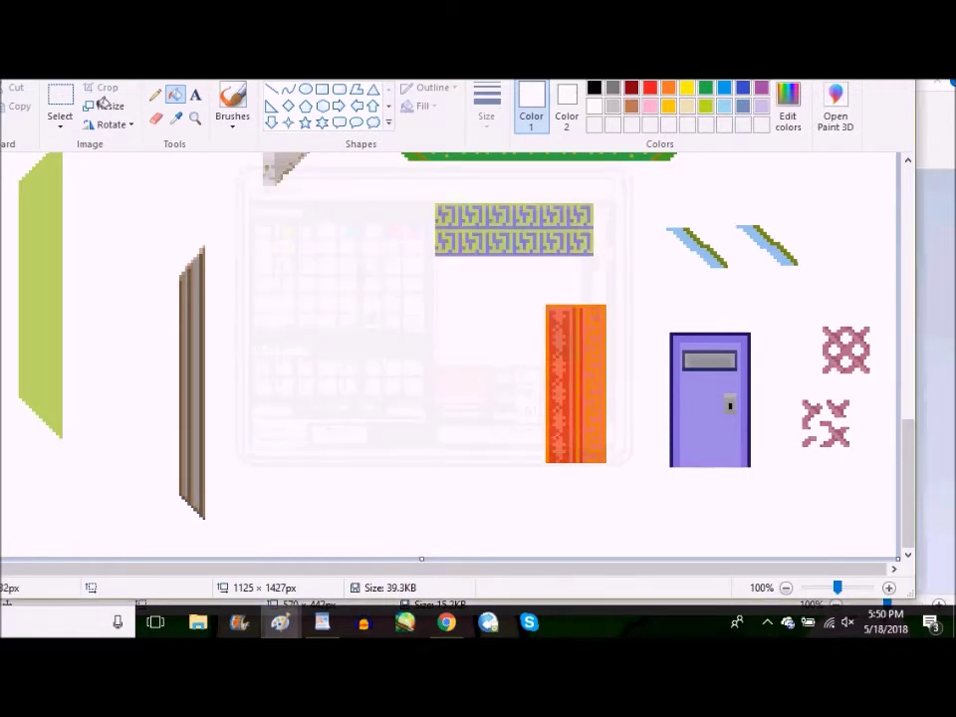
# - Enlarge the brown column strip to 125%
pyautogui.click(60, 105)
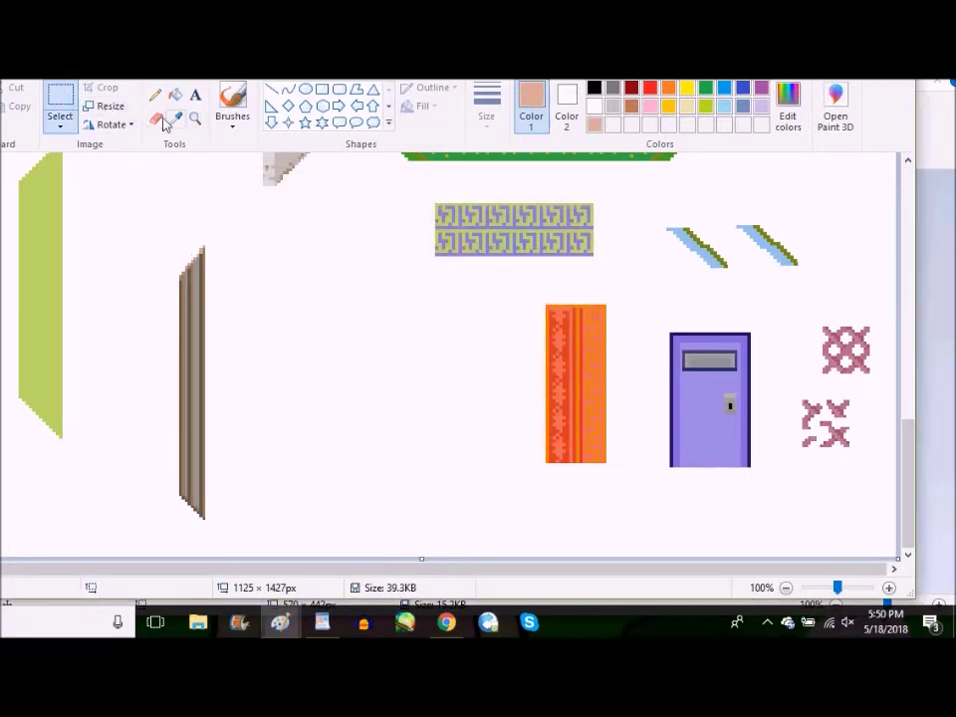
pyautogui.moveTo(122, 181); pyautogui.dragTo(247, 532)
pyautogui.click(113, 110)
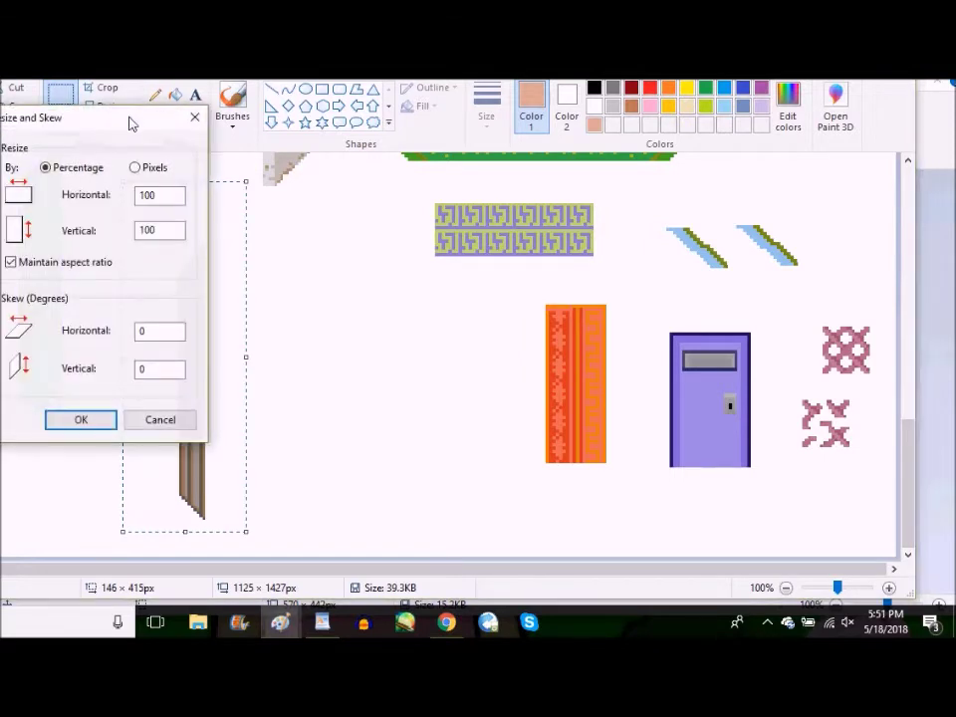
pyautogui.write('125')
pyautogui.press('Return')
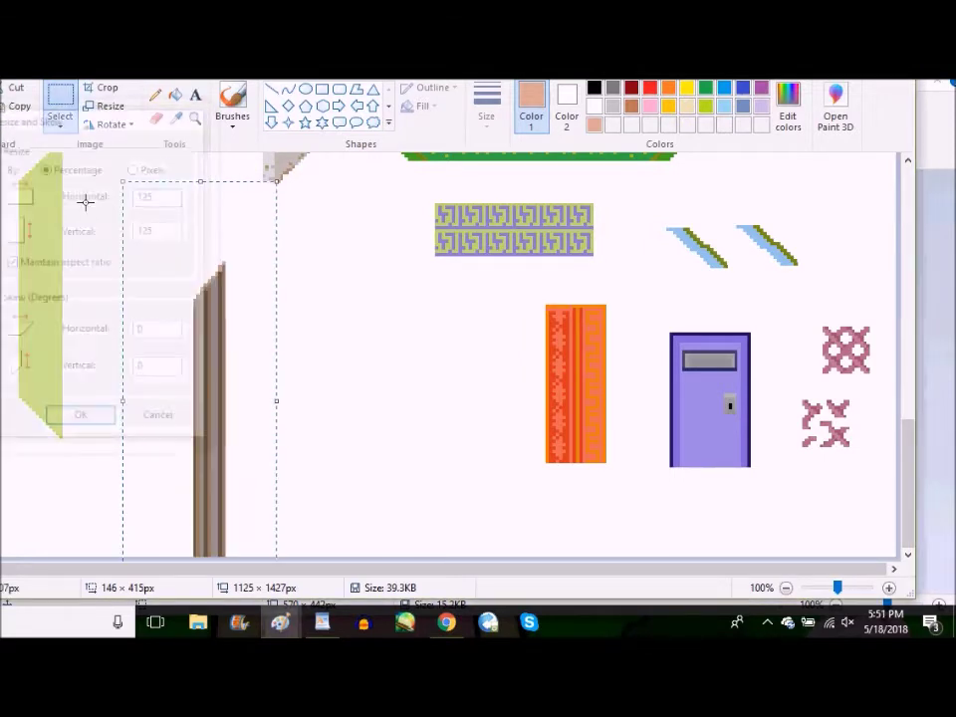
# - Rotate the brown strip left 90°, flip it vertically, and place it as a horizontal ledge in the empty area
pyautogui.click(105, 124)
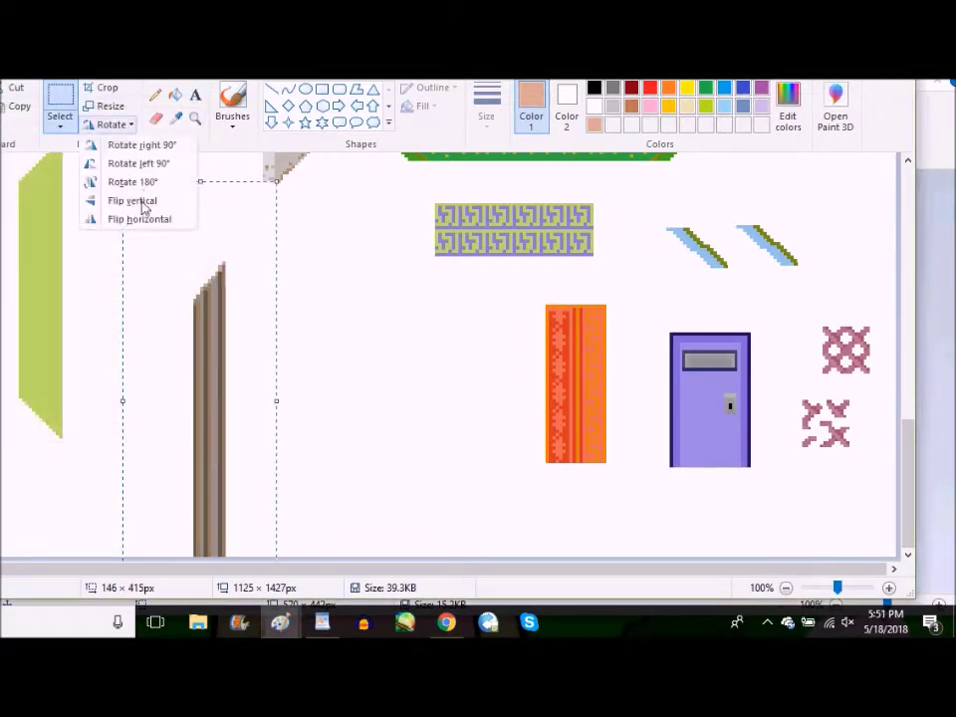
pyautogui.click(145, 165)
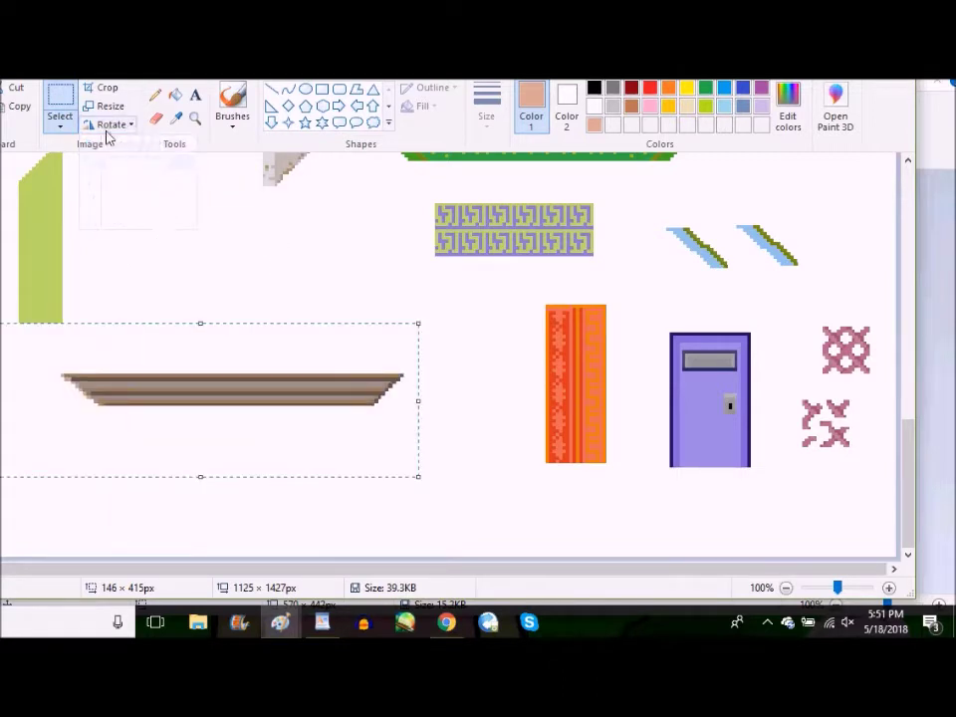
pyautogui.click(108, 124)
pyautogui.click(139, 200)
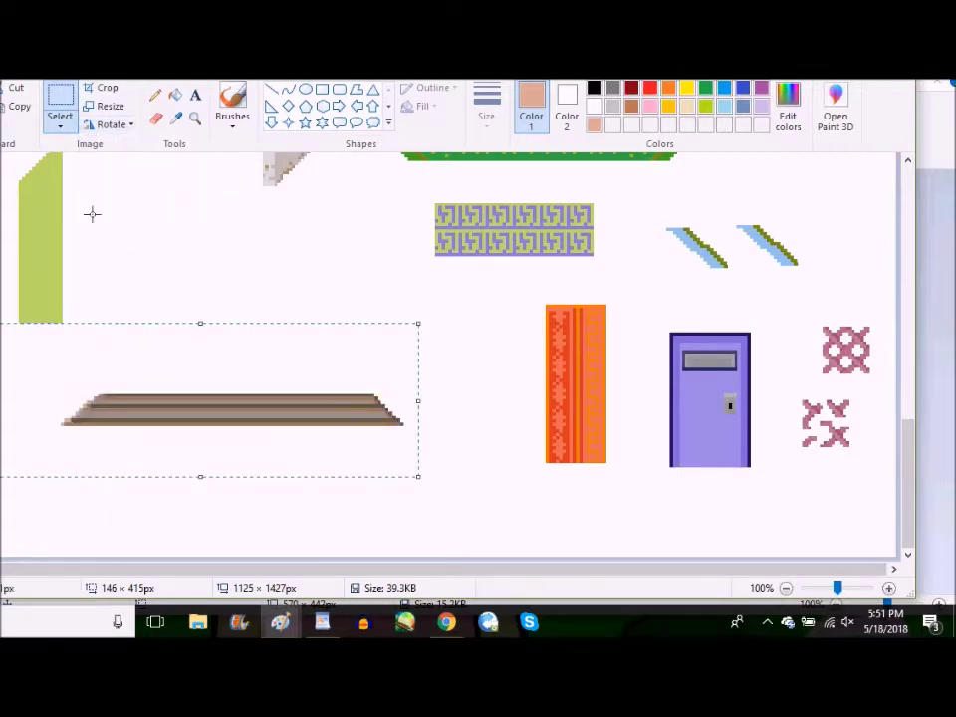
pyautogui.moveTo(169, 390); pyautogui.dragTo(205, 420)
pyautogui.moveTo(92, 385); pyautogui.dragTo(402, 490)
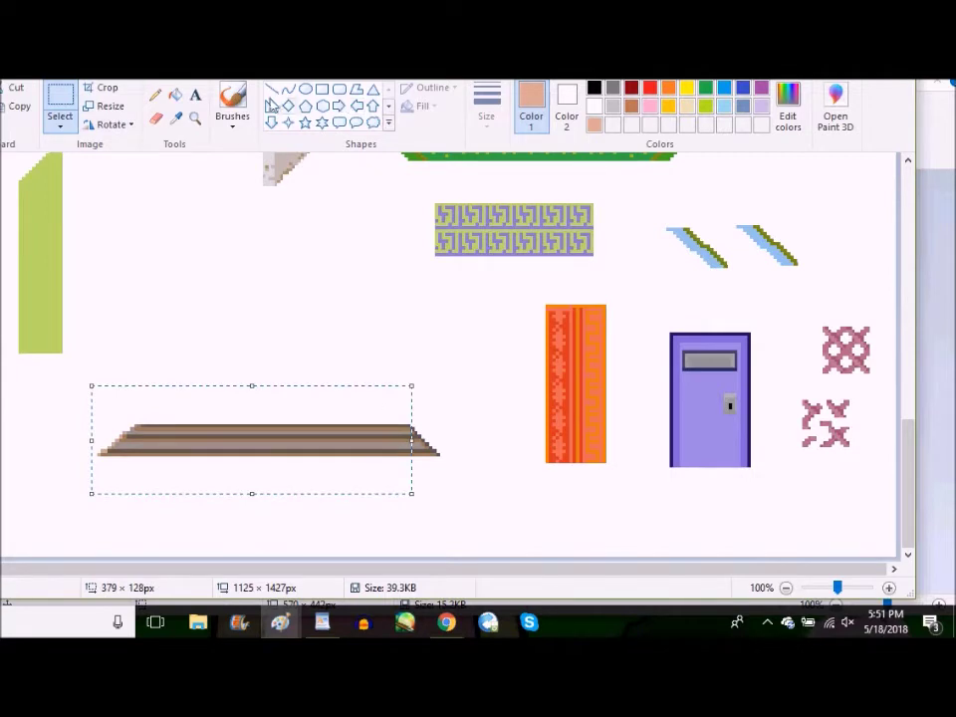
# - Fill three horizontal bands of the brown ledge with the peach-tan color
pyautogui.click(175, 94)
pyautogui.click(203, 428)
pyautogui.click(199, 438)
pyautogui.click(194, 450)
# - Mix a darker orange-brown and fill the ledge's narrow bands with it
pyautogui.click(787, 110)
pyautogui.click(612, 281)
pyautogui.press('Return')
pyautogui.click(305, 426)
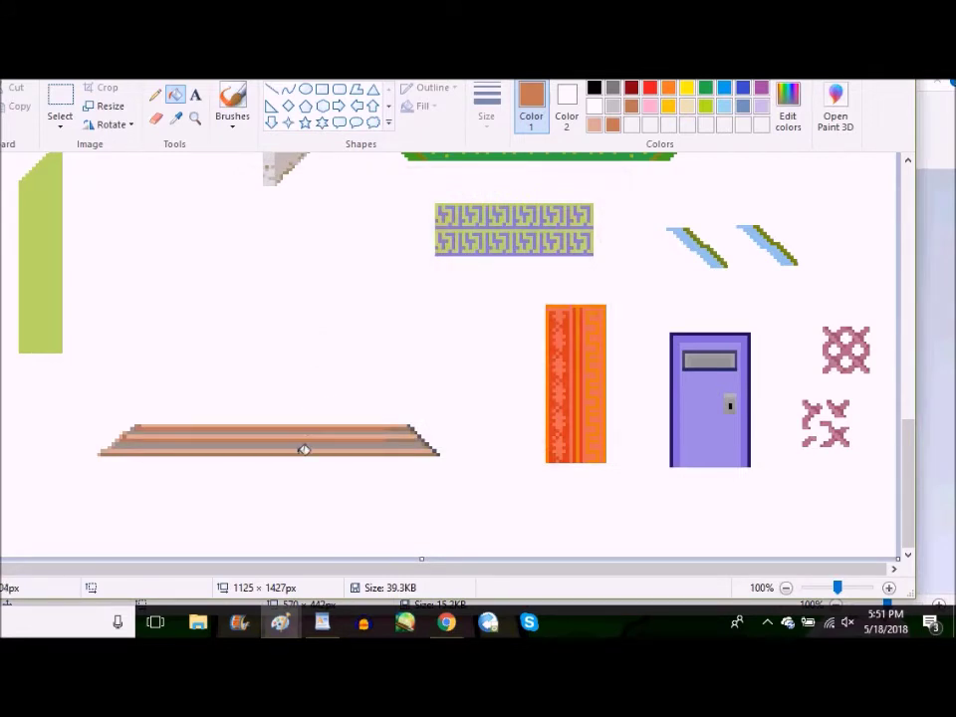
# - Mix a dark brown and fill the ledge's remaining gray bands with it
pyautogui.click(796, 99)
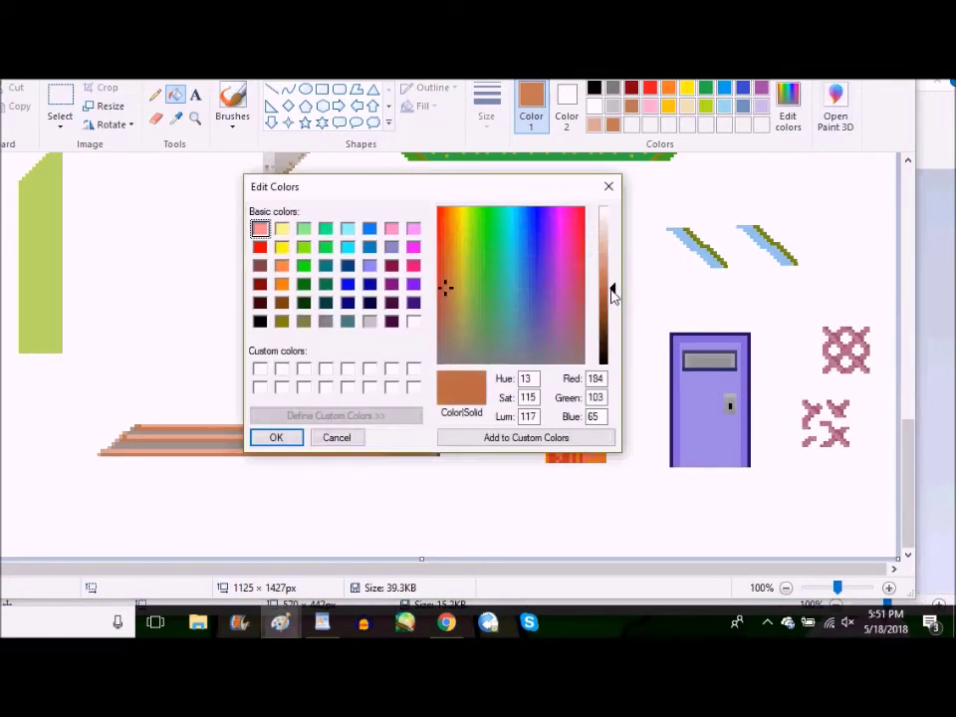
pyautogui.press('Return')
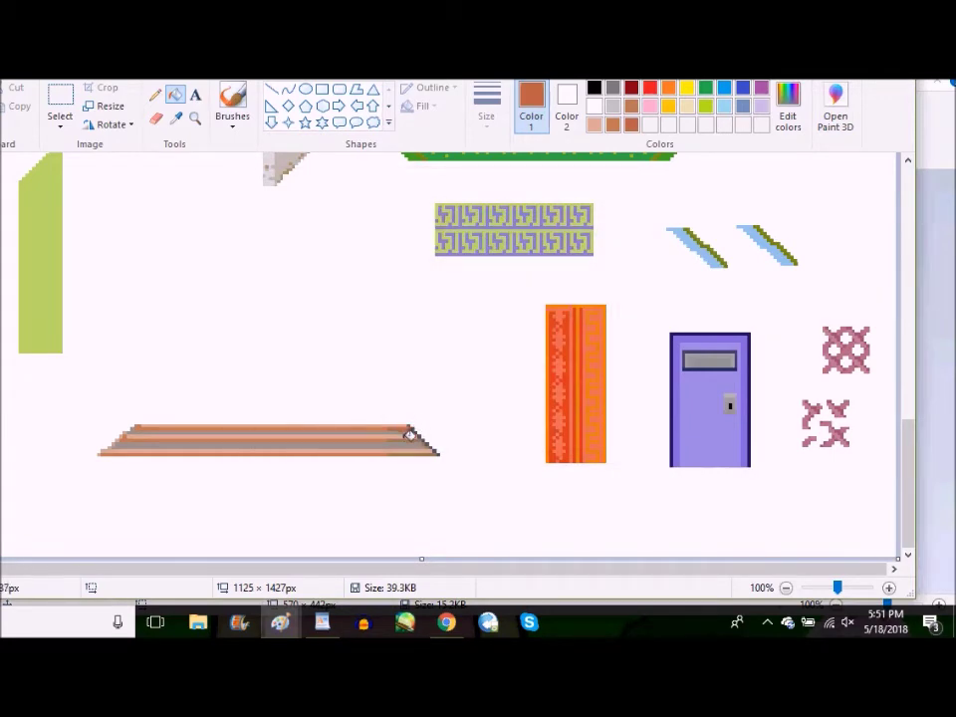
pyautogui.click(786, 117)
pyautogui.click(610, 301)
pyautogui.press('Return')
pyautogui.click(212, 440)
pyautogui.click(209, 429)
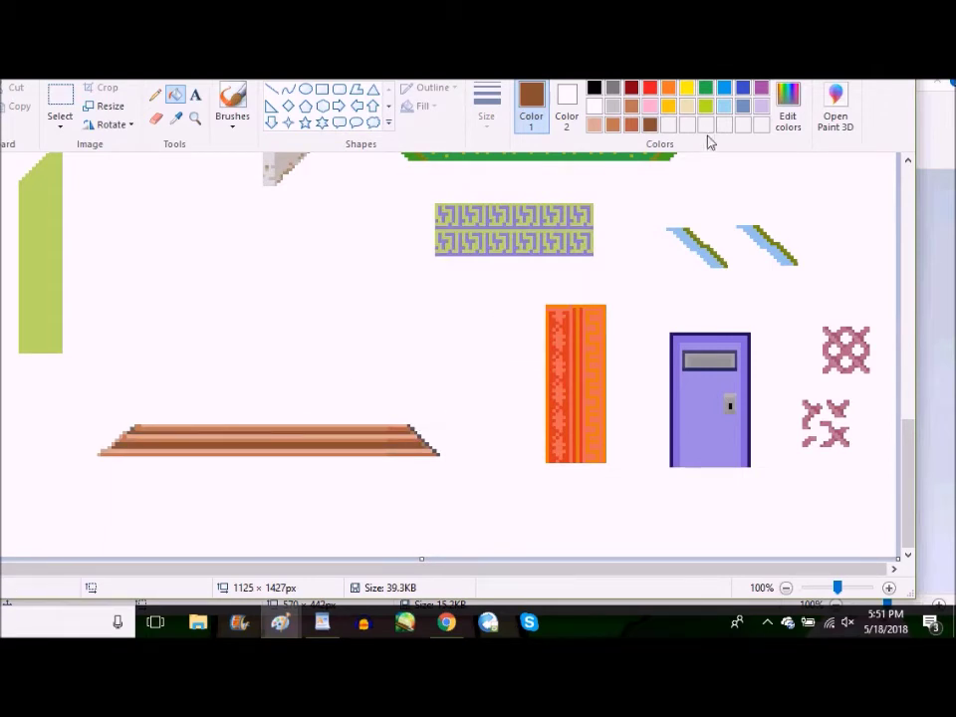
# - Mix a deeper brown (red 117, green 65, blue 40) and recolor the ledge's stepped end pixels with it
pyautogui.click(788, 99)
pyautogui.moveTo(612, 303); pyautogui.dragTo(612, 317)
pyautogui.click(274, 435)
pyautogui.click(195, 118)
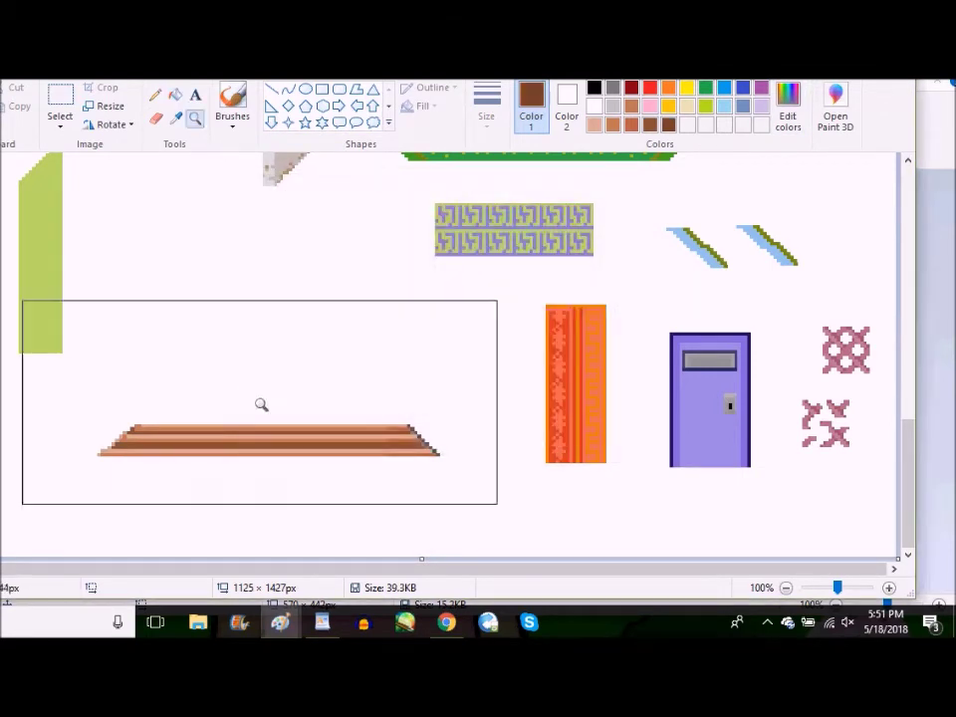
pyautogui.click(261, 404)
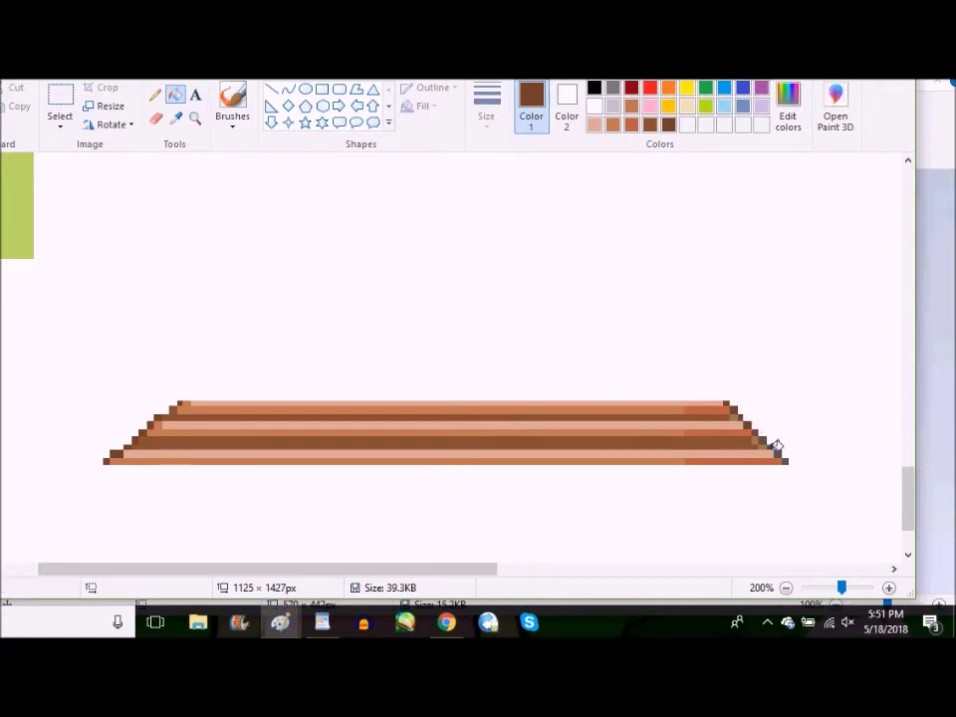
# - Mix a lighter medium brown and recolor the leftover grayish pixels at the ledge's right end
pyautogui.click(788, 110)
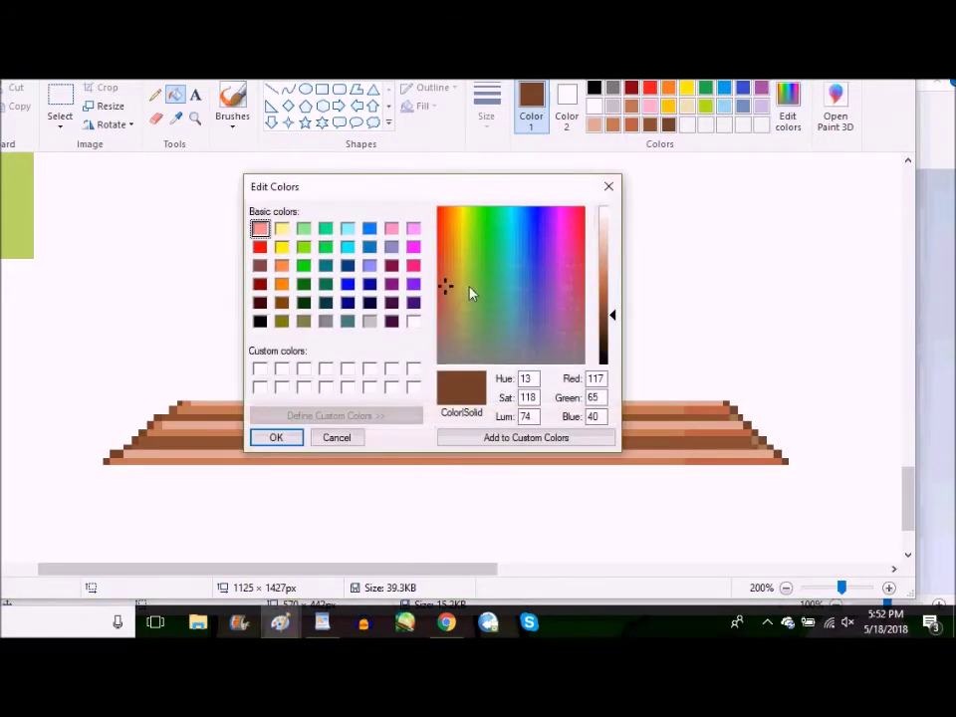
pyautogui.moveTo(604, 330); pyautogui.dragTo(610, 299)
pyautogui.press('Return')
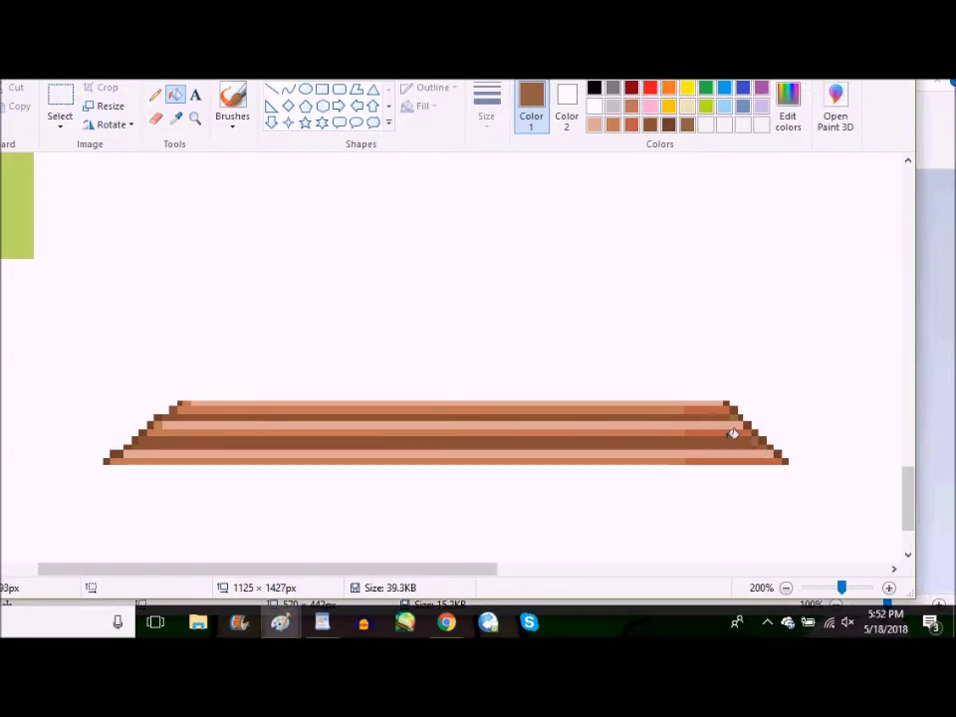
# - Copy the whole recolored ledge and paste it into the jolt_tower_back8 image
pyautogui.click(60, 100)
pyautogui.moveTo(78, 354); pyautogui.dragTo(829, 489)
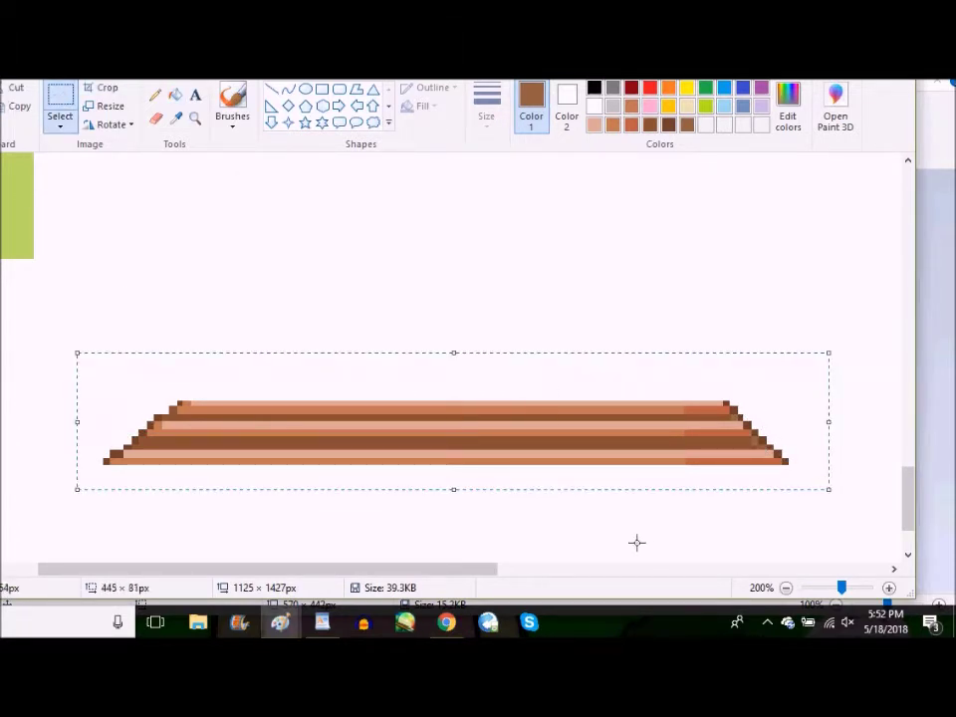
pyautogui.hotkey('ctrl', 'c')
pyautogui.moveTo(280, 623)
pyautogui.click(499, 557)
pyautogui.hotkey('ctrl', 'v')
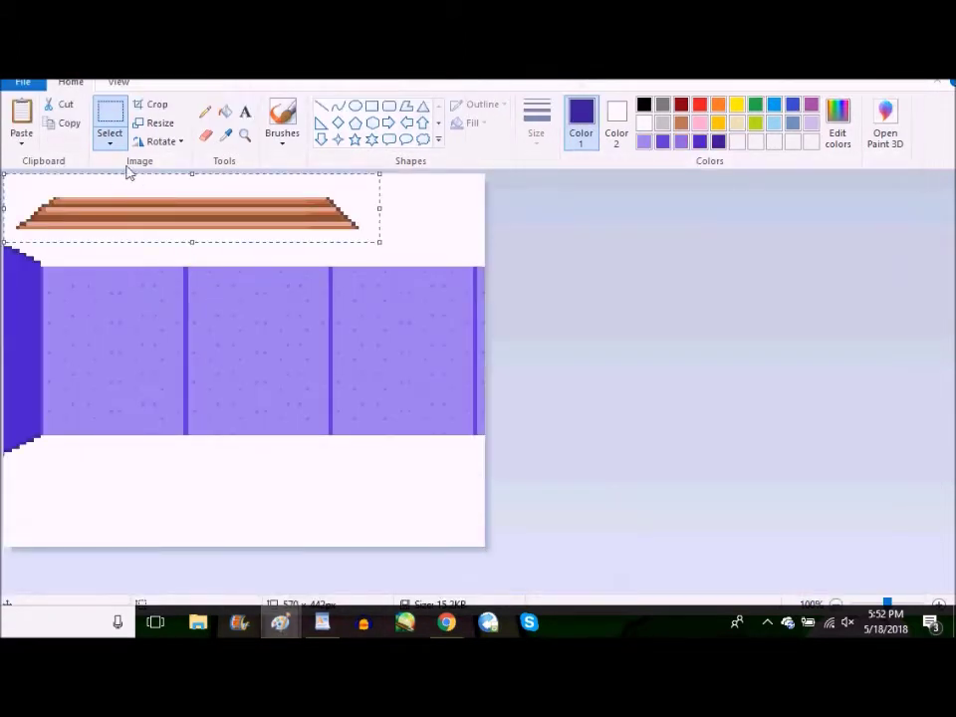
# - Try to stack two copies of the ledge beneath the purple wall, and undo the attempt
pyautogui.click(159, 141)
pyautogui.click(117, 150)
pyautogui.moveTo(208, 214); pyautogui.dragTo(253, 453)
pyautogui.hotkey('ctrl', 'v')
pyautogui.moveTo(102, 214); pyautogui.dragTo(111, 478)
pyautogui.hotkey('ctrl', 'z')
pyautogui.hotkey('ctrl', 'z')
pyautogui.hotkey('ctrl', 'z')
pyautogui.hotkey('ctrl', 'z')
pyautogui.hotkey('ctrl', 'z')
pyautogui.hotkey('ctrl', 'z')
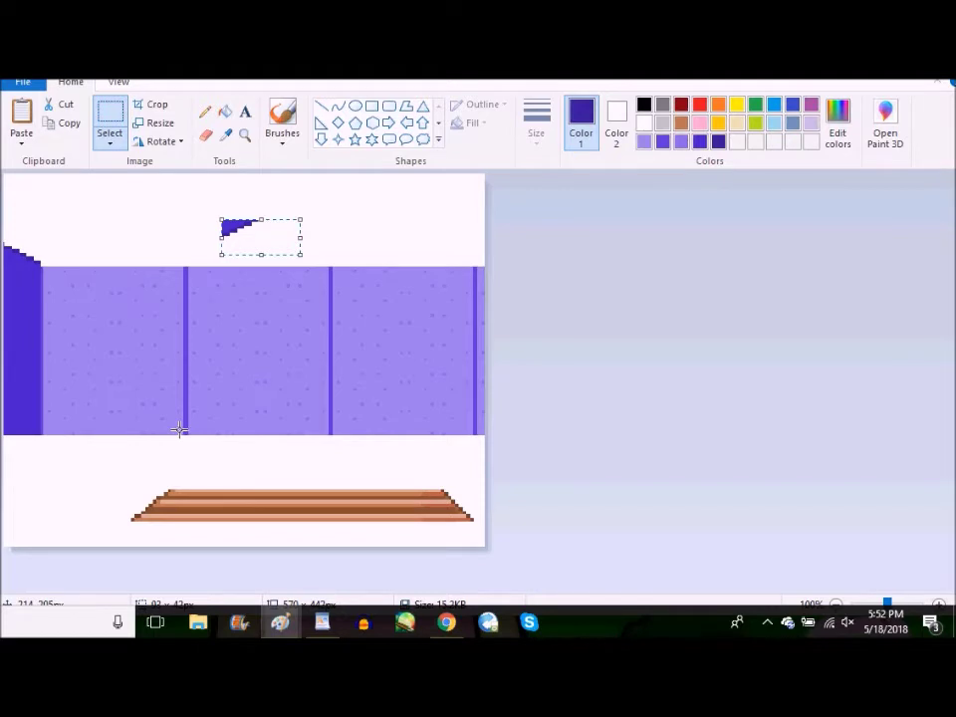
# - Move the ledge directly under the purple wall and stack three more copies below it down to the canvas edge
pyautogui.moveTo(108, 478); pyautogui.dragTo(485, 547)
pyautogui.moveTo(419, 518); pyautogui.dragTo(273, 463)
pyautogui.hotkey('ctrl', 'v')
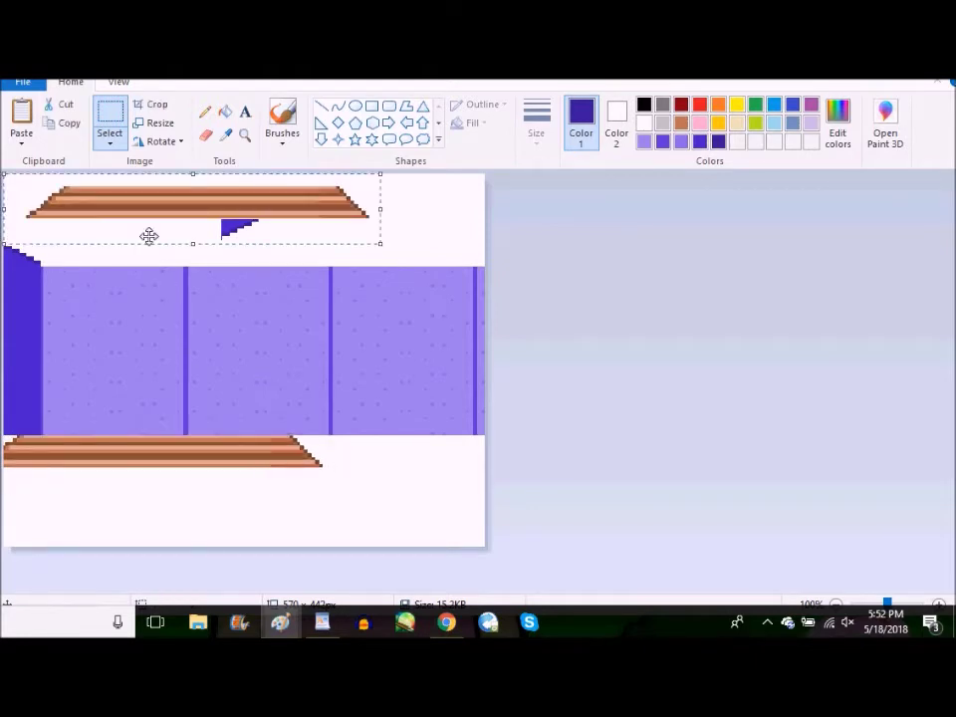
pyautogui.moveTo(149, 235); pyautogui.dragTo(68, 481)
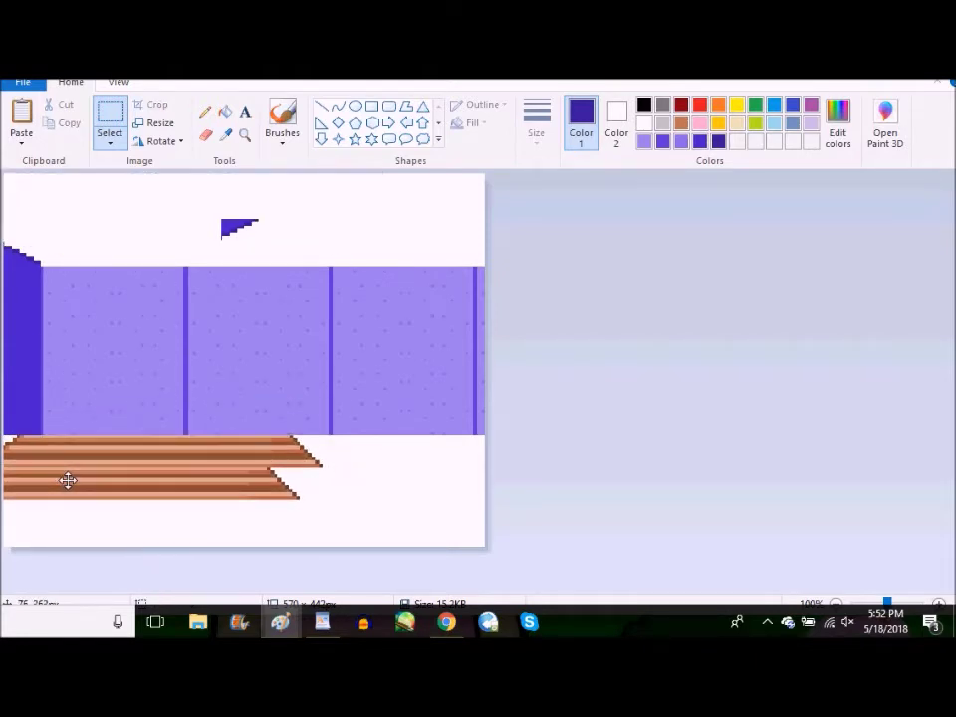
pyautogui.hotkey('ctrl', 'v')
pyautogui.moveTo(89, 204); pyautogui.dragTo(52, 521)
pyautogui.hotkey('ctrl', 'v')
pyautogui.moveTo(69, 224); pyautogui.dragTo(34, 562)
pyautogui.click(362, 539)
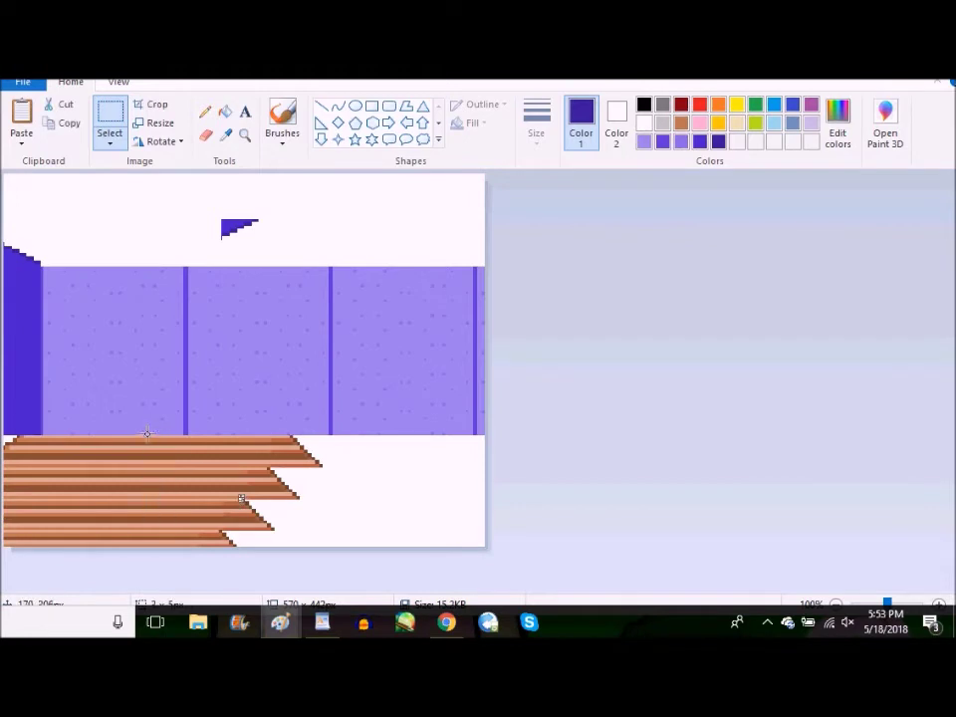
# - Stretch a clean vertical section of the floor planks past the canvas's right edge to complete the floor
pyautogui.moveTo(146, 435); pyautogui.dragTo(184, 547)
pyautogui.moveTo(185, 491); pyautogui.dragTo(659, 493)
pyautogui.click(310, 284)
# - Move the detached purple triangle back to the lower corner of the left side wall
pyautogui.moveTo(272, 254); pyautogui.dragTo(149, 207)
pyautogui.moveTo(253, 236); pyautogui.dragTo(40, 448)
pyautogui.click(738, 399)
# - Copy a narrow 8 × 30 px strip beside the upper window of the rightmost building on the Buenos Aires sheet
pyautogui.moveTo(280, 622)
pyautogui.click(210, 580)
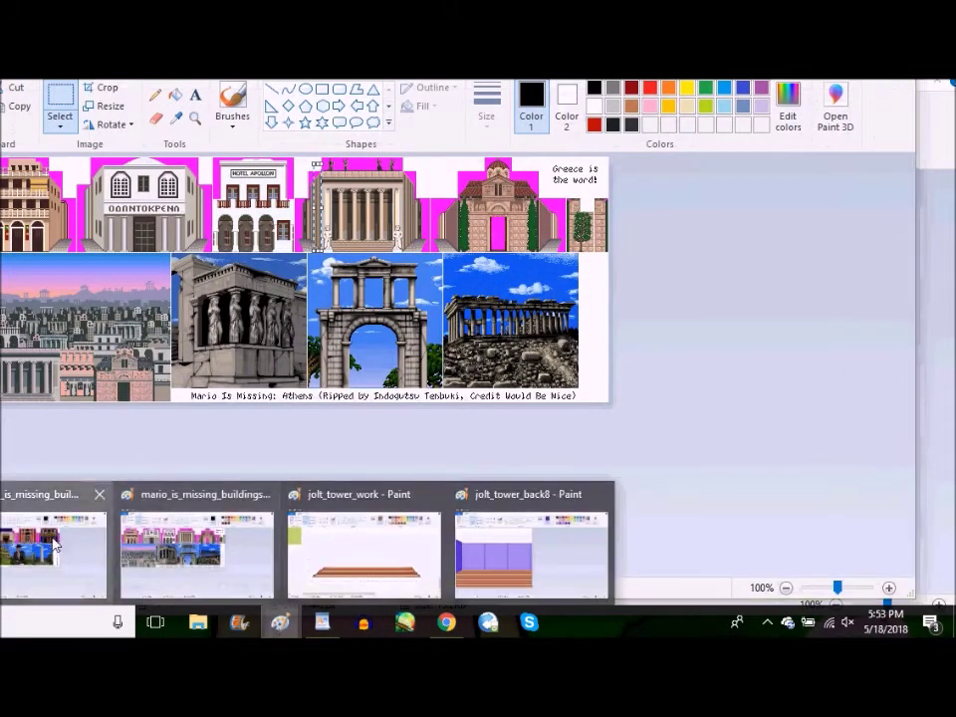
pyautogui.click(53, 543)
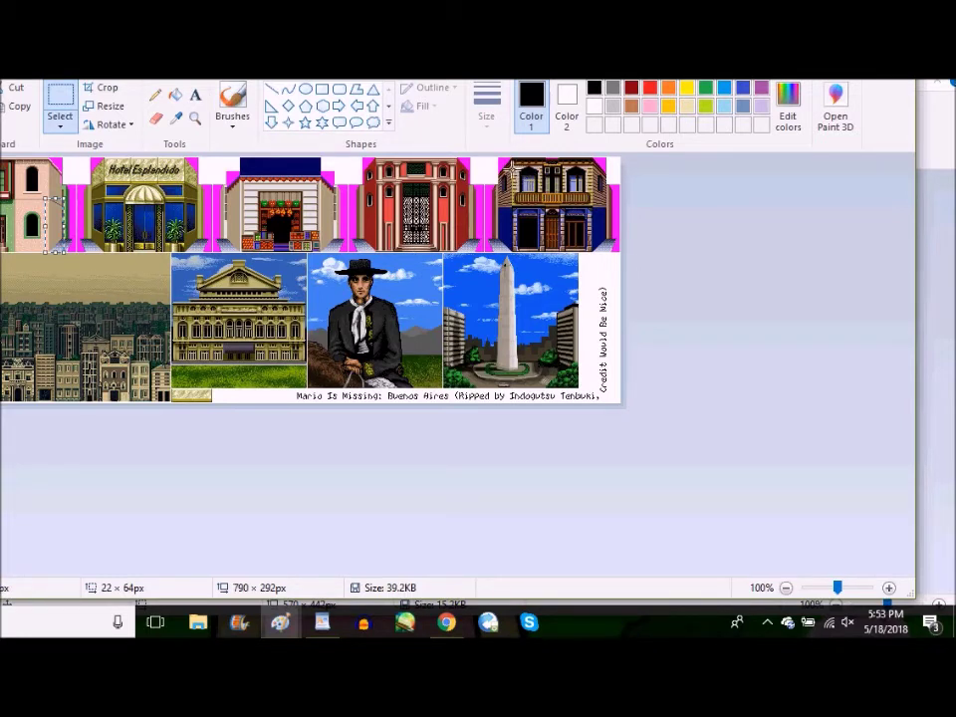
pyautogui.moveTo(508, 172); pyautogui.dragTo(515, 197)
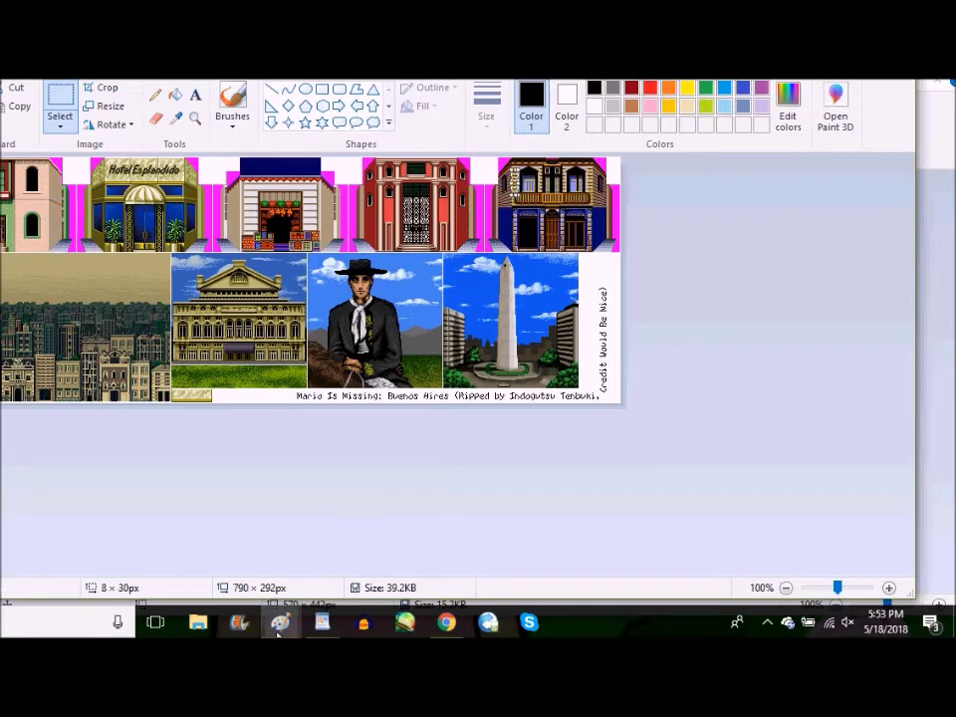
pyautogui.moveTo(278, 627)
# - Paste the strip into jolt_tower_work, enlarge it to 350%, and place it above the brown ledge
pyautogui.click(334, 586)
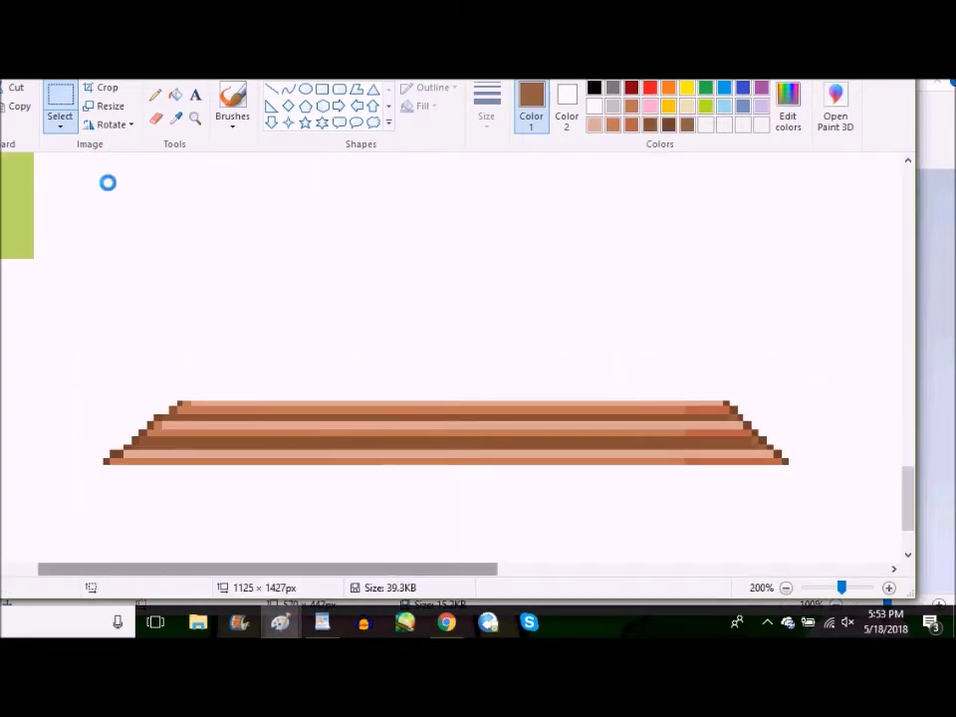
pyautogui.hotkey('ctrl', 'v')
pyautogui.moveTo(4, 179); pyautogui.dragTo(219, 262)
pyautogui.click(106, 108)
pyautogui.click(166, 199)
pyautogui.moveTo(166, 196); pyautogui.dragTo(135, 196)
pyautogui.write('350')
pyautogui.press('Return')
pyautogui.moveTo(227, 268); pyautogui.dragTo(266, 214)
pyautogui.moveTo(217, 172); pyautogui.dragTo(252, 371)
pyautogui.moveTo(280, 622)
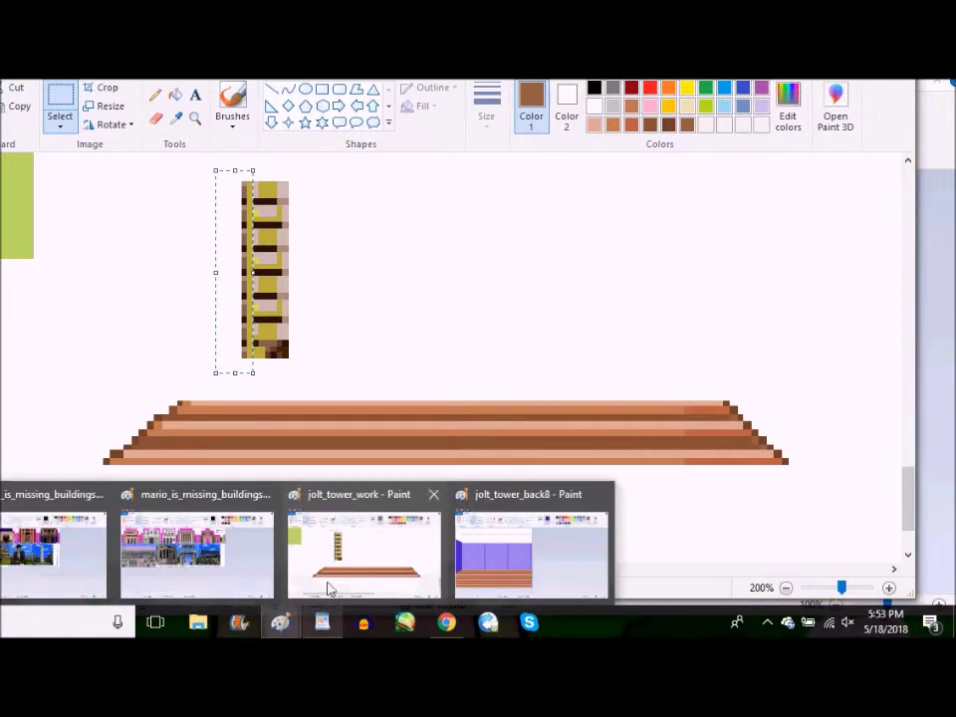
pyautogui.click(217, 568)
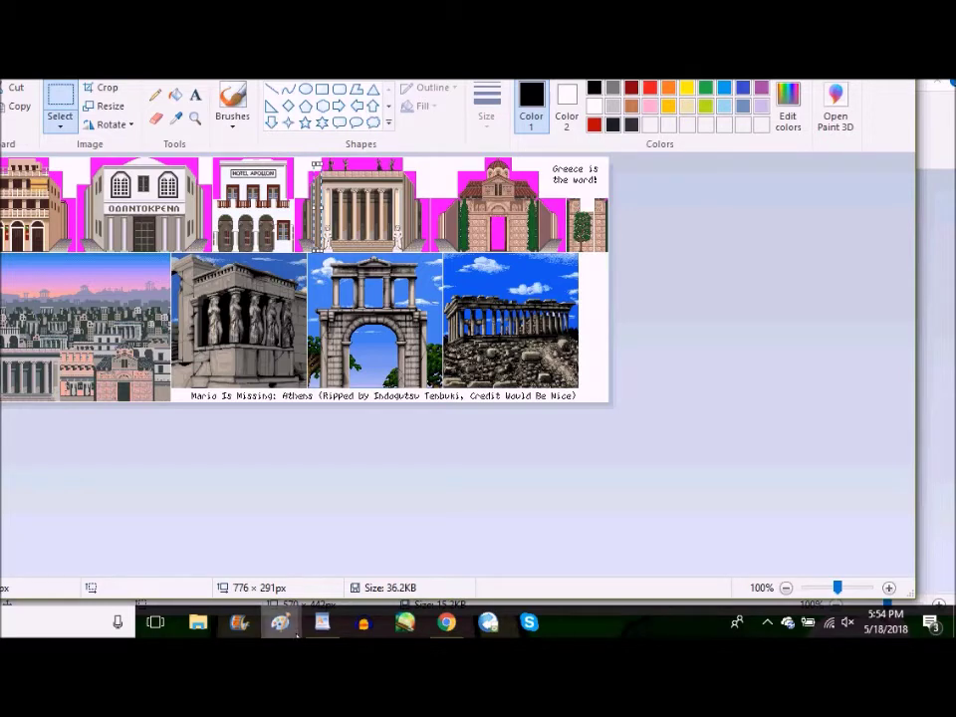
# - Copy the tall beige slab from jolt_tower_work and paste it into jolt_tower_back8
pyautogui.moveTo(286, 626)
pyautogui.click(368, 553)
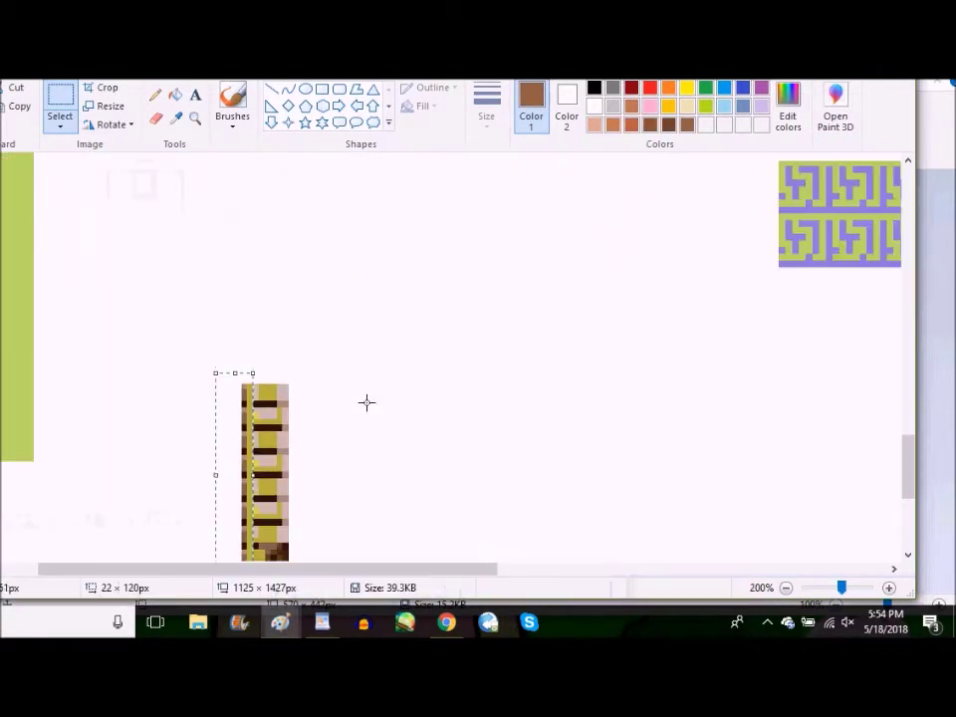
pyautogui.scroll(3, 377, 363)
pyautogui.moveTo(409, 298)
pyautogui.mouseDown()
pyautogui.moveTo(568, 510)
pyautogui.moveTo(565, 538)
pyautogui.mouseUp()
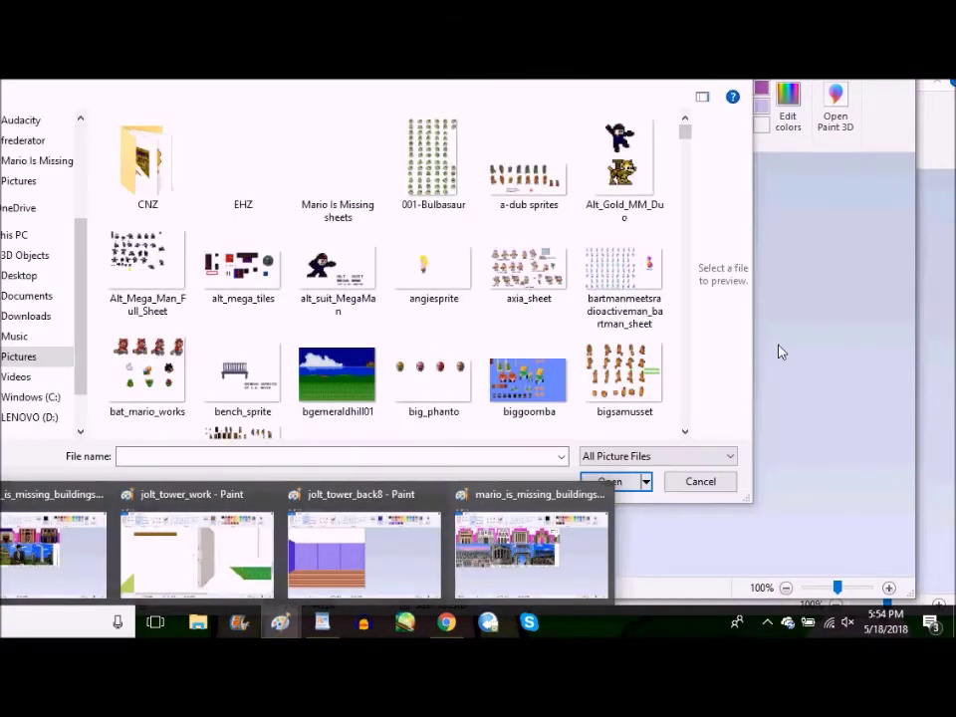
pyautogui.click(701, 481)
pyautogui.moveTo(280, 622)
pyautogui.click(333, 564)
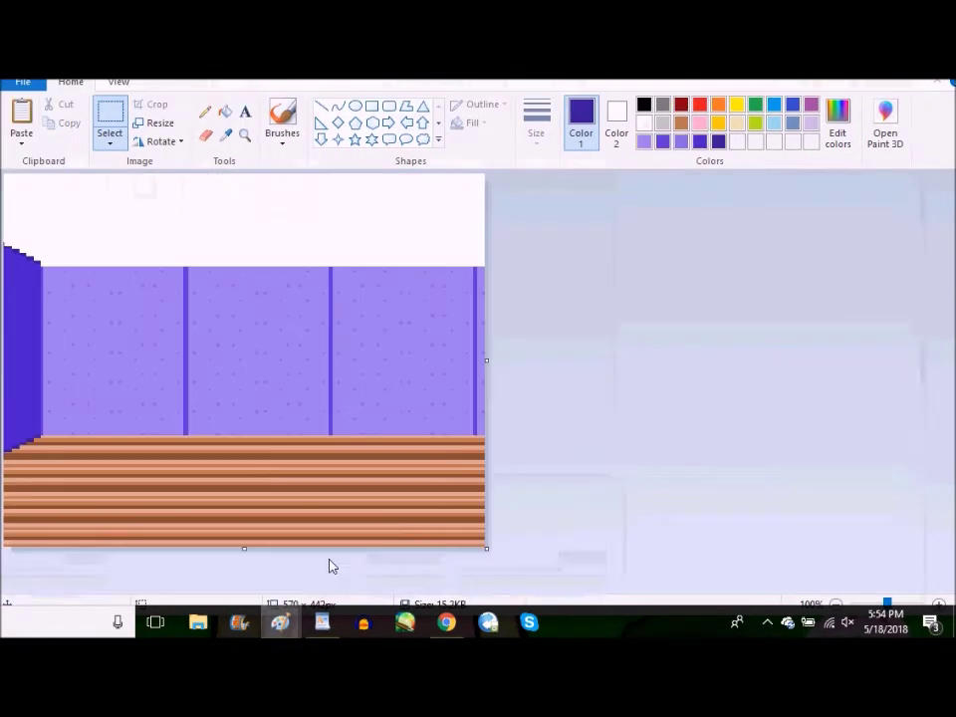
pyautogui.hotkey('ctrl', 'v')
# - Rotate the pasted slab right 90° and place it in the blank area above the purple wall
pyautogui.click(155, 123)
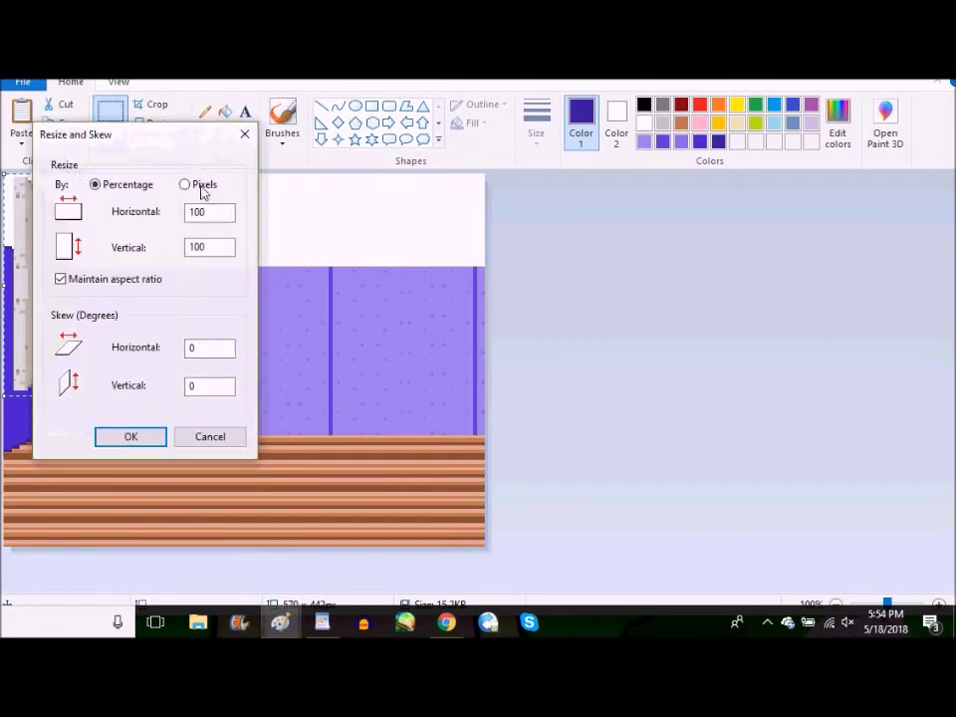
pyautogui.click(217, 440)
pyautogui.click(165, 140)
pyautogui.click(189, 162)
pyautogui.moveTo(87, 230); pyautogui.dragTo(206, 198)
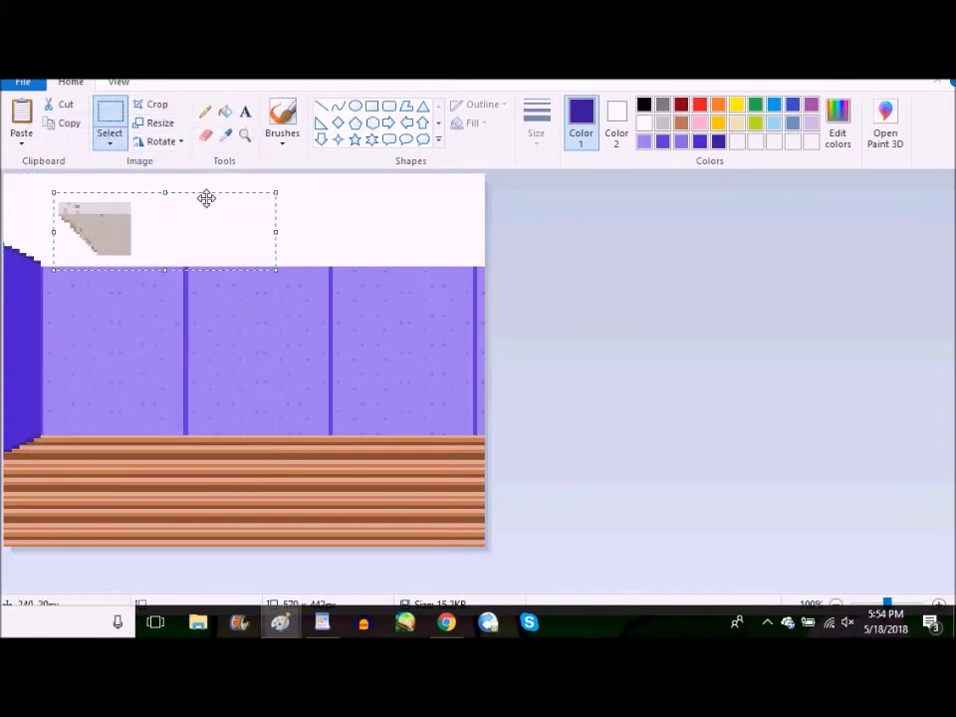
# - Repeat the rotated slab across the full width of the canvas with transparent selection to form a ceiling
pyautogui.click(109, 140)
pyautogui.click(173, 293)
pyautogui.moveTo(171, 242); pyautogui.dragTo(371, 184)
pyautogui.click(293, 245)
pyautogui.click(109, 145)
pyautogui.click(179, 295)
pyautogui.hotkey('ctrl', 'v')
pyautogui.hotkey('ctrl', 'v')
pyautogui.moveTo(119, 205); pyautogui.dragTo(515, 193)
# - Extend the ceiling down to the top of the purple wall with its lower section, continuing the diagonal seams
pyautogui.click(116, 226)
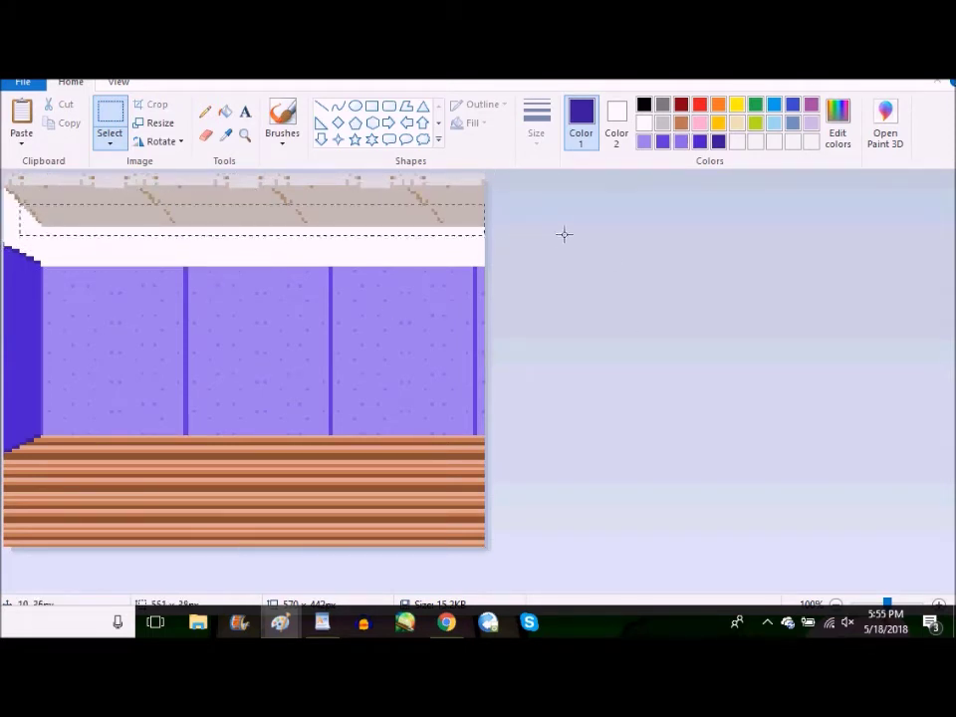
pyautogui.moveTo(197, 227); pyautogui.dragTo(218, 240)
pyautogui.moveTo(130, 184); pyautogui.dragTo(184, 253)
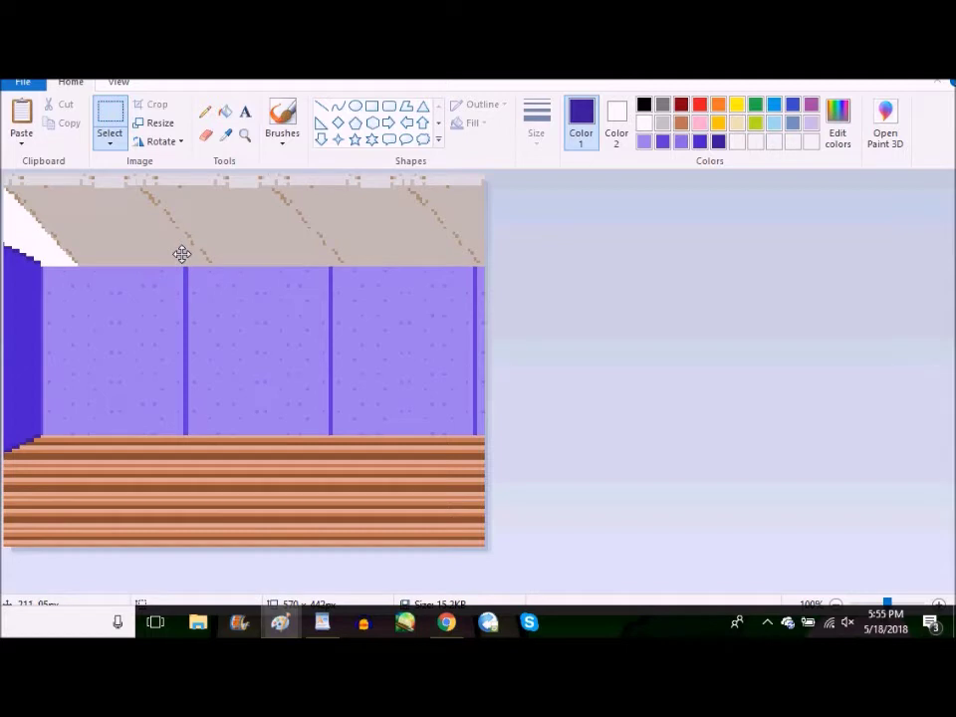
pyautogui.moveTo(181, 254); pyautogui.dragTo(181, 253)
pyautogui.click(250, 246)
# - Pick the ceiling's gray-beige color and fill the white gap above the left side wall
pyautogui.click(209, 136)
pyautogui.click(227, 135)
pyautogui.click(241, 205)
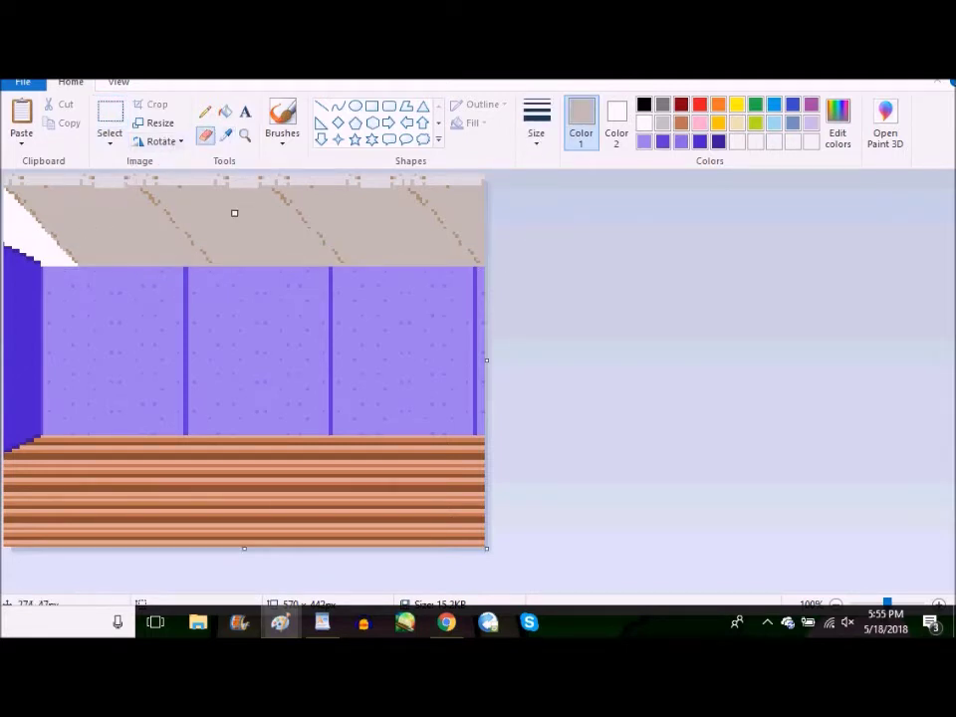
pyautogui.click(226, 113)
pyautogui.click(30, 241)
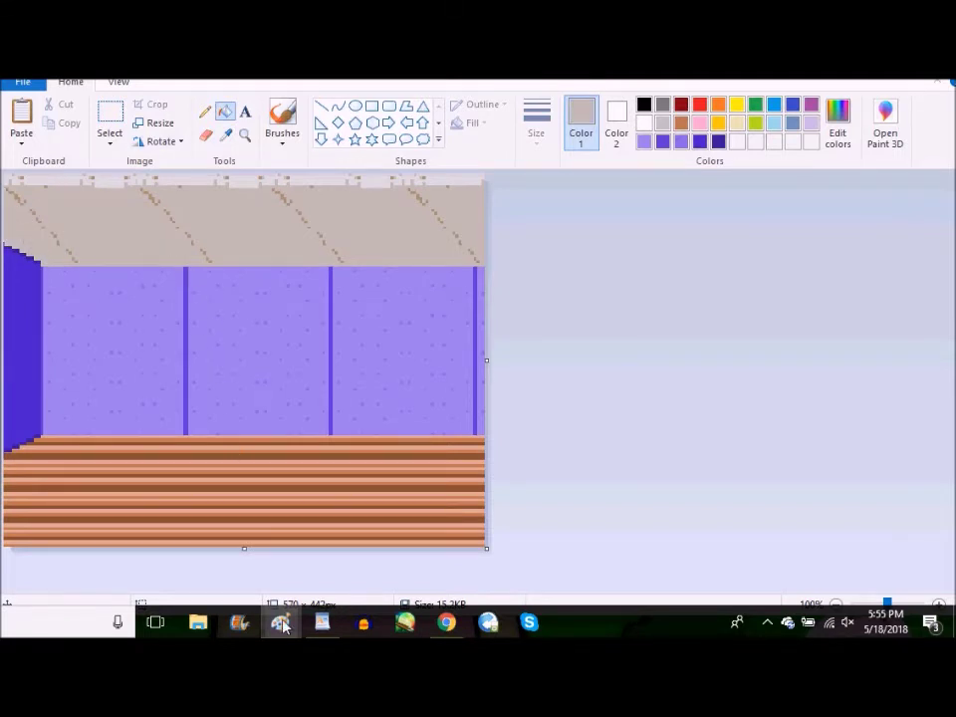
# - Copy the teal elevator doors from jolt_tower_work and place them in the middle wall panel of jolt_tower_back8
pyautogui.moveTo(280, 623)
pyautogui.click(196, 552)
pyautogui.scroll(3, 299, 409)
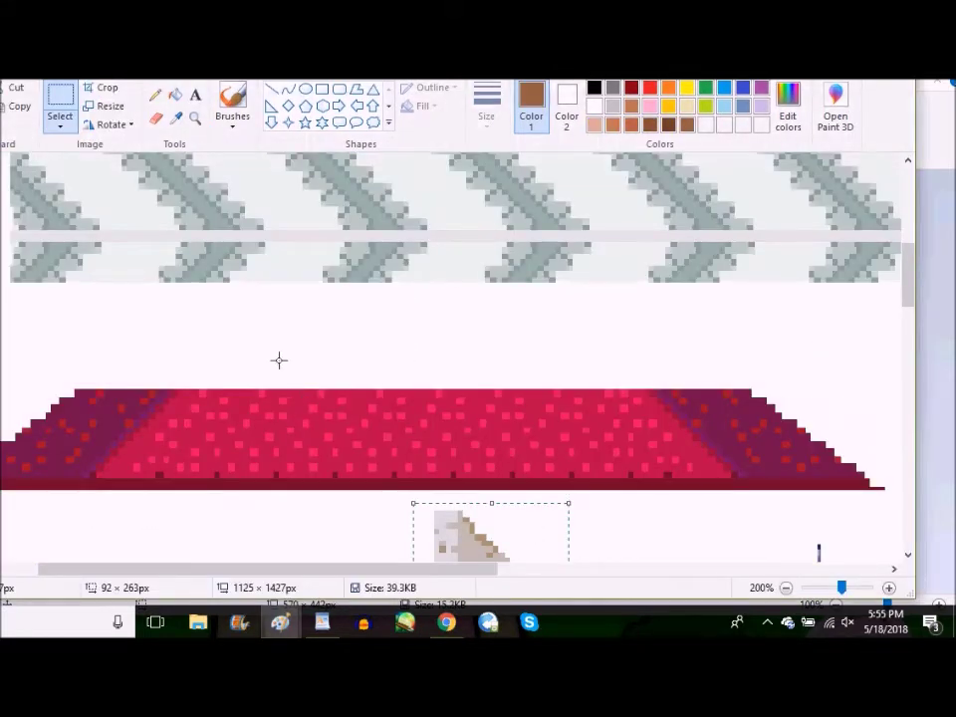
pyautogui.scroll(5, 279, 360)
pyautogui.moveTo(341, 167); pyautogui.dragTo(581, 506)
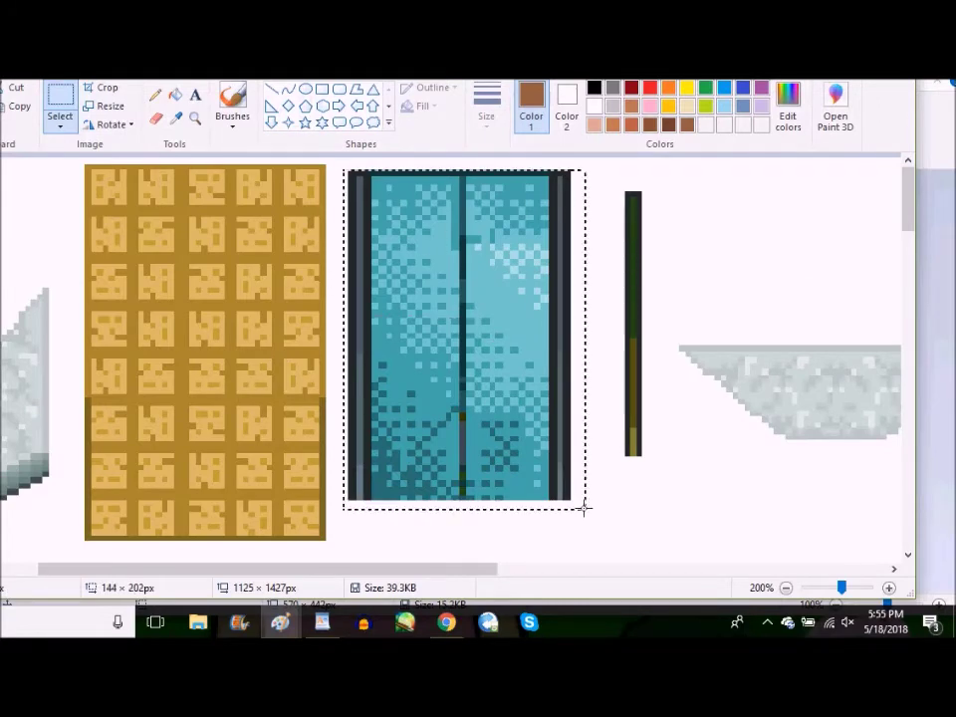
pyautogui.moveTo(280, 622)
pyautogui.click(364, 558)
pyautogui.hotkey('ctrl', 'v')
pyautogui.moveTo(80, 278); pyautogui.dragTo(279, 371)
# - Copy the gray two-pane panel with the navy outline from jolt_tower_work
pyautogui.click(297, 626)
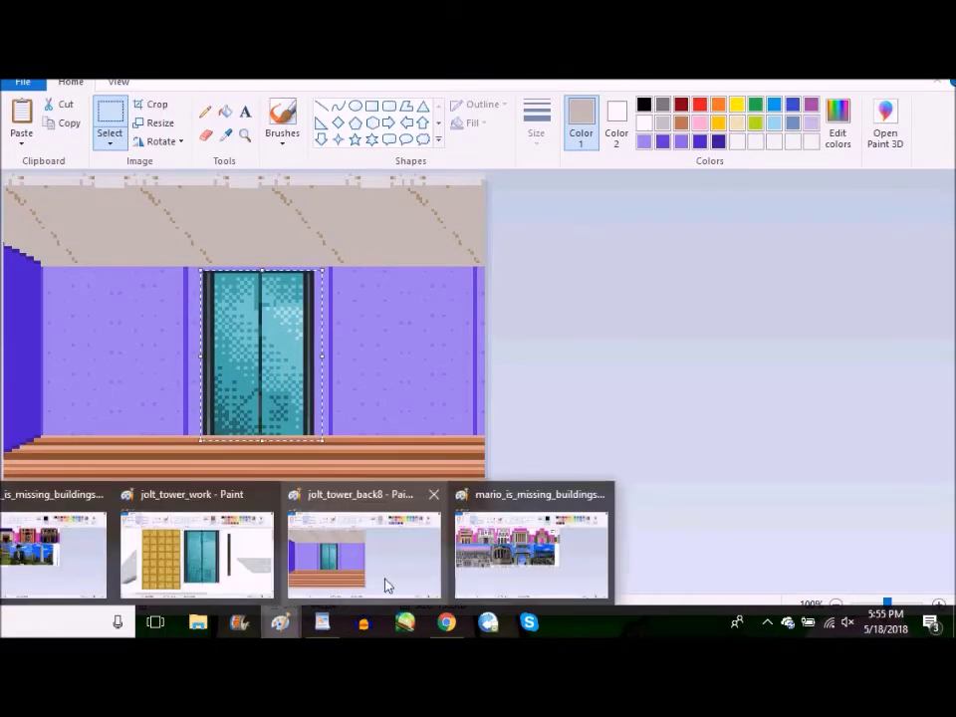
pyautogui.click(224, 558)
pyautogui.scroll(-5, 357, 437)
pyautogui.scroll(-9, 357, 437)
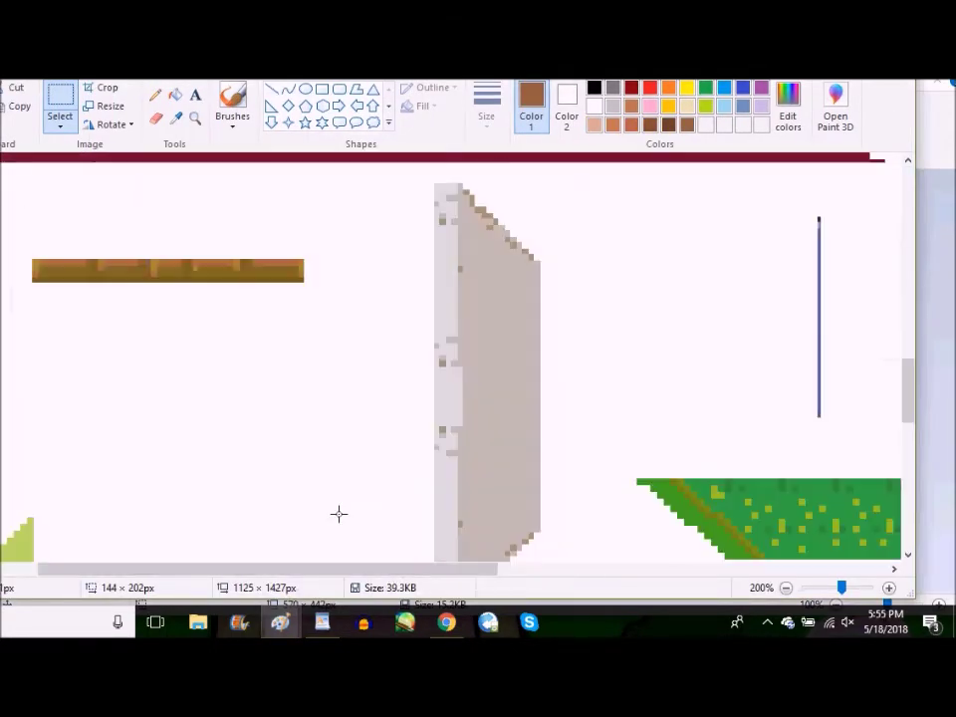
pyautogui.scroll(1, 336, 514)
pyautogui.click(61, 72)
pyautogui.click(27, 117)
pyautogui.scroll(8, 299, 398)
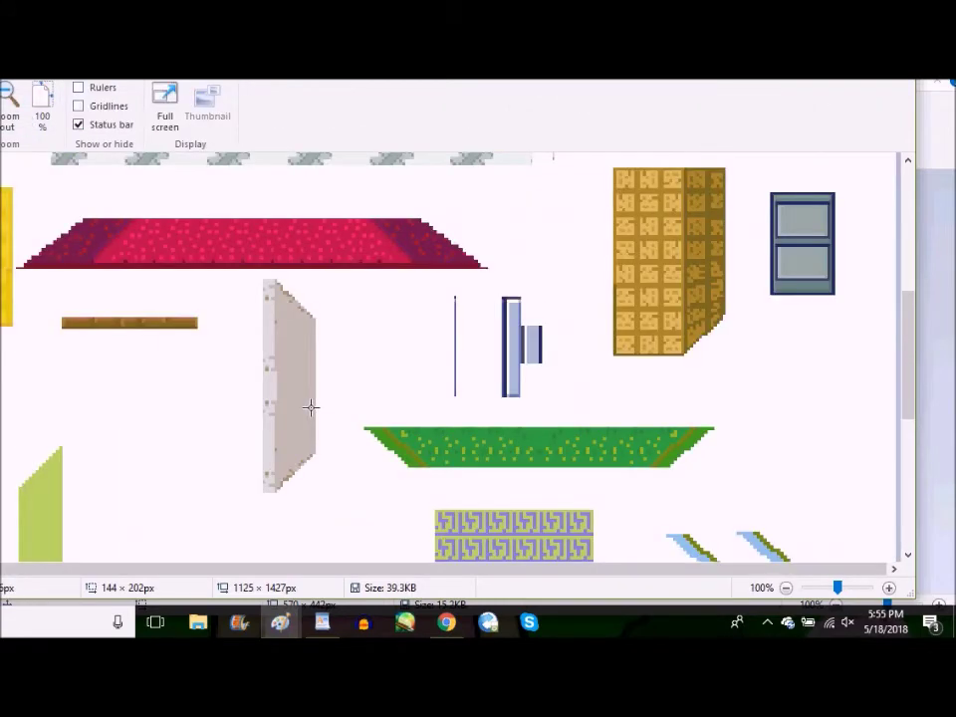
pyautogui.scroll(-2, 557, 393)
pyautogui.moveTo(757, 375); pyautogui.dragTo(854, 506)
pyautogui.hotkey('ctrl', 'c')
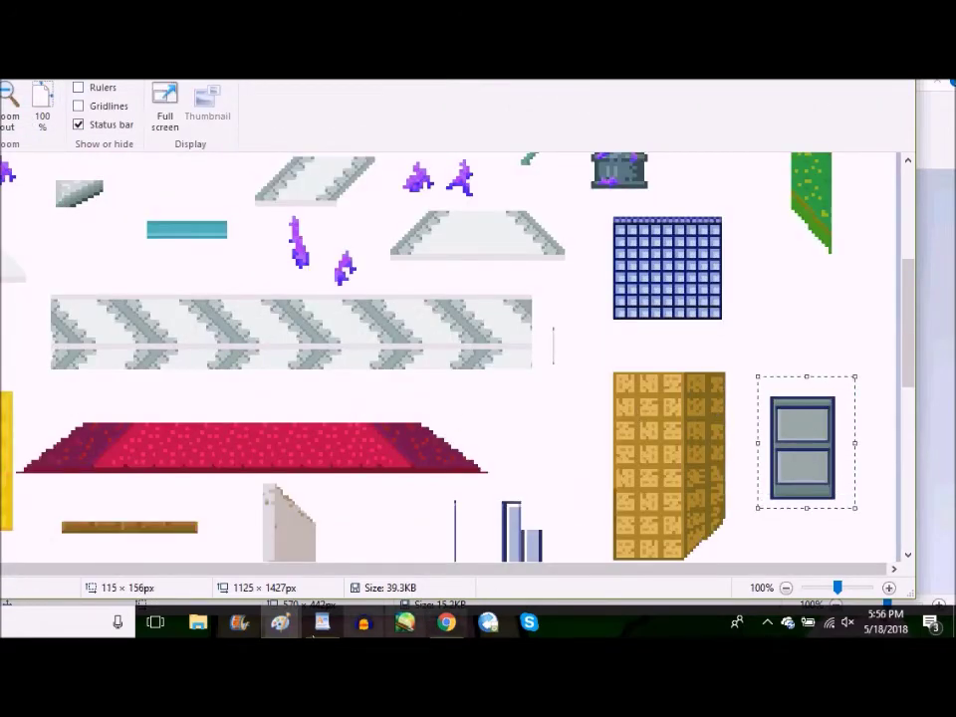
# - Paste the two-pane panel into jolt_tower_back8 and stand it on the floor against the left wall panel
pyautogui.moveTo(278, 624)
pyautogui.click(362, 546)
pyautogui.hotkey('ctrl', 'v')
pyautogui.moveTo(38, 236); pyautogui.dragTo(126, 375)
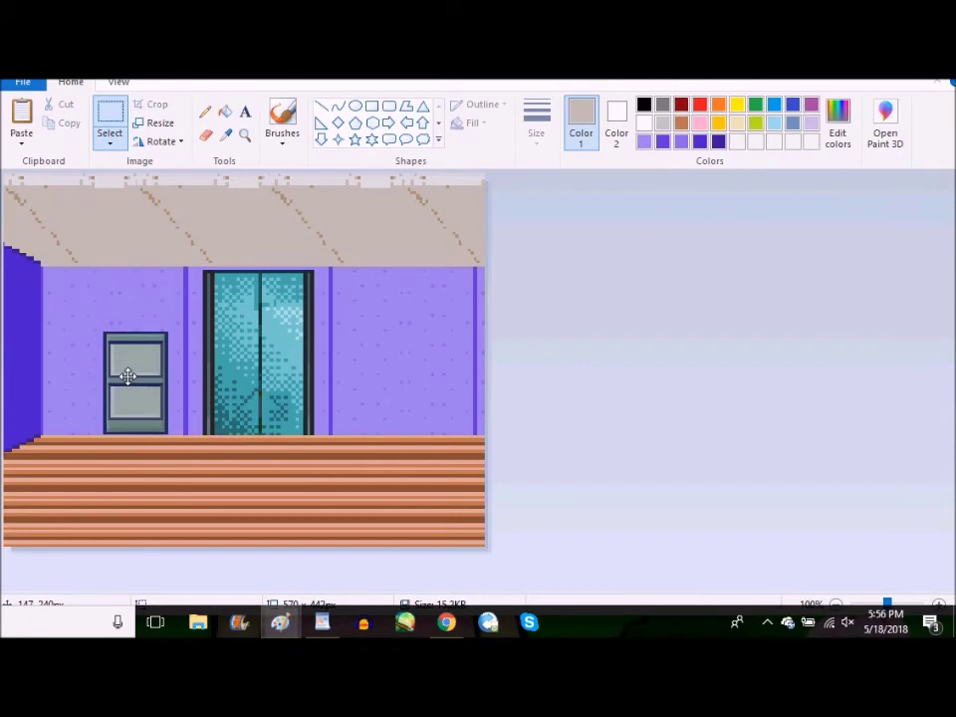
# - Find the purple door with the gray slot in jolt_tower_work and copy it
pyautogui.moveTo(280, 624)
pyautogui.click(243, 546)
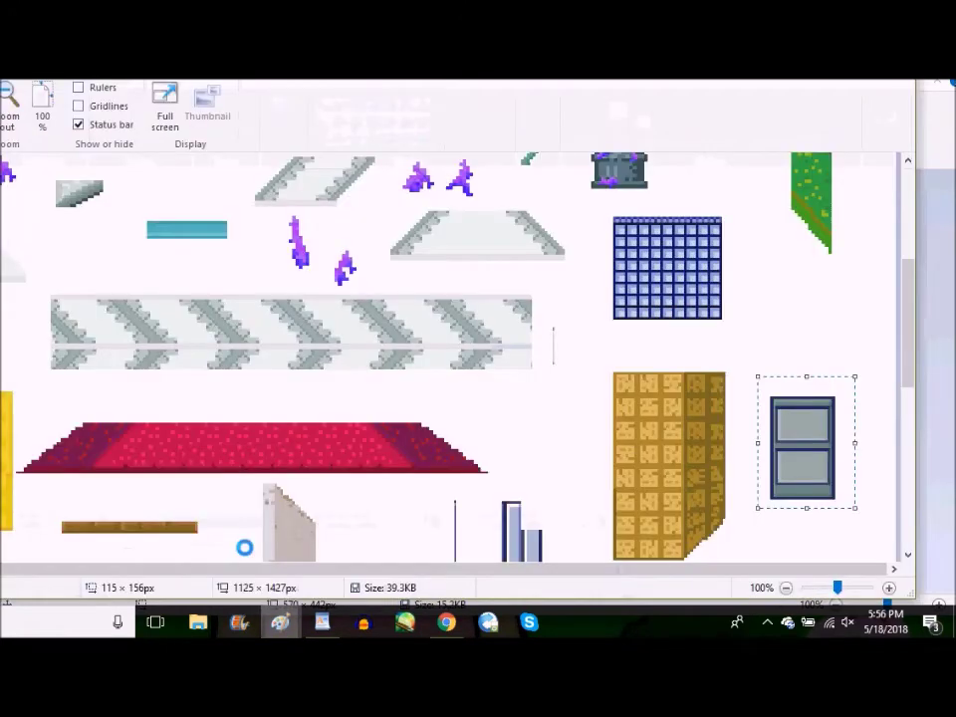
pyautogui.scroll(5, 325, 454)
pyautogui.moveTo(287, 570); pyautogui.dragTo(278, 571)
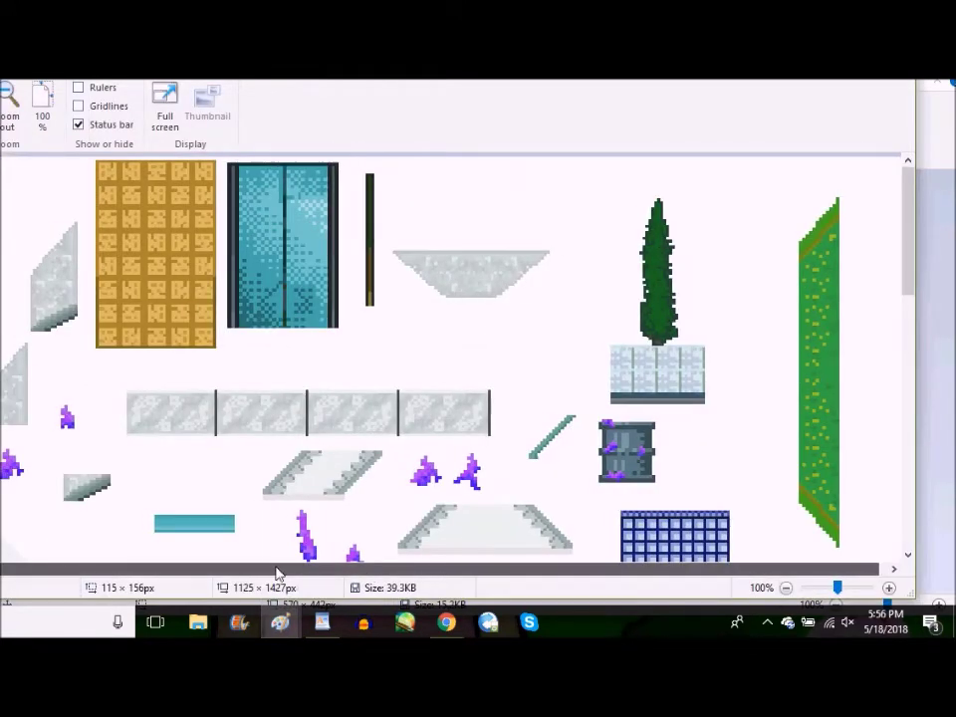
pyautogui.scroll(-7, 525, 296)
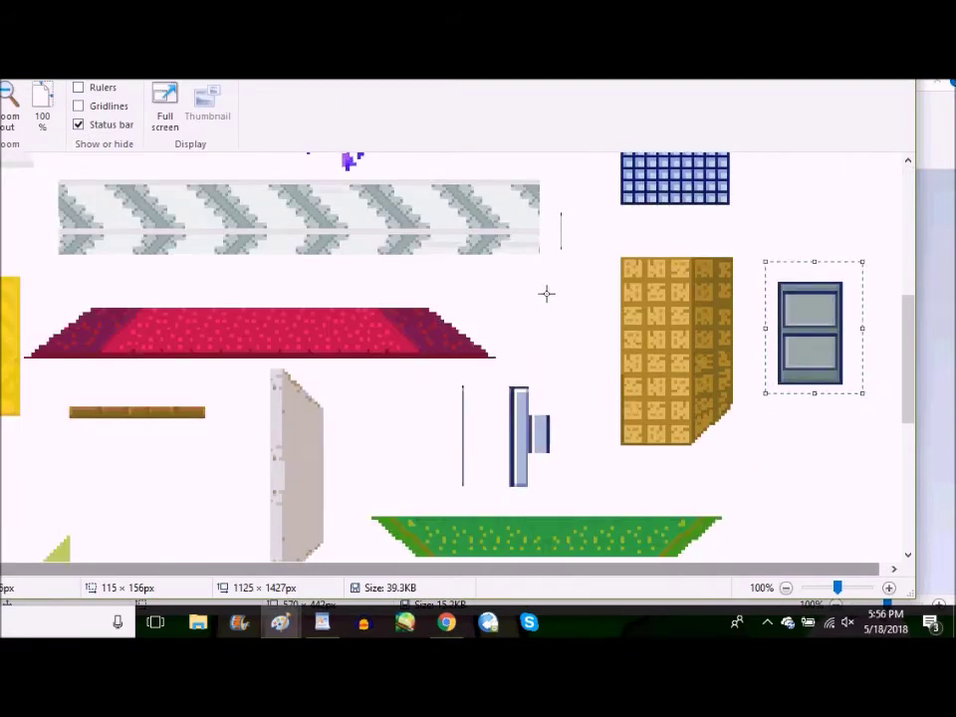
pyautogui.scroll(-7, 513, 333)
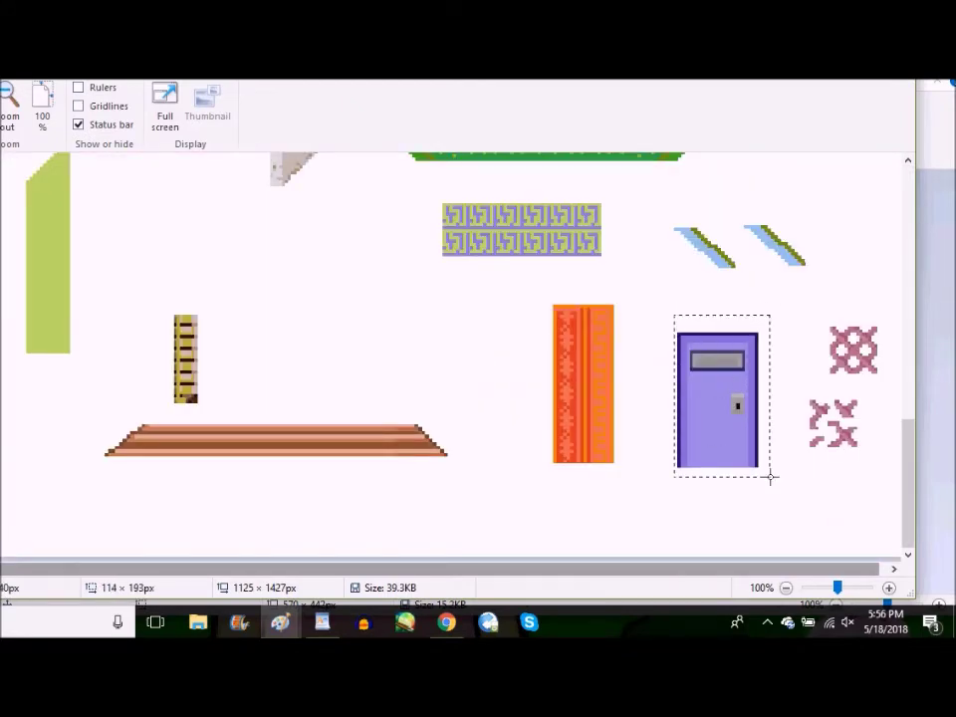
# - Try the purple door in the wall panel beside the elevator in jolt_tower_back8, and delete it again
pyautogui.moveTo(280, 624)
pyautogui.click(406, 580)
pyautogui.hotkey('ctrl', 'v')
pyautogui.moveTo(60, 275); pyautogui.dragTo(449, 385)
pyautogui.press('Delete')
# - Paste a duplicate of the purple door into the empty area above the striped floor piece in jolt_tower_work
pyautogui.moveTo(284, 622)
pyautogui.click(225, 582)
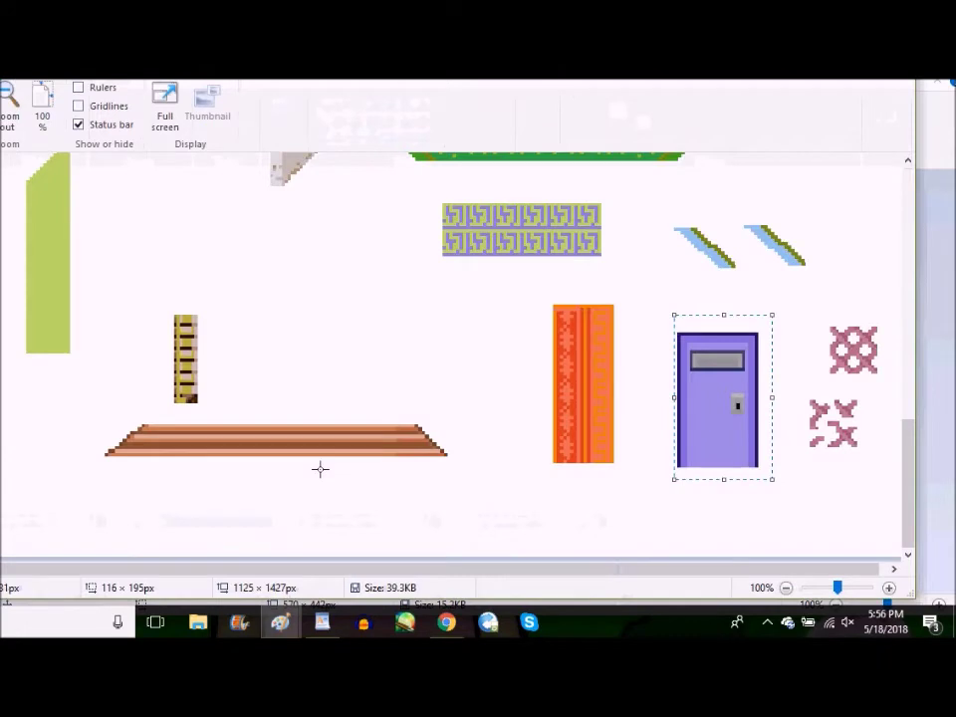
pyautogui.hotkey('ctrl', 'v')
pyautogui.moveTo(30, 239); pyautogui.dragTo(298, 309)
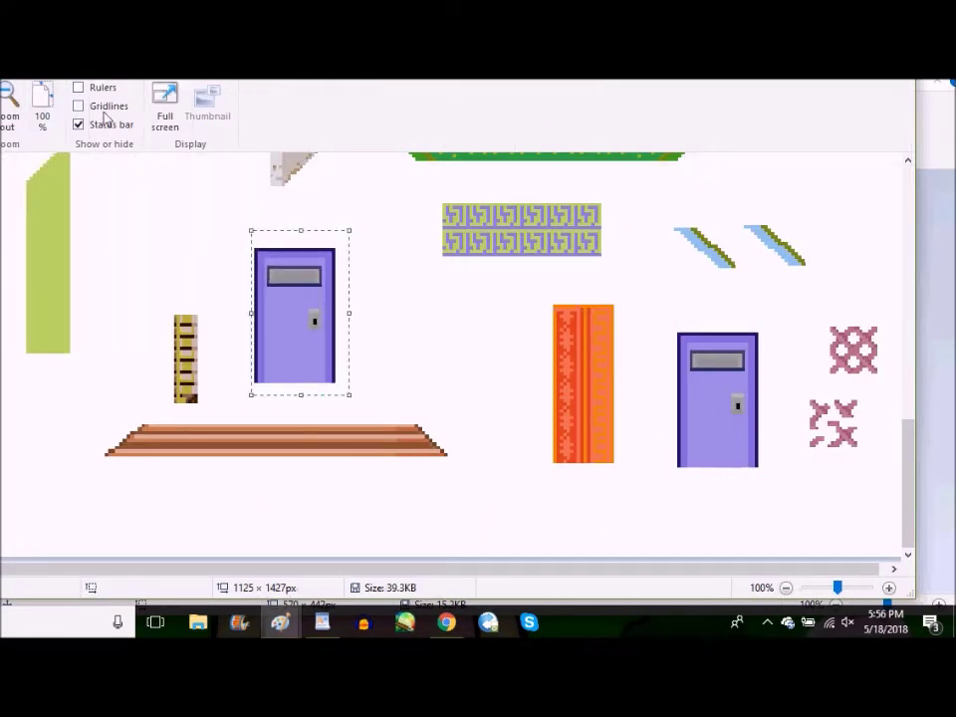
# - Mix a muted gray-green and fill the darker purple bevel of the original door beside the orange panel
pyautogui.click(36, 69)
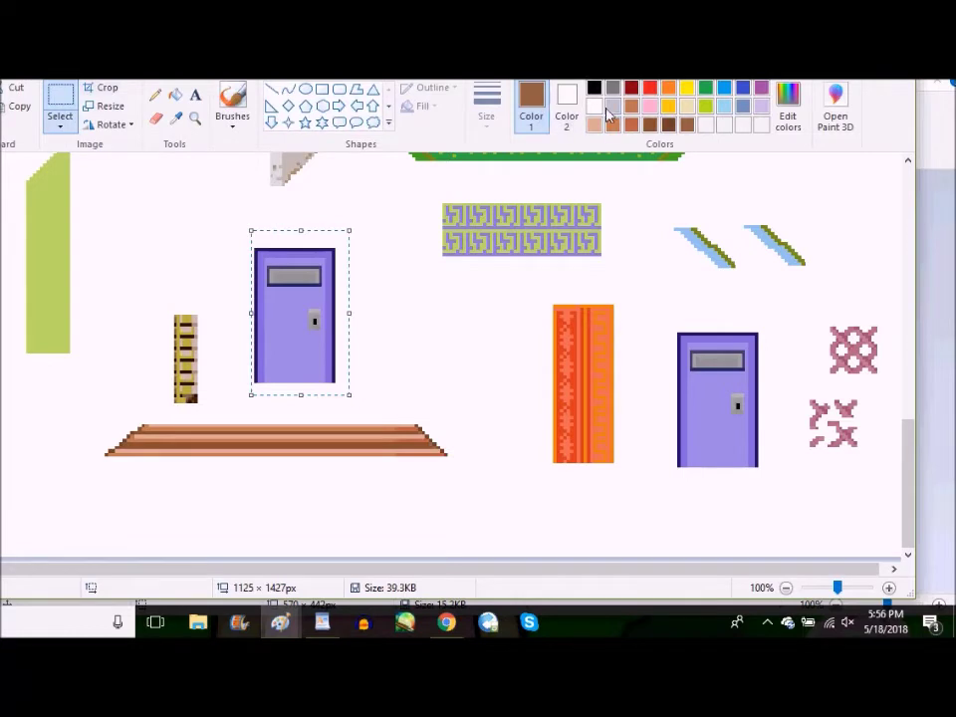
pyautogui.click(788, 106)
pyautogui.click(481, 273)
pyautogui.moveTo(611, 296); pyautogui.dragTo(611, 257)
pyautogui.click(500, 325)
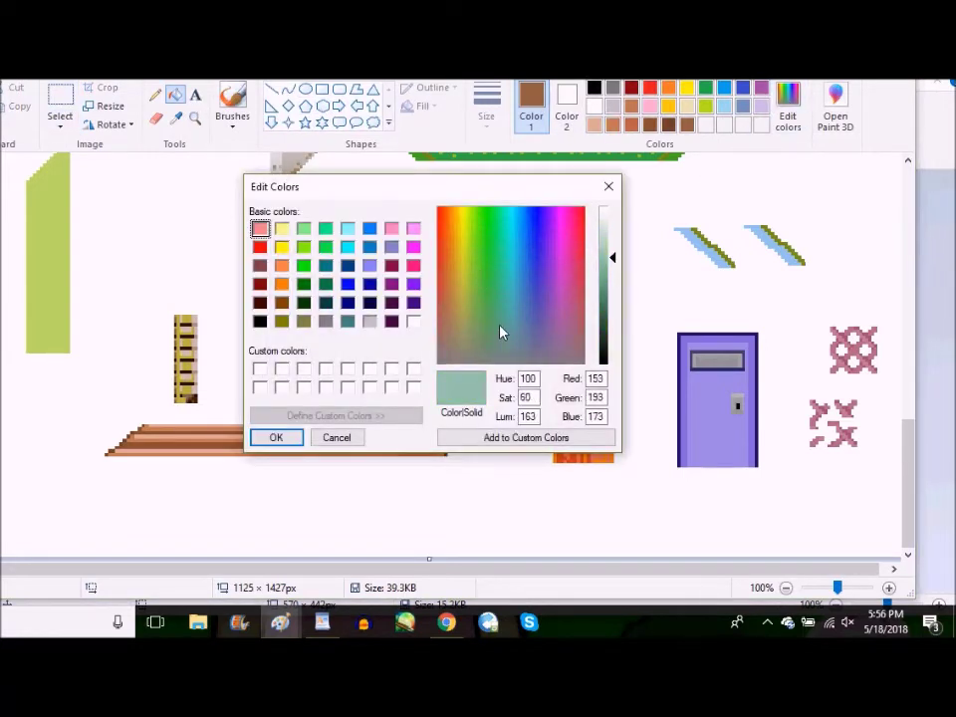
pyautogui.click(604, 272)
pyautogui.click(276, 437)
pyautogui.click(684, 337)
# - Mix a lighter shade of the gray-green and fill the door's main face
pyautogui.click(788, 107)
pyautogui.moveTo(612, 280); pyautogui.dragTo(613, 261)
pyautogui.press('Return')
pyautogui.click(717, 429)
# - Mix a near-black green with RGB 10, 16, 13 and fill the door's outer outline
pyautogui.click(787, 99)
pyautogui.click(604, 357)
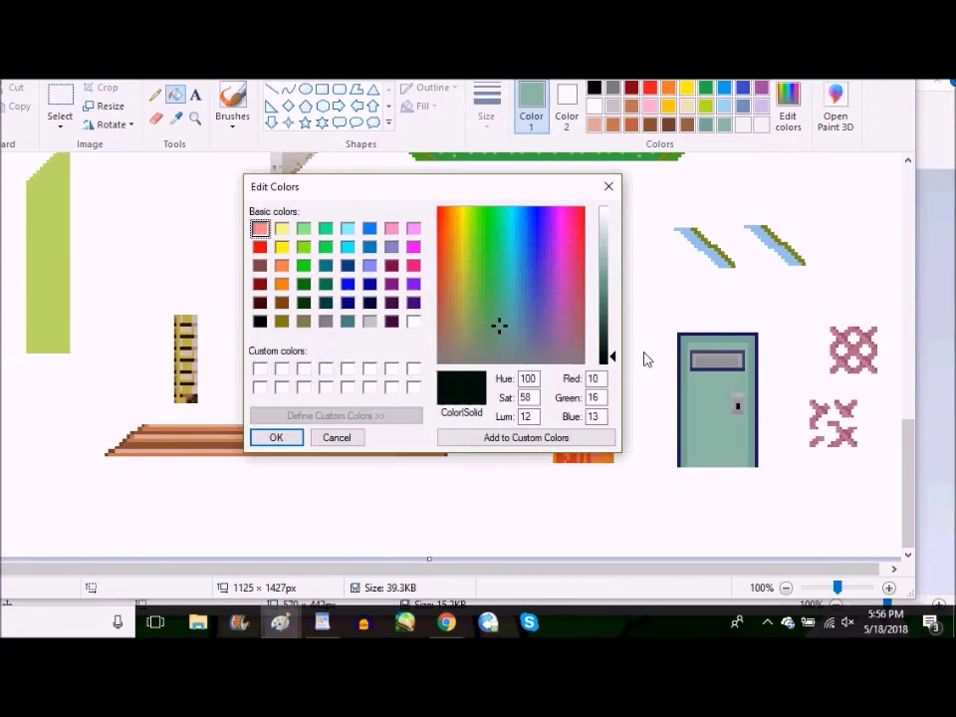
pyautogui.press('Return')
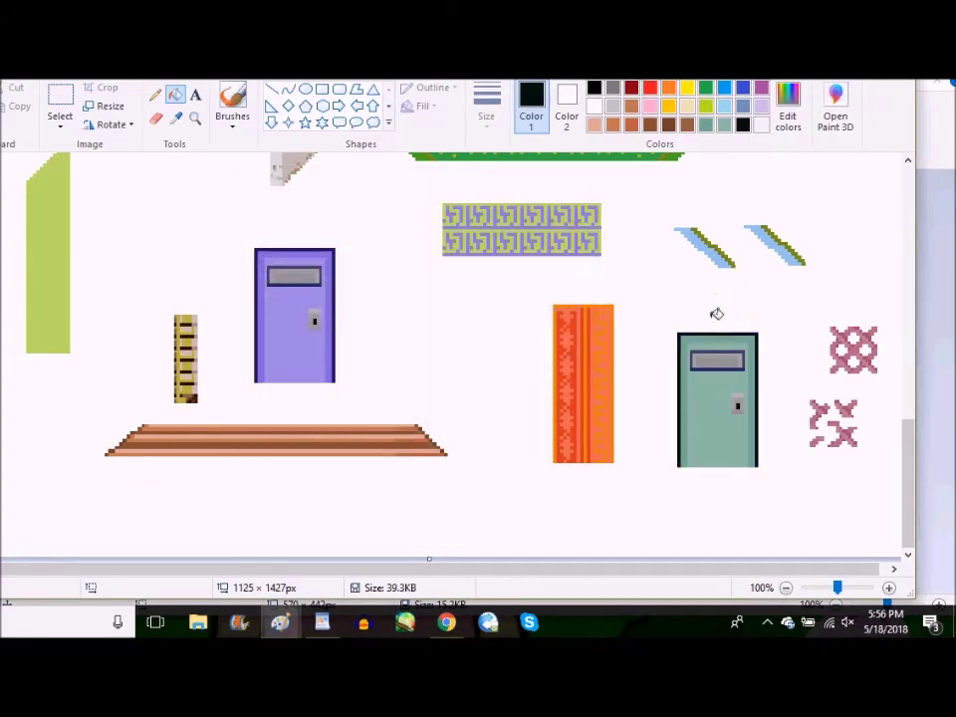
# - Mix two dark green shades and recolor the navy frame around the door's gray slot
pyautogui.click(787, 116)
pyautogui.click(608, 283)
pyautogui.click(608, 319)
pyautogui.click(280, 438)
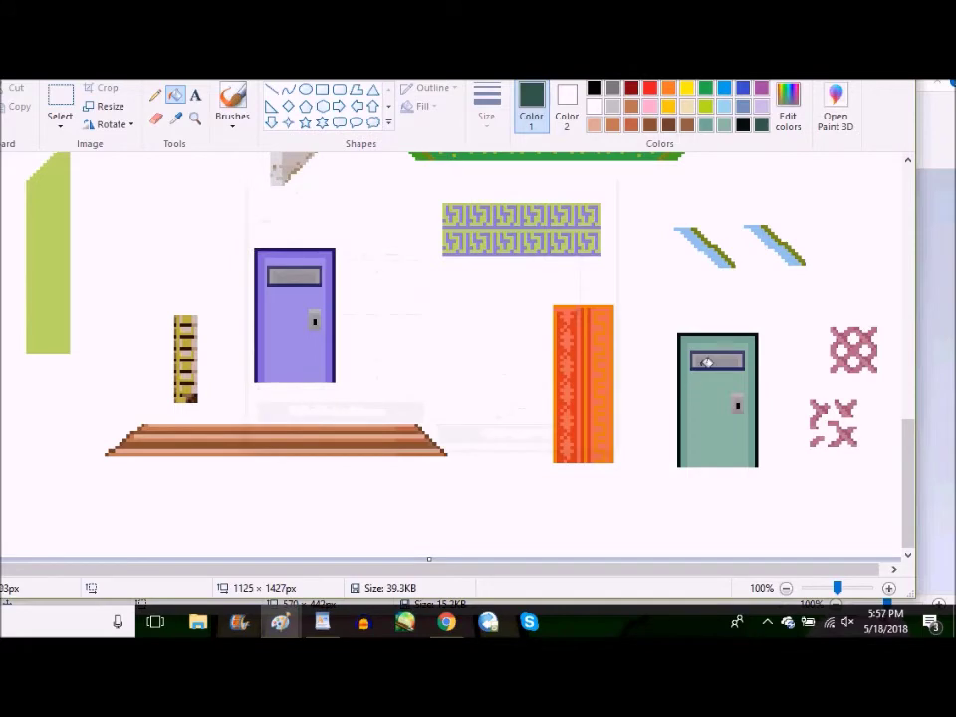
pyautogui.click(785, 118)
pyautogui.click(611, 329)
pyautogui.press('Return')
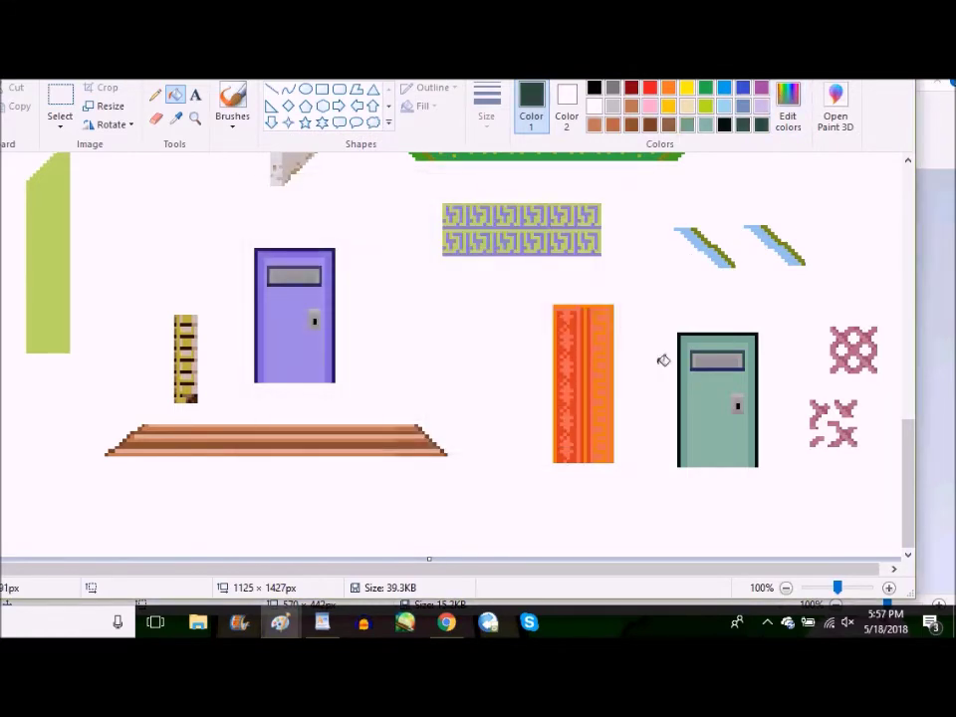
# - Copy the recolored green door into jolt_tower_back8 and stand it on the floor in the wall panel beyond the elevator
pyautogui.click(60, 99)
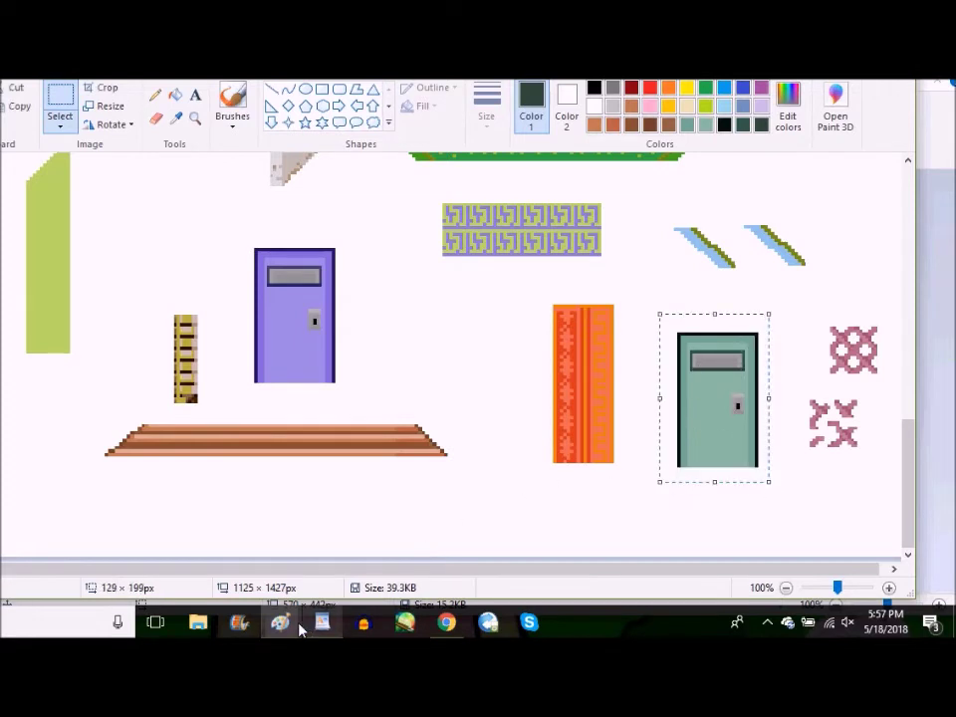
pyautogui.click(281, 624)
pyautogui.click(370, 578)
pyautogui.hotkey('ctrl', 'v')
pyautogui.moveTo(99, 294); pyautogui.dragTo(448, 400)
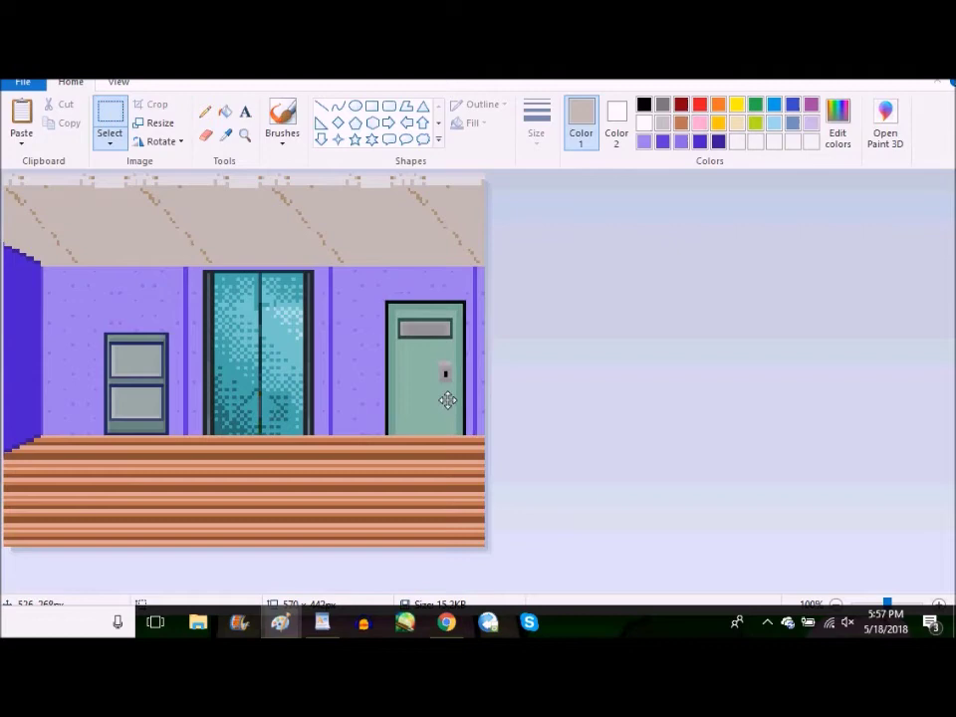
pyautogui.click(598, 401)
# - Save the picture as a new file named jolt_tower_back9, accepting the loss of transparency
pyautogui.click(22, 84)
pyautogui.click(43, 231)
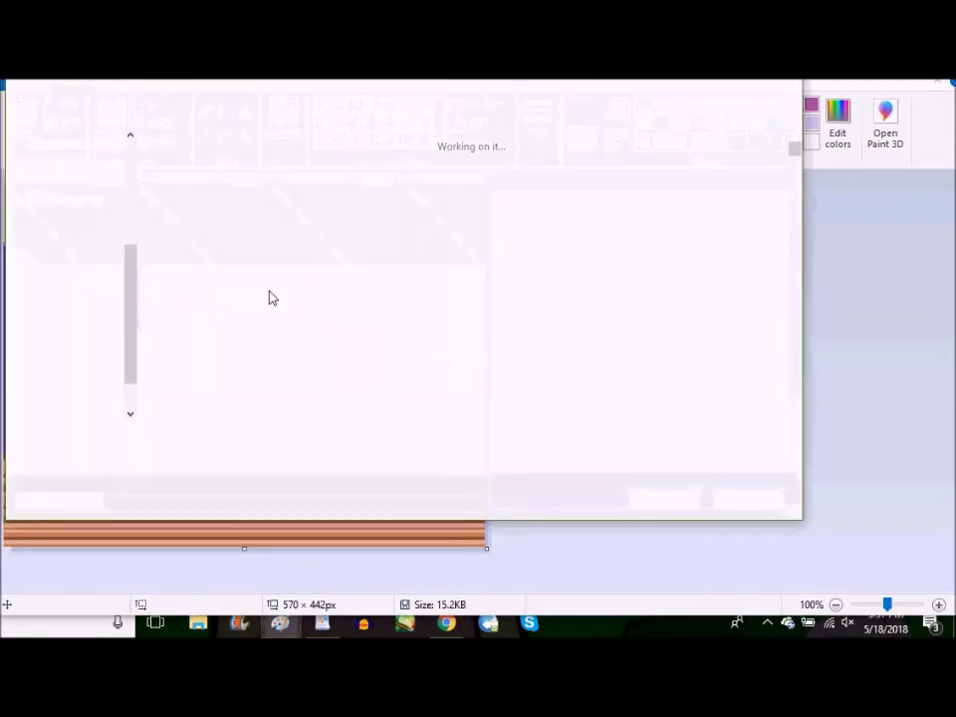
pyautogui.press('End')
pyautogui.press('BackSpace')
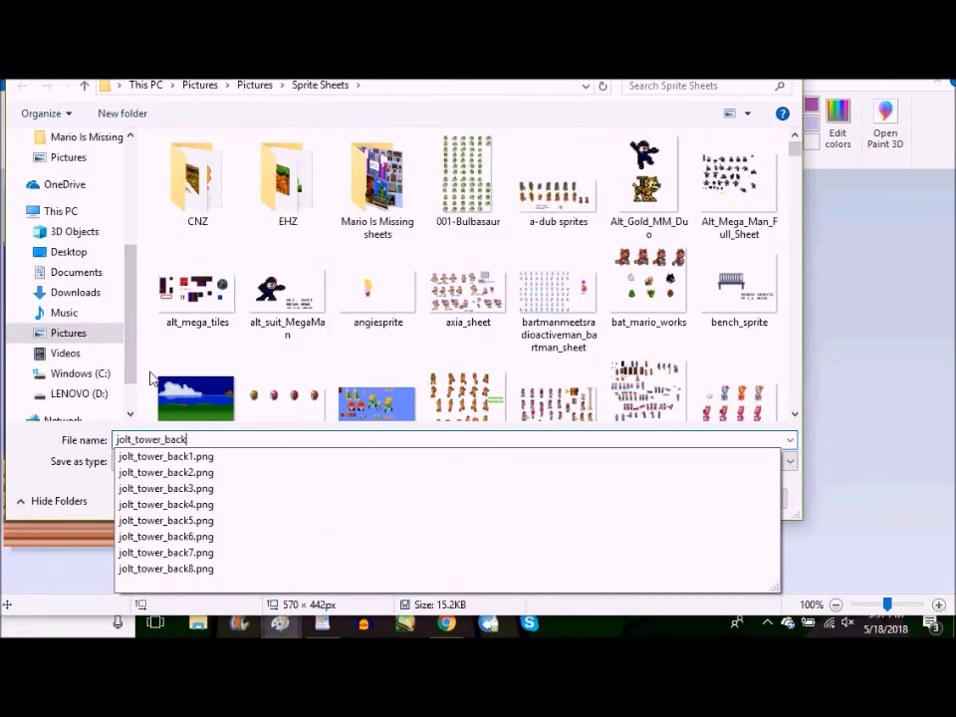
pyautogui.write('9')
pyautogui.press('Return')
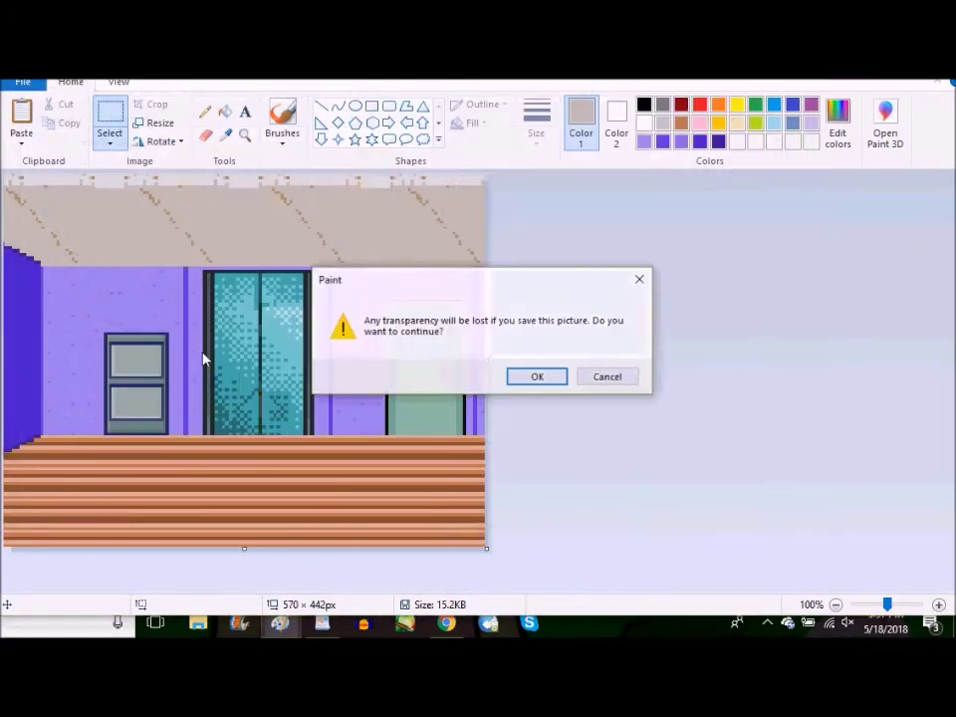
pyautogui.click(537, 379)
# - Try shifting the whole picture left so only a narrow strip with the green door's edge remains on the canvas
pyautogui.hotkey('ctrl', 'a')
pyautogui.moveTo(359, 379); pyautogui.dragTo(0, 386)
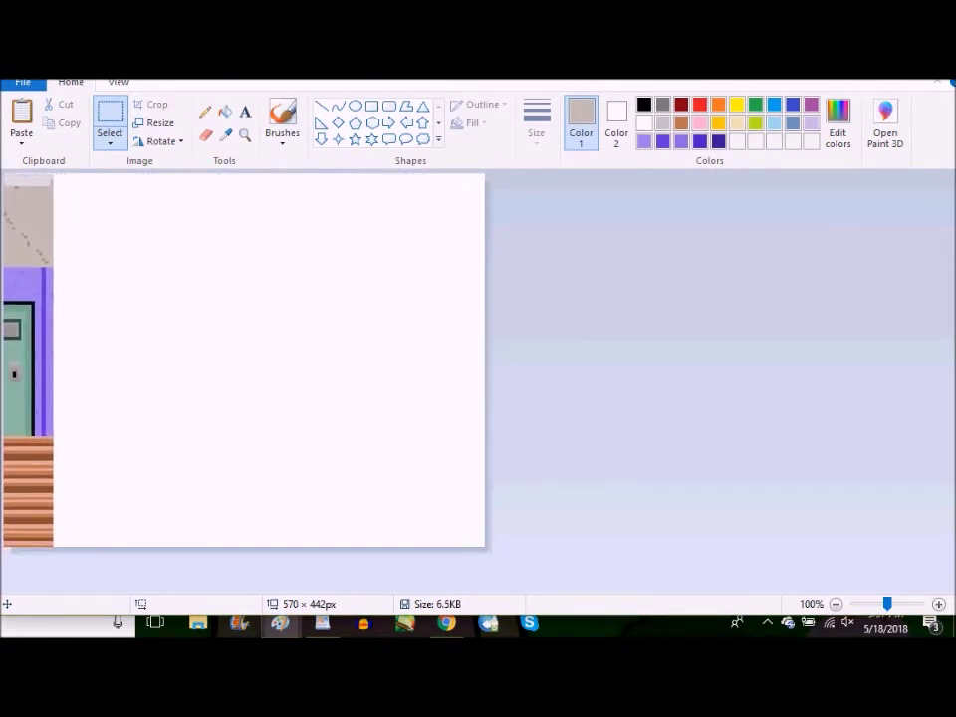
pyautogui.click(40, 433)
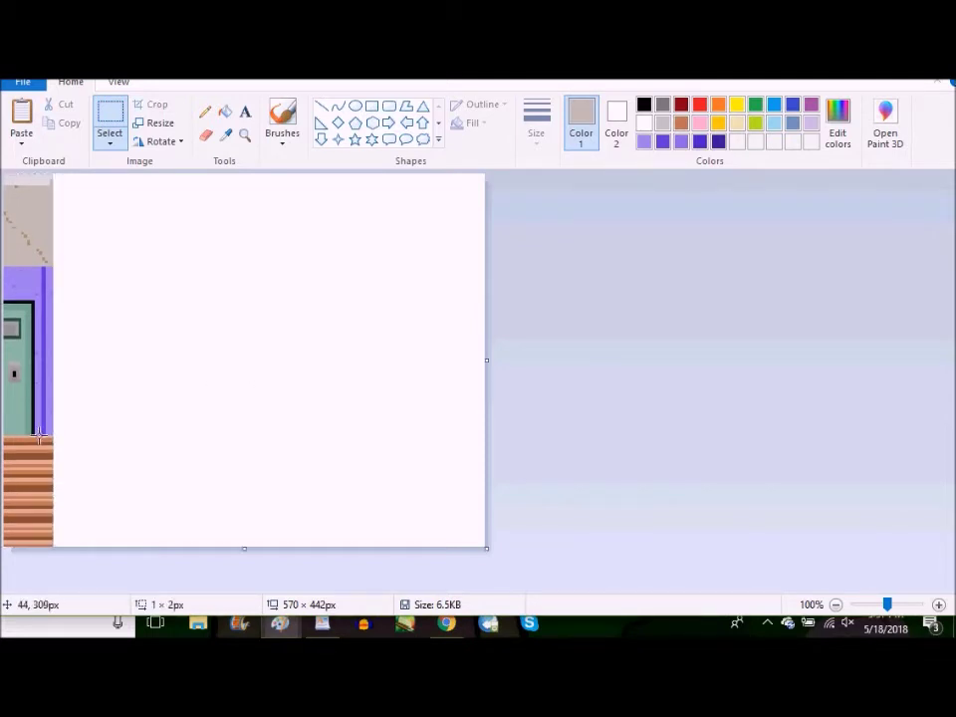
pyautogui.moveTo(35, 432)
pyautogui.mouseDown()
pyautogui.moveTo(118, 504)
pyautogui.moveTo(45, 440)
pyautogui.mouseUp()
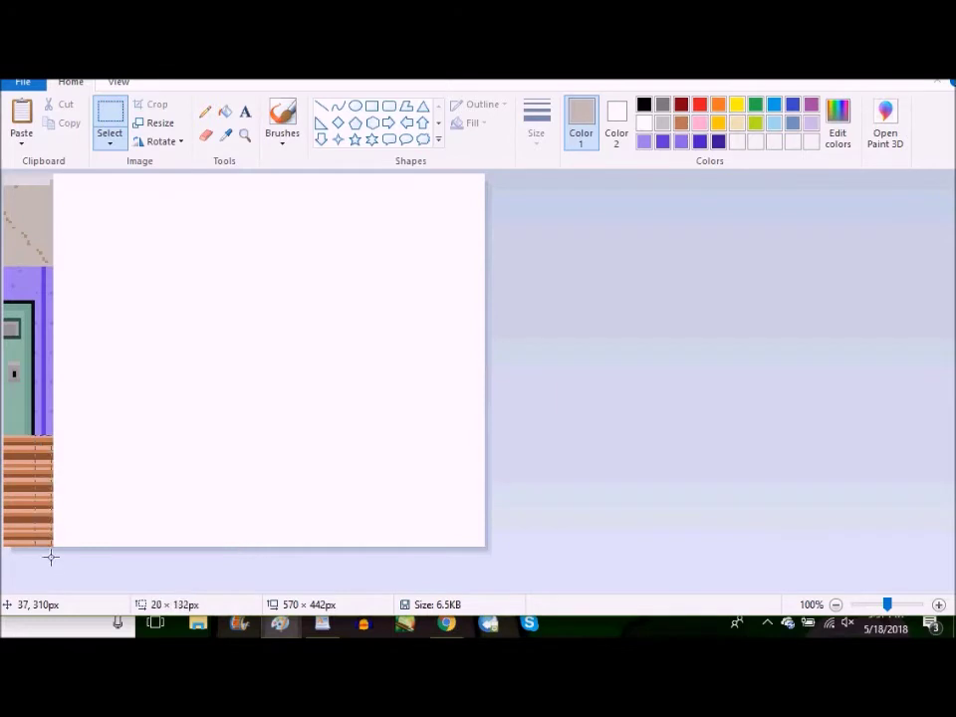
# - Undo the shift and the added fixtures, and copy the bare purple wall section between ceiling and floor
pyautogui.hotkey('ctrl', 'z')
pyautogui.hotkey('ctrl', 'z')
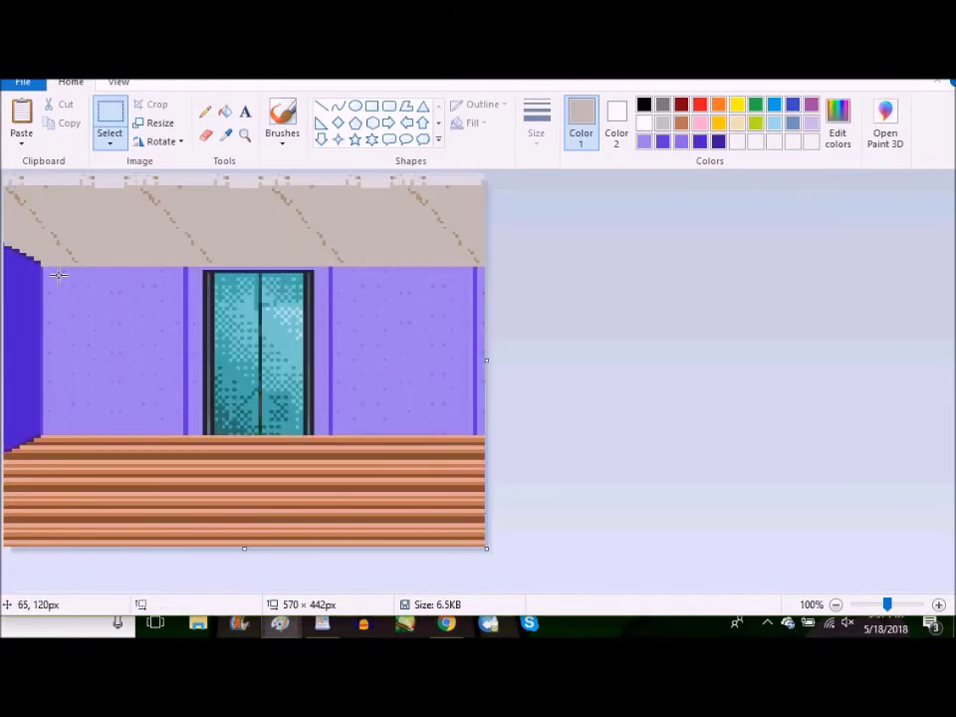
pyautogui.hotkey('ctrl', 'z')
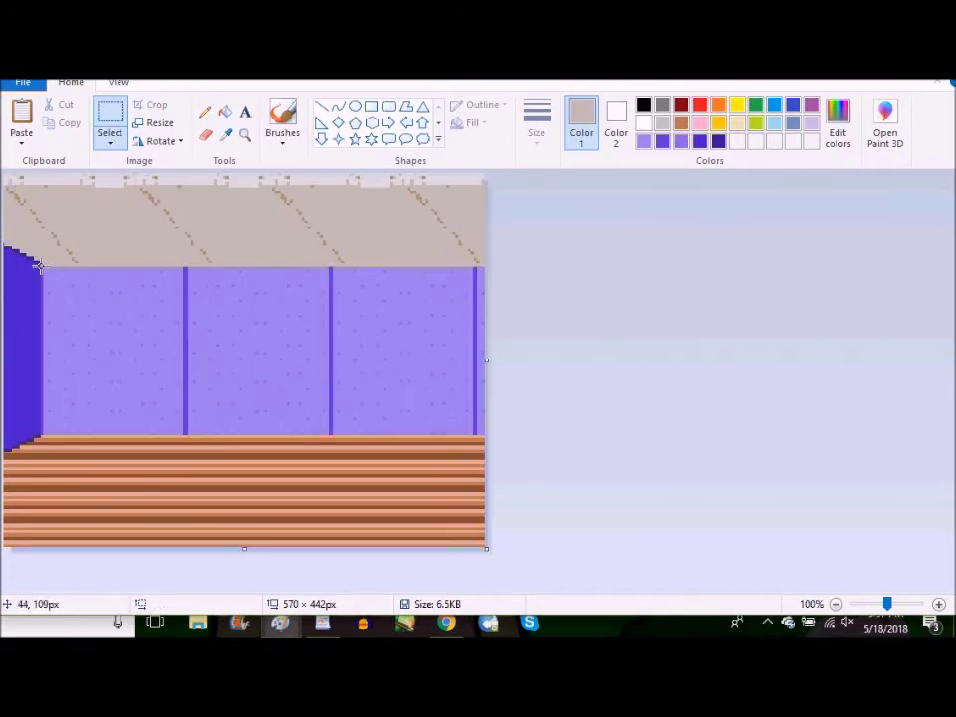
pyautogui.moveTo(505, 434); pyautogui.dragTo(506, 436)
pyautogui.click(495, 441)
# - Redo the fixtures and slide the whole picture left, leaving only a narrow strip with the green door's edge
pyautogui.hotkey('ctrl', 'y')
pyautogui.hotkey('ctrl', 'y')
pyautogui.hotkey('ctrl', 'y')
pyautogui.hotkey('ctrl', 'a')
pyautogui.moveTo(418, 338); pyautogui.dragTo(0, 339)
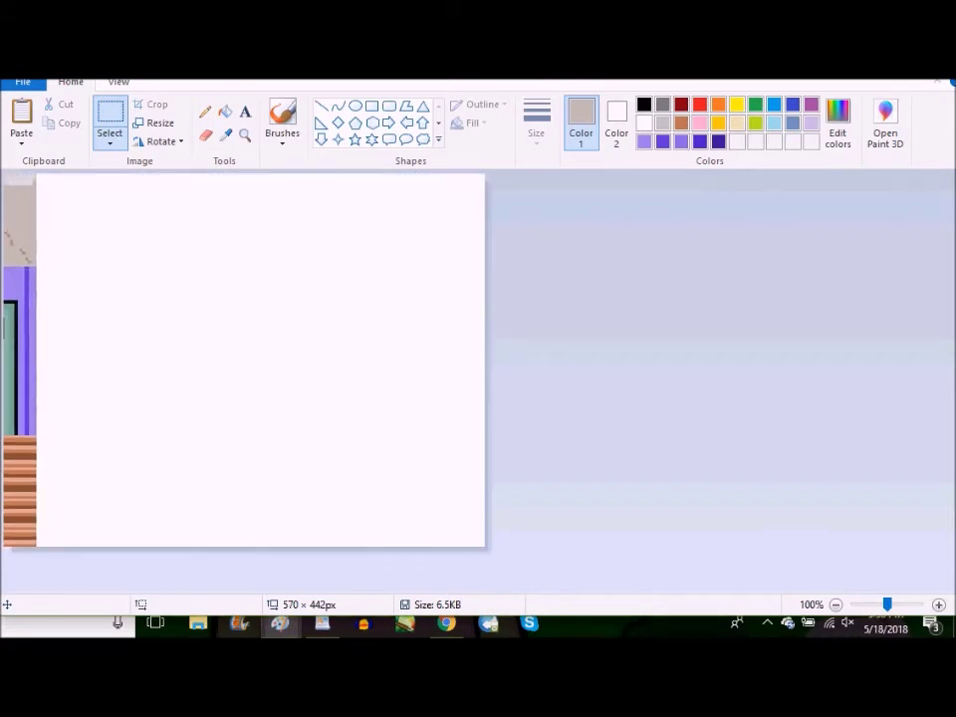
# - Paste the purple wall section in line with the remaining strip and add another copy to fill the wall to the canvas edge
pyautogui.hotkey('ctrl', 'v')
pyautogui.moveTo(126, 313); pyautogui.dragTo(149, 401)
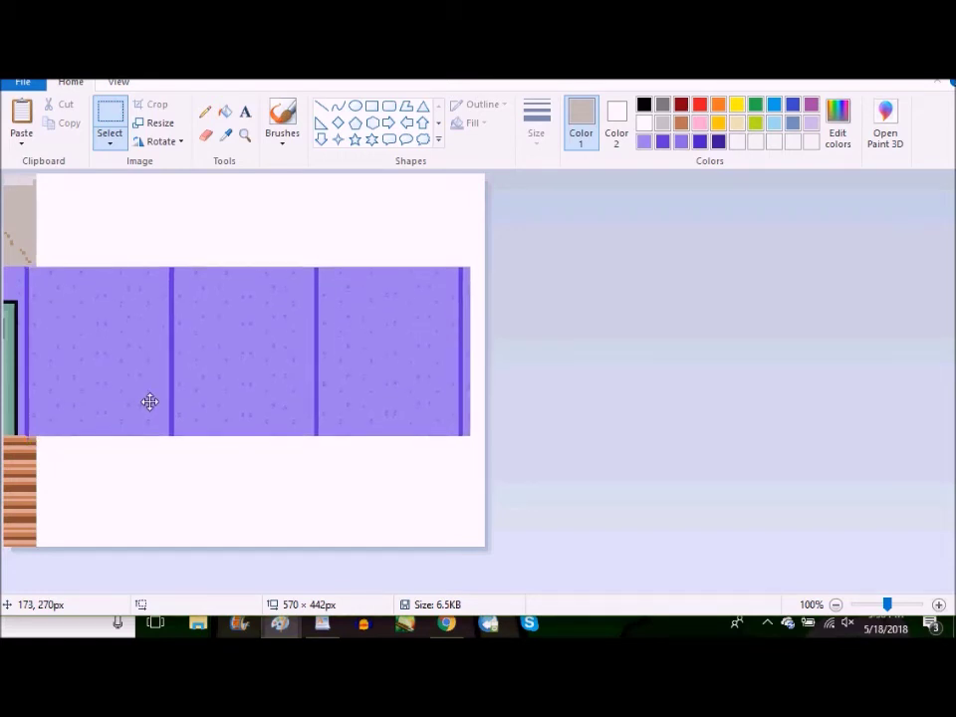
pyautogui.press('Delete')
pyautogui.hotkey('ctrl', 'z')
pyautogui.hotkey('ctrl', 'v')
pyautogui.moveTo(207, 312); pyautogui.dragTo(589, 367)
# - Select the remaining strip of plank floor and stretch it across the full canvas width
pyautogui.moveTo(24, 436); pyautogui.dragTo(28, 547)
pyautogui.click(70, 528)
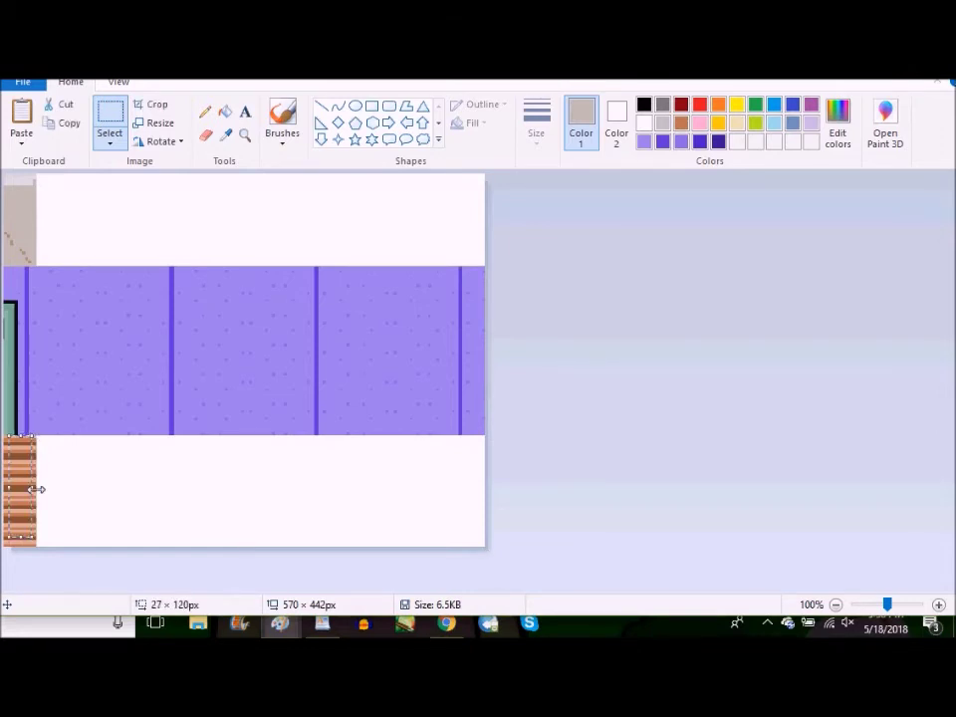
pyautogui.moveTo(35, 488); pyautogui.dragTo(596, 464)
pyautogui.click(595, 464)
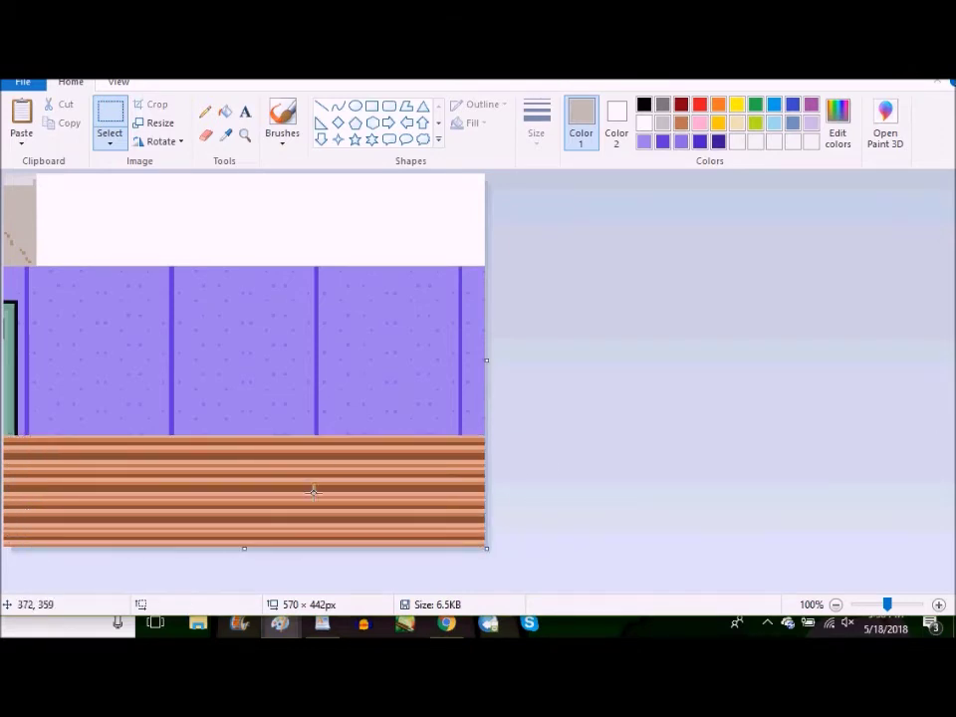
# - Copy the upper portion of the beige ceiling piece with the light edge from jolt_tower_work
pyautogui.moveTo(280, 621)
pyautogui.click(217, 570)
pyautogui.scroll(4, 355, 420)
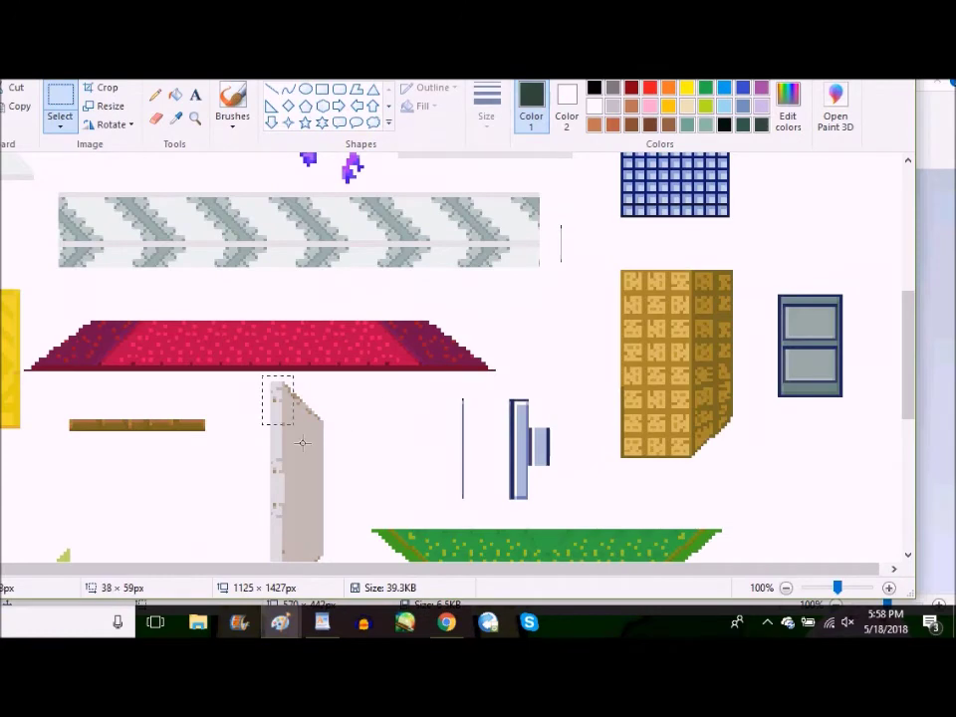
pyautogui.moveTo(303, 442); pyautogui.dragTo(338, 516)
pyautogui.hotkey('alt', 'Tab')
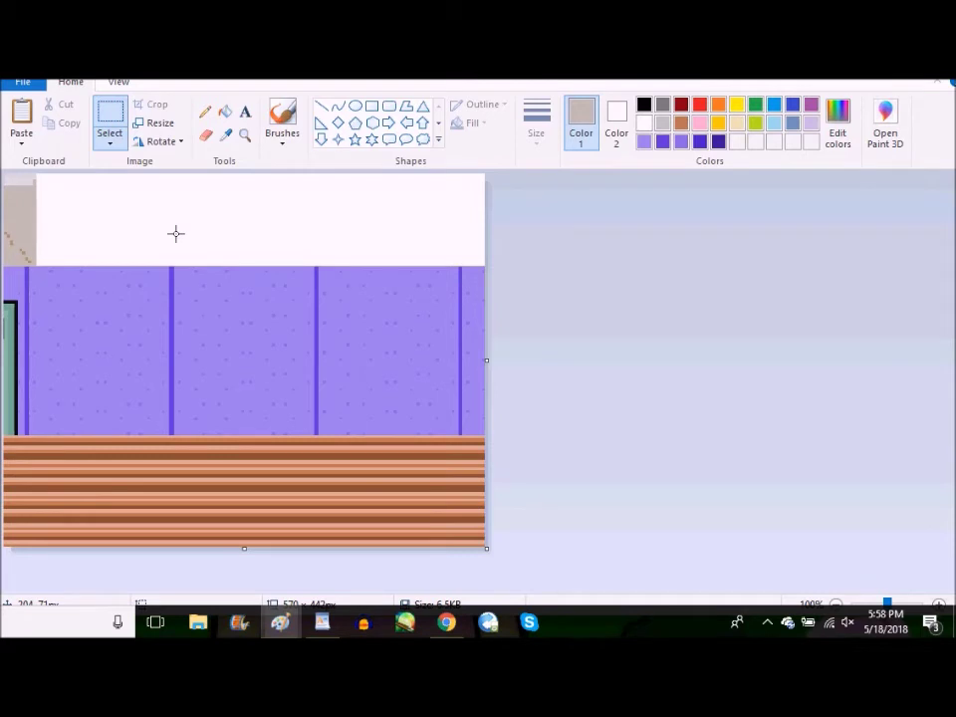
# - Paste the ceiling piece into jolt_tower_back9, rotate it 90° with its light edge up, and move it into the white ceiling area
pyautogui.hotkey('ctrl', 'v')
pyautogui.click(159, 142)
pyautogui.click(188, 179)
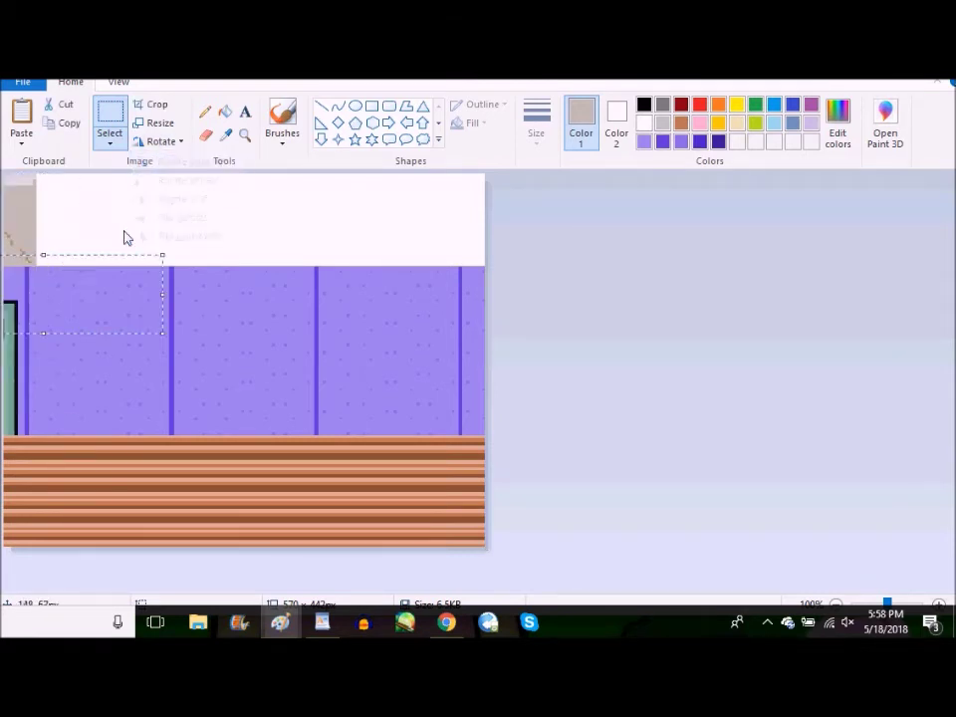
pyautogui.click(110, 143)
pyautogui.click(153, 295)
pyautogui.moveTo(177, 239); pyautogui.dragTo(205, 217)
# - Toggle transparent selection and line up two more ceiling copies beside the first, reaching the canvas edge
pyautogui.click(114, 142)
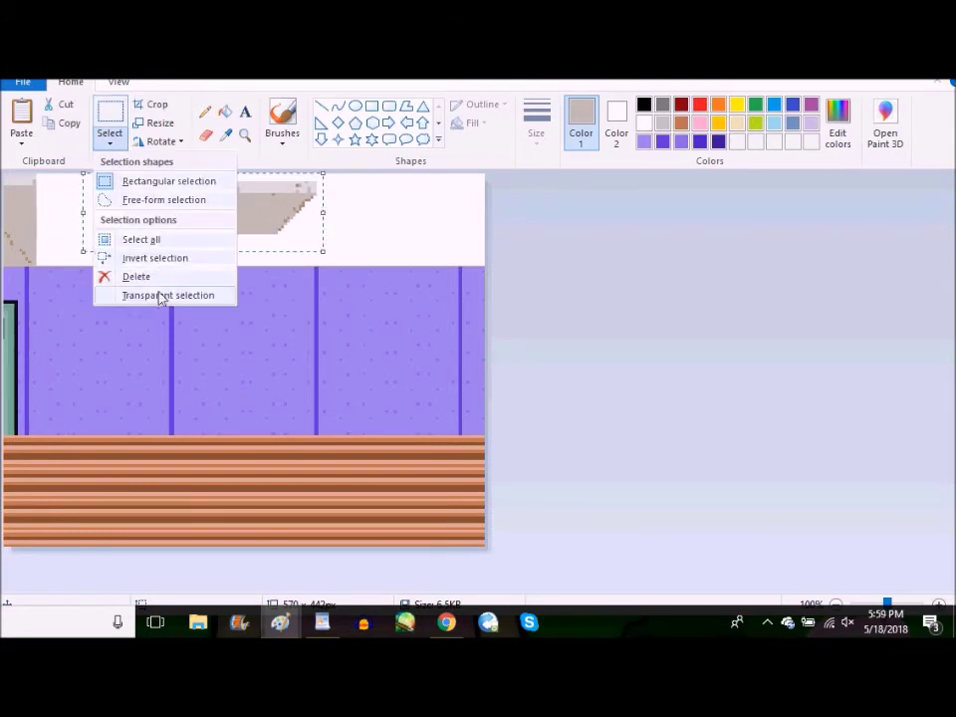
pyautogui.click(158, 280)
pyautogui.hotkey('ctrl', 'v')
pyautogui.moveTo(132, 213); pyautogui.dragTo(346, 195)
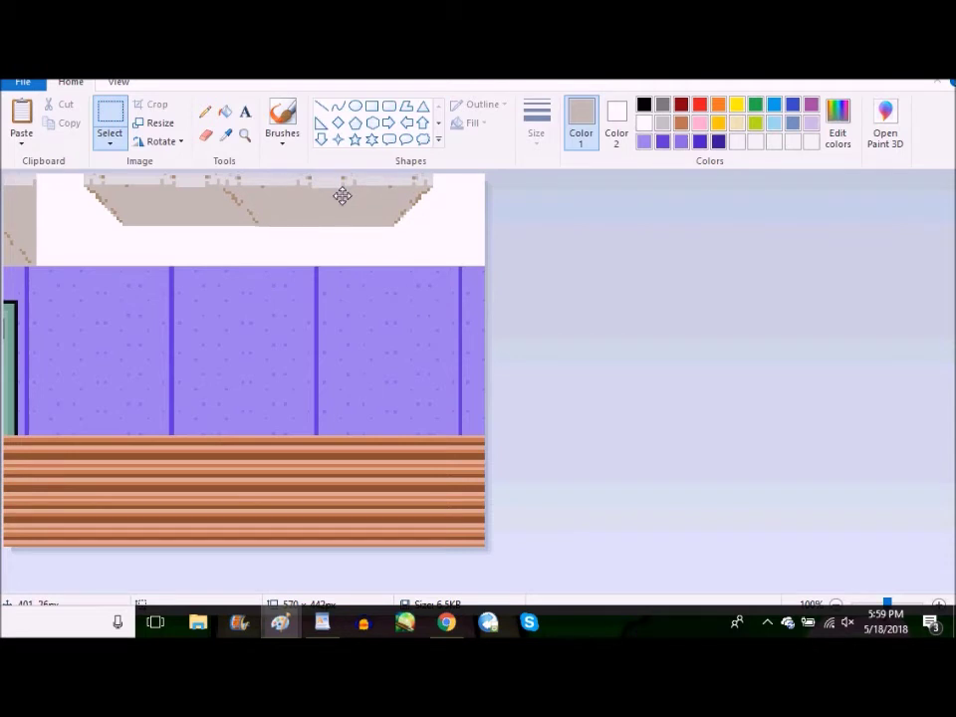
pyautogui.moveTo(343, 196); pyautogui.dragTo(493, 203)
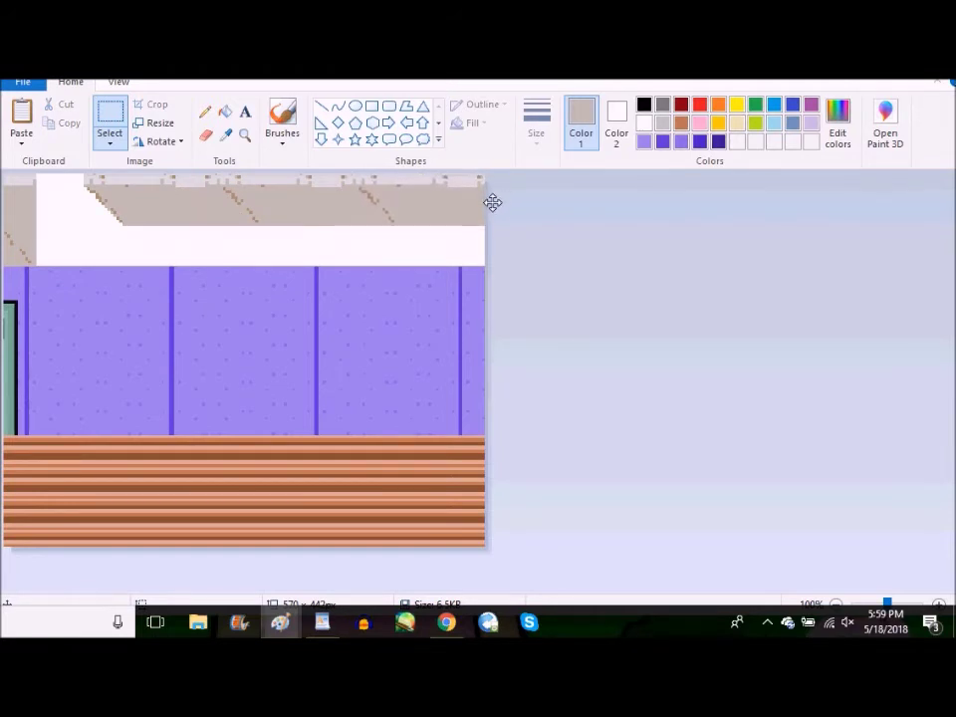
# - Extend the beige ceiling and its diagonal seams down to the top of the purple wall
pyautogui.click(444, 257)
pyautogui.moveTo(236, 235)
pyautogui.mouseDown()
pyautogui.moveTo(264, 248)
pyautogui.moveTo(278, 232)
pyautogui.moveTo(173, 235)
pyautogui.moveTo(256, 252)
pyautogui.moveTo(243, 245)
pyautogui.mouseUp()
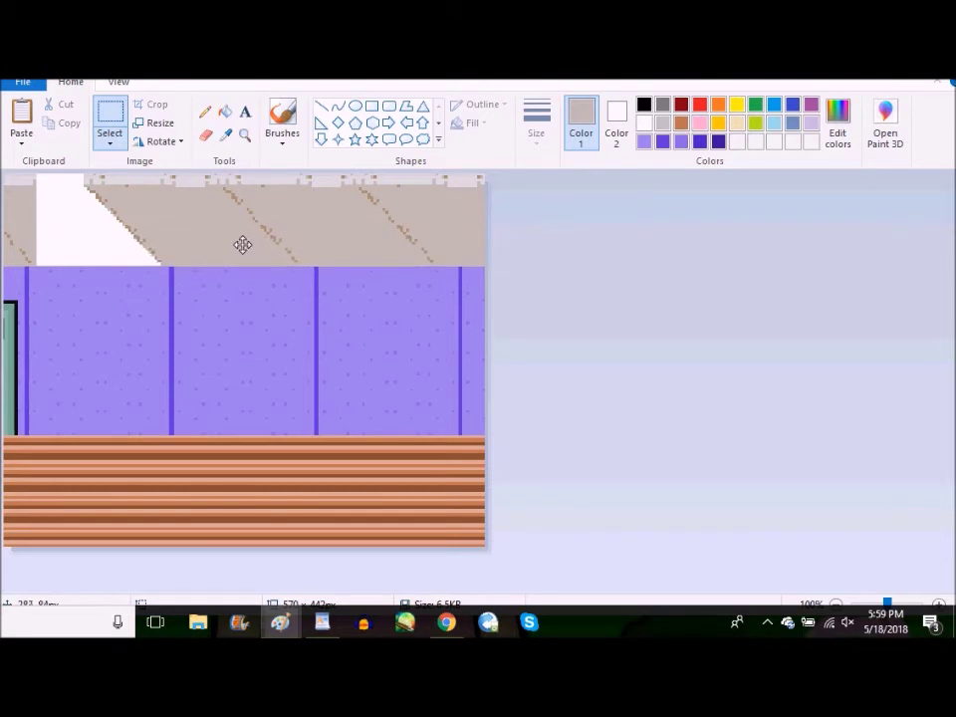
pyautogui.click(697, 329)
# - Copy a piece of the light ceiling trim across the remaining gap and fill the white area below it with beige
pyautogui.moveTo(204, 157); pyautogui.dragTo(205, 159)
pyautogui.moveTo(266, 190); pyautogui.dragTo(344, 172)
pyautogui.hotkey('ctrl', 'c')
pyautogui.hotkey('ctrl', 'v')
pyautogui.press('Escape')
pyautogui.click(225, 110)
pyautogui.click(86, 220)
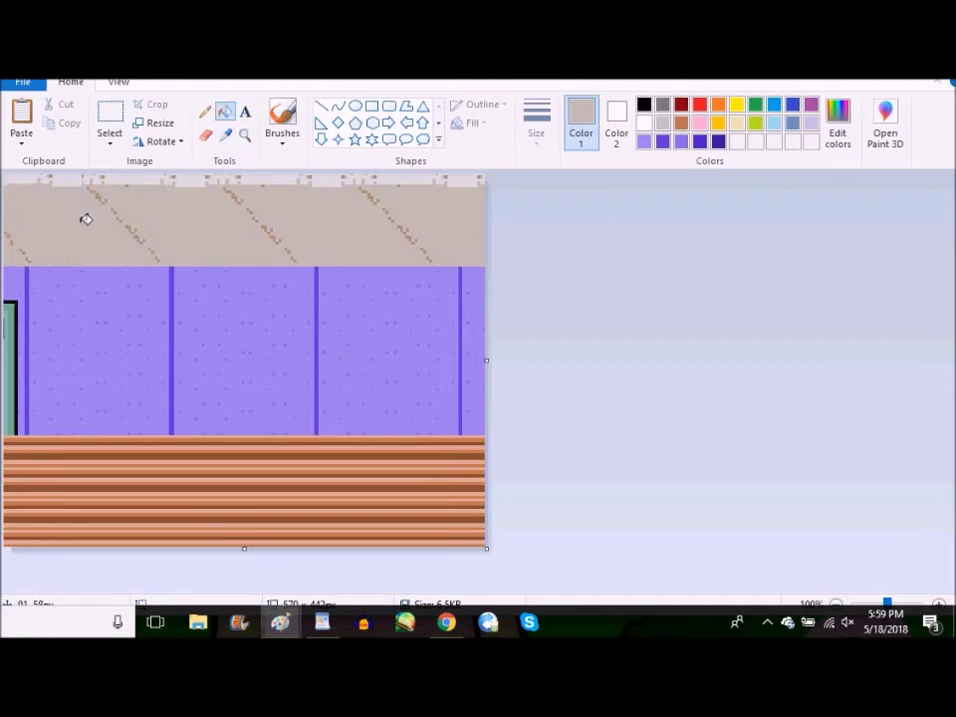
# - Copy the potted tree from jolt_tower_work into jolt_tower_back9 and stand it against the purple wall beside the existing door
pyautogui.moveTo(280, 623)
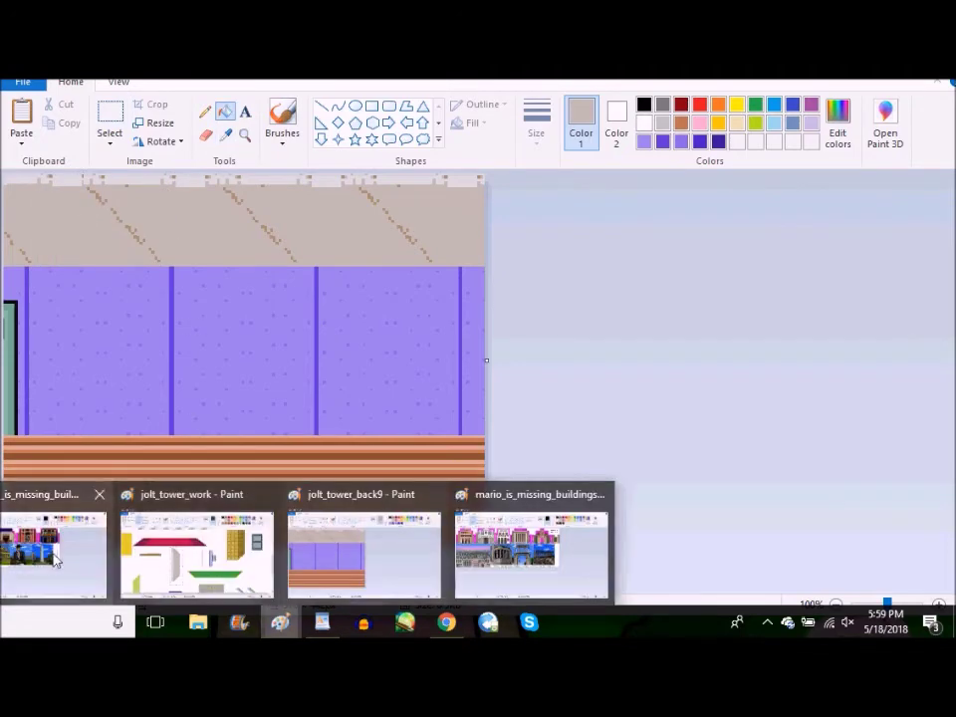
pyautogui.click(189, 558)
pyautogui.scroll(-10, 318, 426)
pyautogui.moveTo(598, 185); pyautogui.dragTo(717, 400)
pyautogui.hotkey('ctrl', 'c')
pyautogui.moveTo(280, 622)
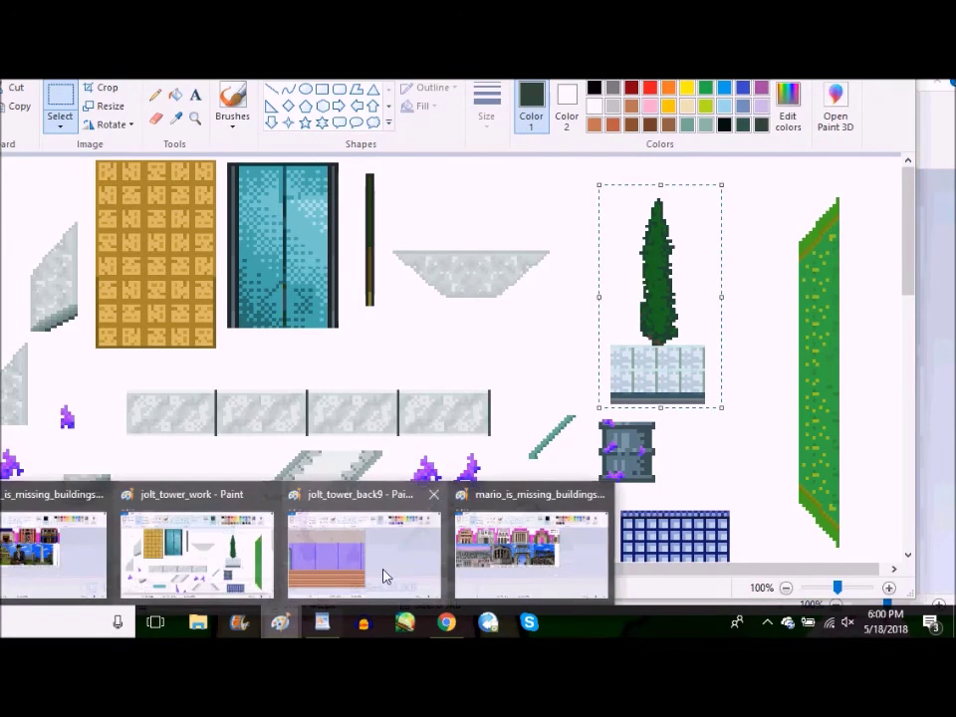
pyautogui.click(384, 571)
pyautogui.hotkey('ctrl', 'v')
pyautogui.moveTo(61, 279); pyautogui.dragTo(150, 336)
# - Copy the green door from jolt_tower_work and place two of them on the wall to the right of the potted tree
pyautogui.moveTo(279, 624)
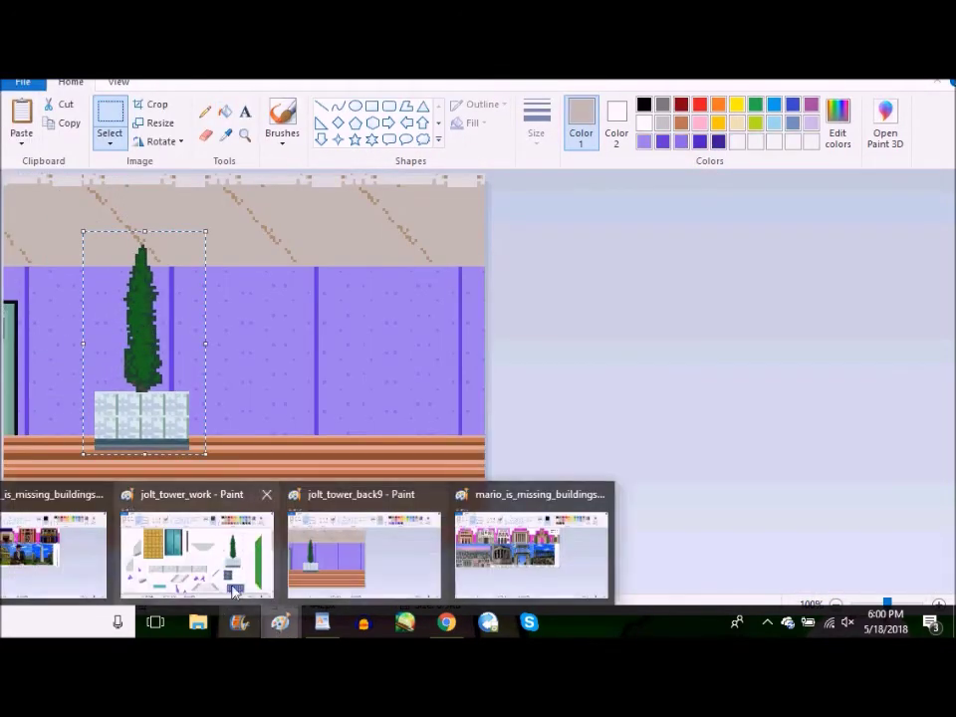
pyautogui.click(196, 548)
pyautogui.scroll(-5, 456, 412)
pyautogui.moveTo(661, 325); pyautogui.dragTo(778, 487)
pyautogui.hotkey('ctrl', 'c')
pyautogui.moveTo(280, 623)
pyautogui.click(349, 560)
pyautogui.hotkey('ctrl', 'v')
pyautogui.moveTo(52, 282); pyautogui.dragTo(265, 394)
pyautogui.hotkey('ctrl', 'v')
pyautogui.moveTo(72, 261); pyautogui.dragTo(422, 381)
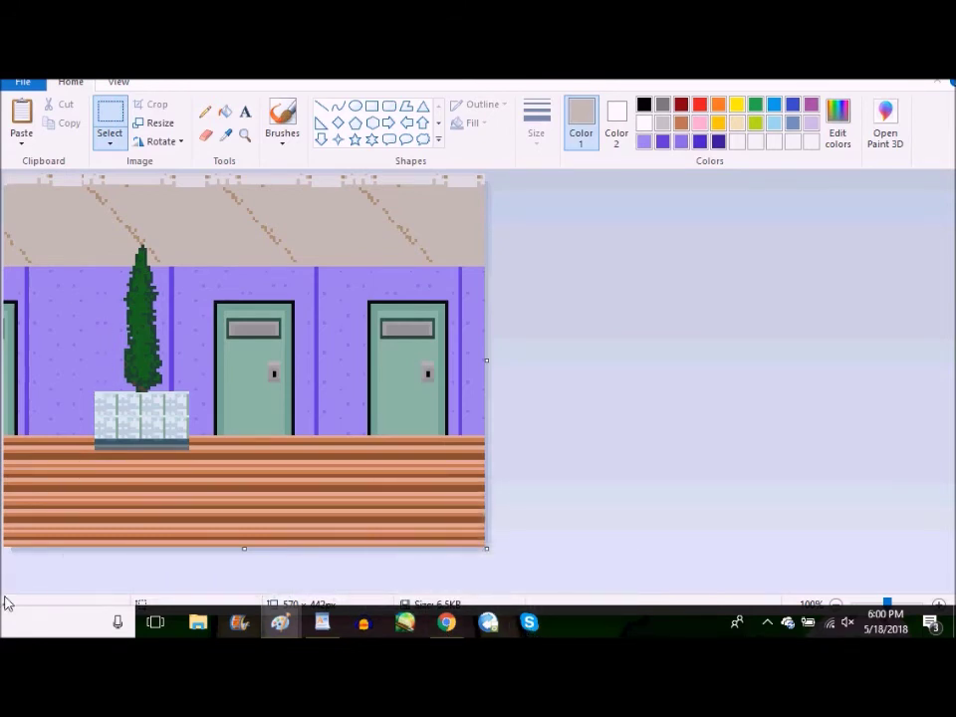
pyautogui.moveTo(478, 60); pyautogui.dragTo(421, 8)
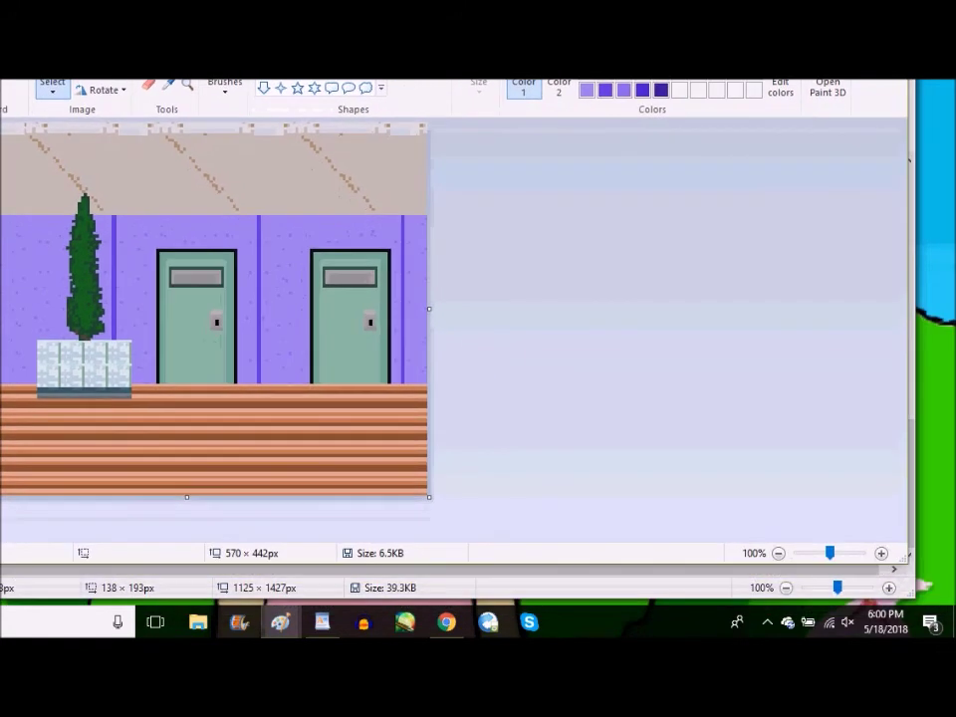
pyautogui.moveTo(737, 12)
pyautogui.mouseDown()
pyautogui.moveTo(760, 59)
pyautogui.moveTo(681, 62)
pyautogui.mouseUp()
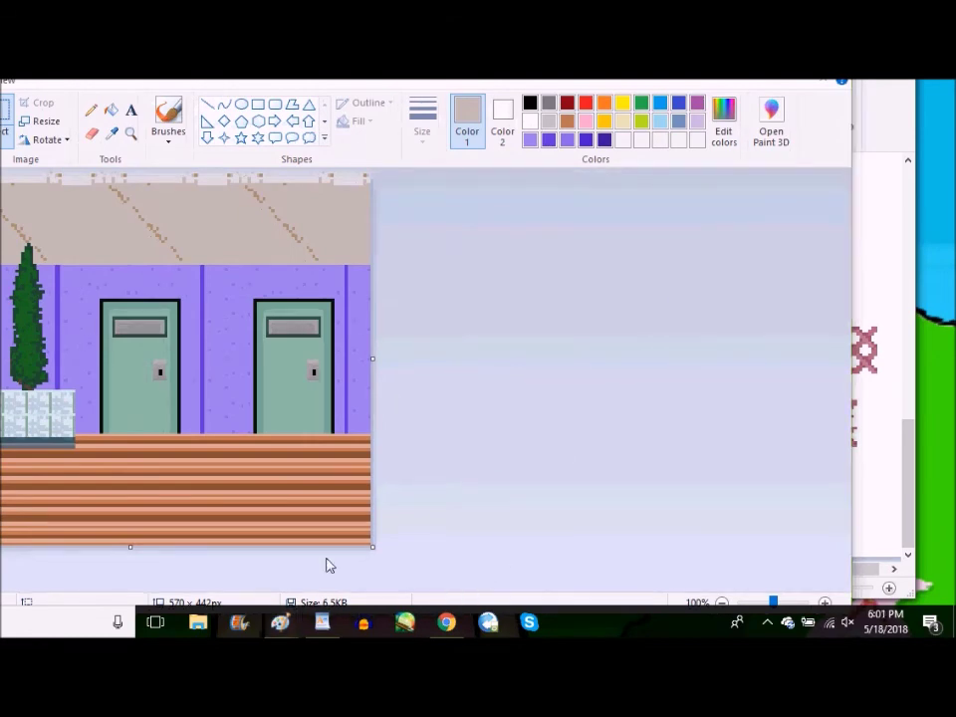
pyautogui.moveTo(280, 625)
pyautogui.click(823, 46)
pyautogui.click(867, 61)
pyautogui.moveTo(680, 64)
pyautogui.mouseDown()
pyautogui.moveTo(843, 123)
pyautogui.moveTo(819, 100)
pyautogui.mouseUp()
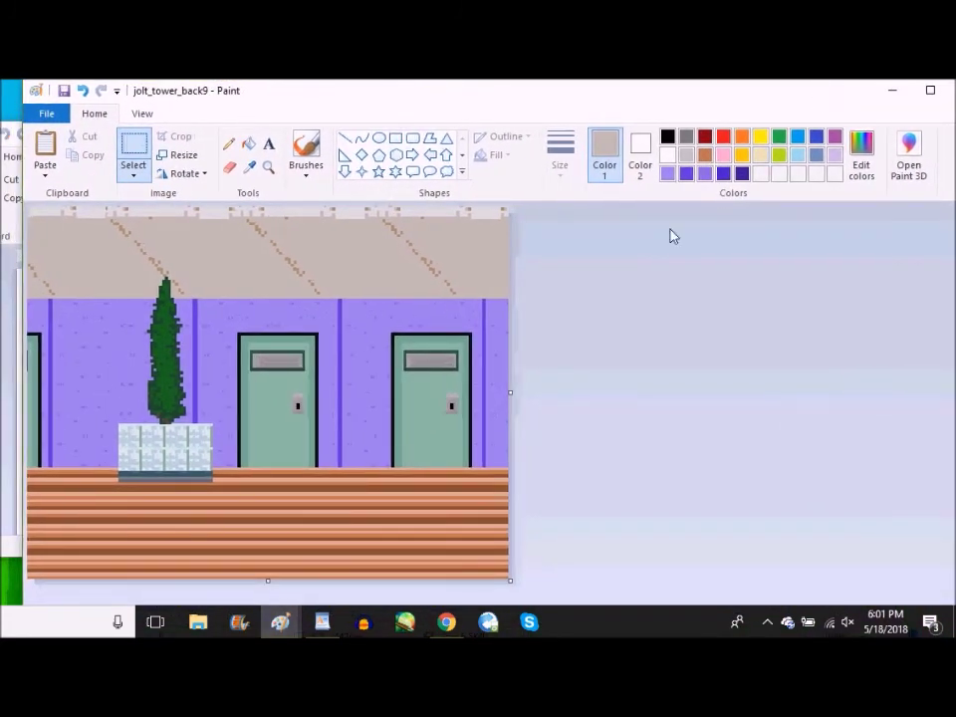
pyautogui.moveTo(627, 109); pyautogui.dragTo(624, 78)
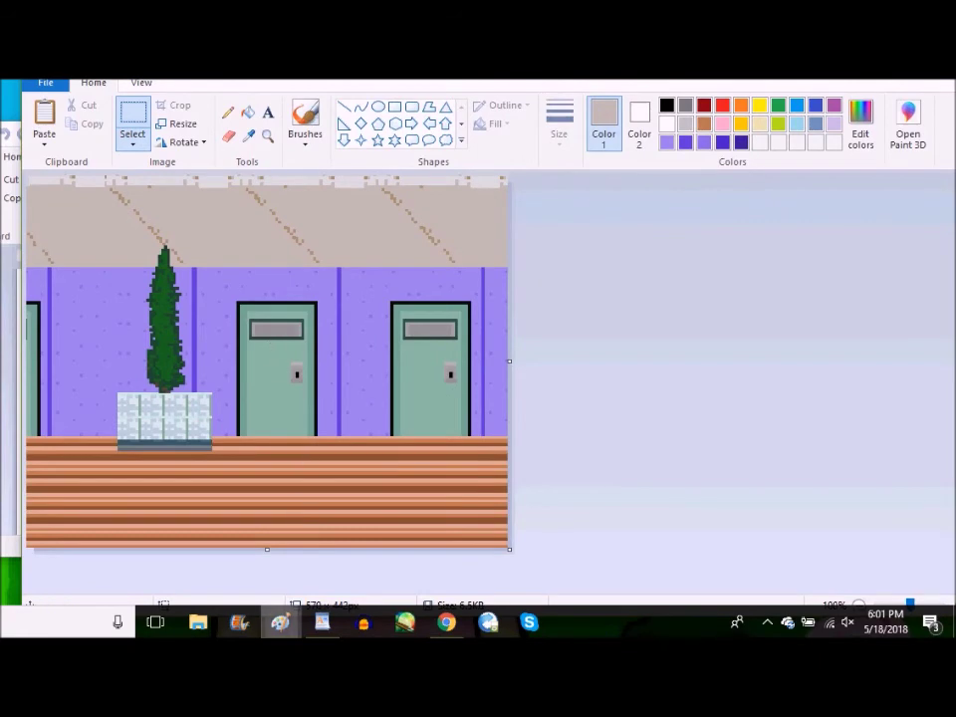
# - Copy the grey two-panel cabinet from jolt_tower_work and place it between the two green doors
pyautogui.moveTo(278, 624)
pyautogui.click(203, 554)
pyautogui.scroll(6, 361, 408)
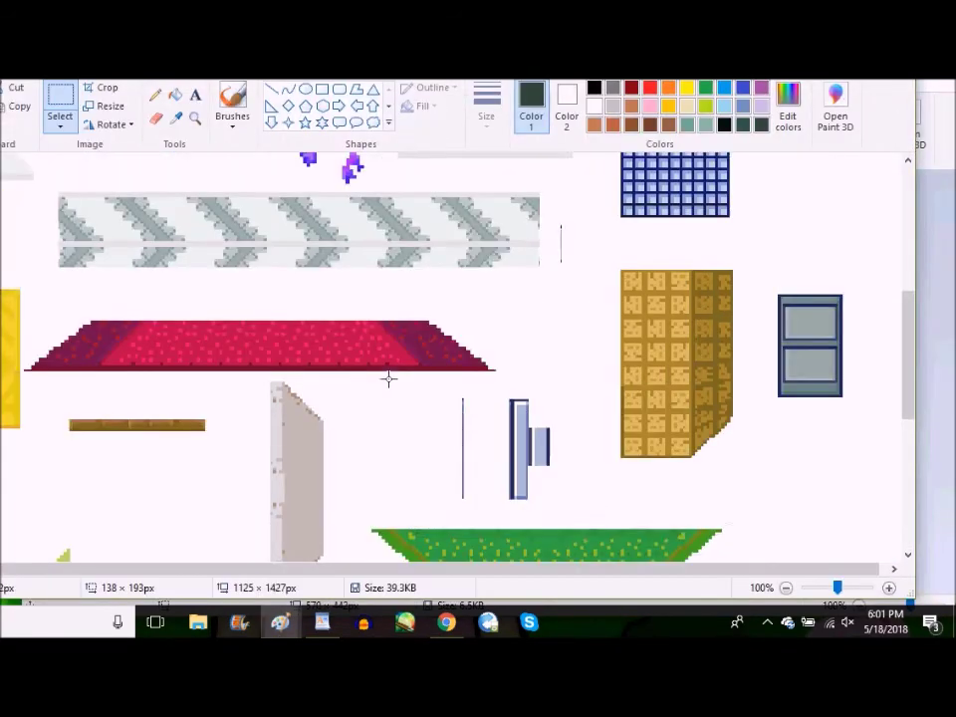
pyautogui.moveTo(773, 374); pyautogui.dragTo(864, 523)
pyautogui.moveTo(316, 624)
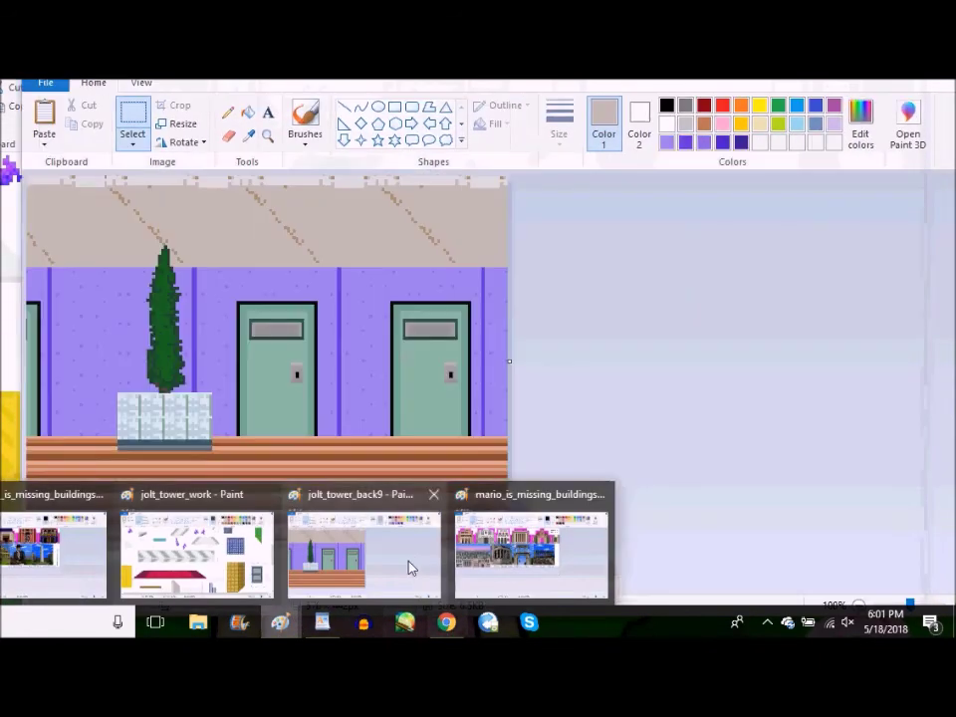
pyautogui.click(409, 566)
pyautogui.hotkey('ctrl', 'v')
pyautogui.moveTo(75, 264); pyautogui.dragTo(367, 406)
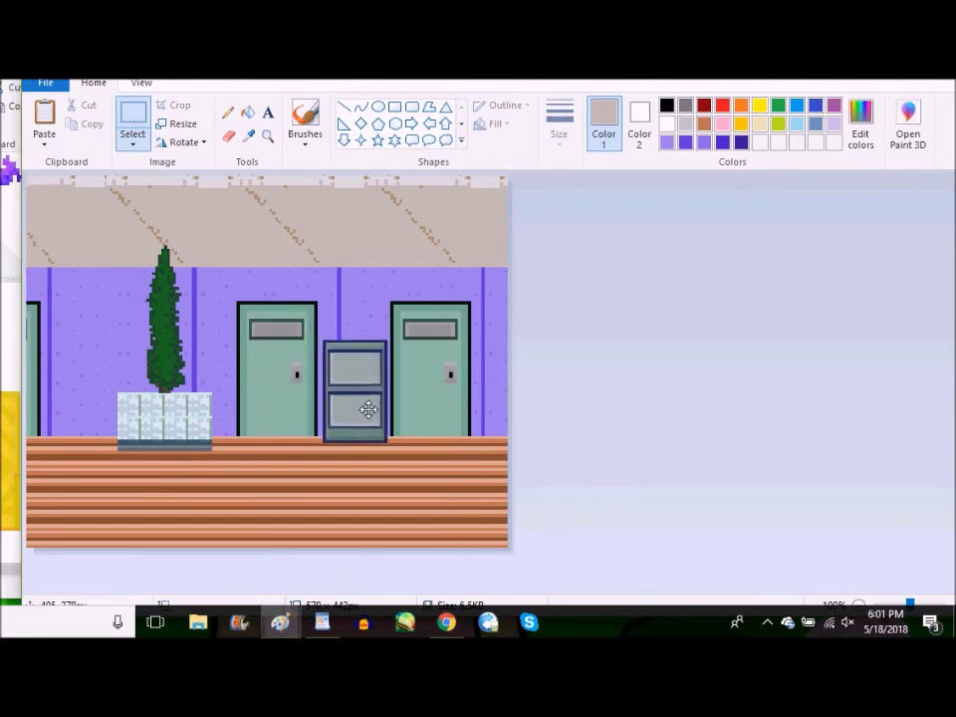
# - Paste a second cabinet and stack it above the first one
pyautogui.hotkey('ctrl', 'v')
pyautogui.moveTo(63, 239); pyautogui.dragTo(331, 299)
pyautogui.click(608, 343)
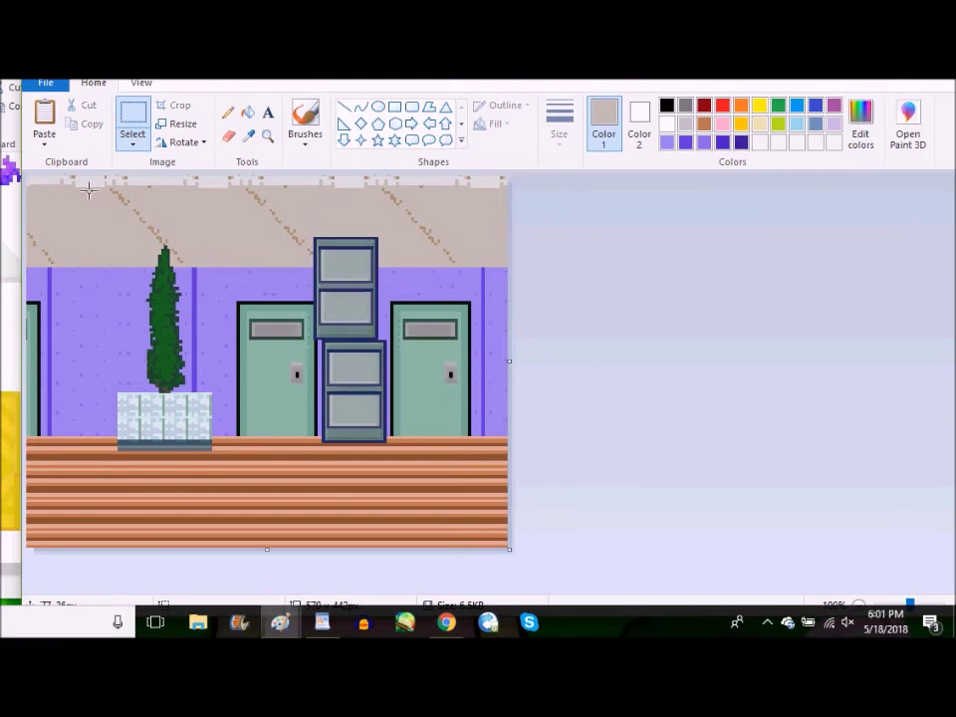
# - Save the image under the new name jolt_tower_back10
pyautogui.click(45, 82)
pyautogui.click(84, 223)
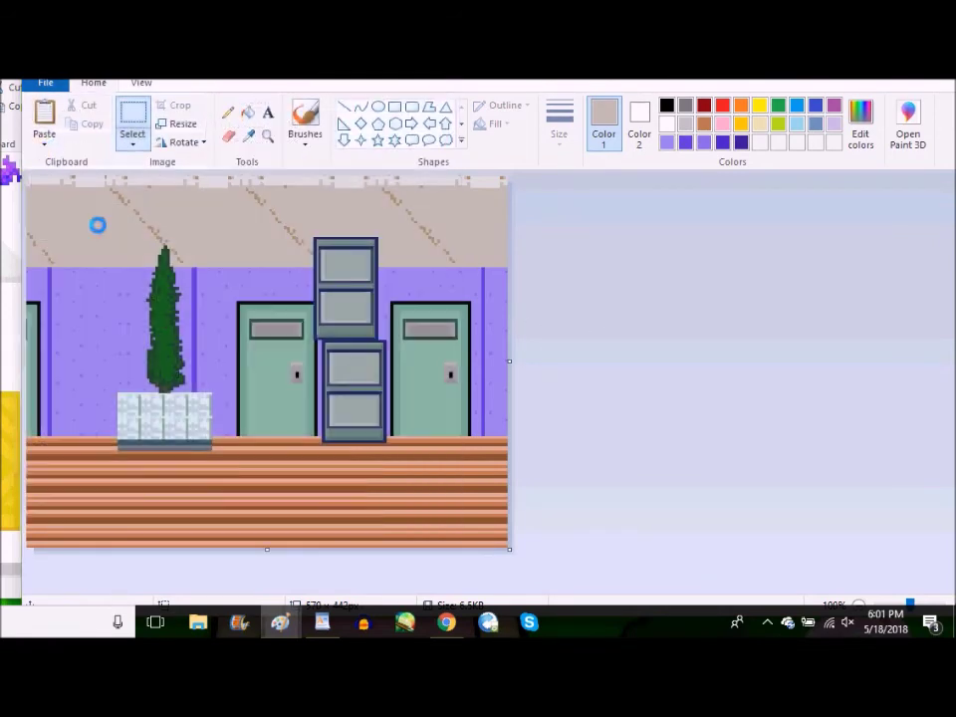
pyautogui.press('End')
pyautogui.press('BackSpace')
pyautogui.write('10')
pyautogui.press('Return')
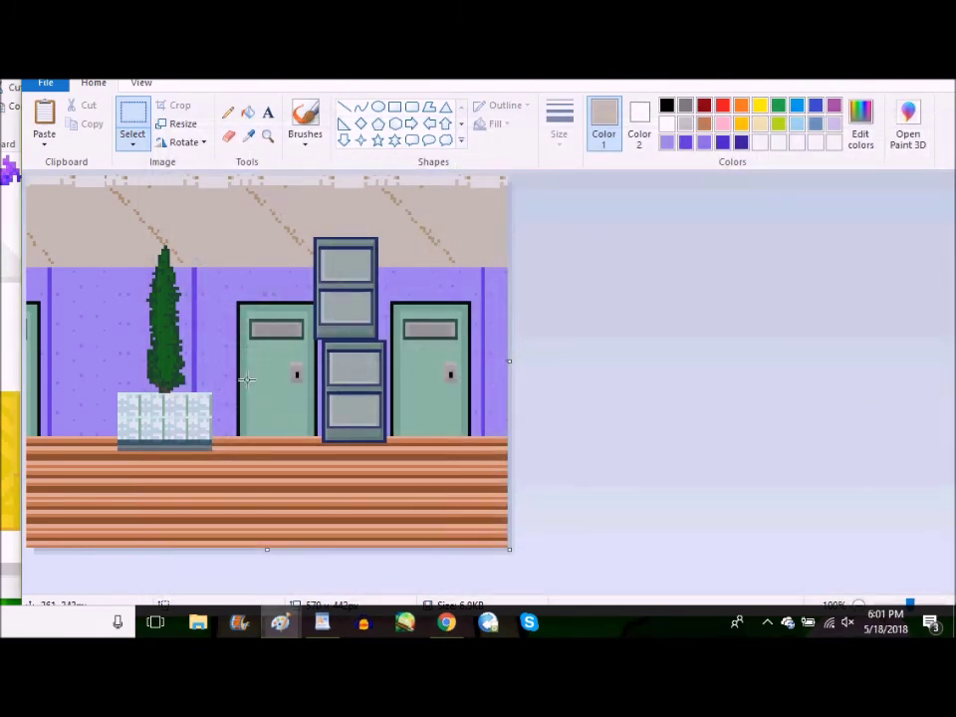
pyautogui.hotkey('ctrl', 'z')
pyautogui.hotkey('ctrl', 'z')
pyautogui.hotkey('ctrl', 'z')
pyautogui.hotkey('ctrl', 'z')
pyautogui.hotkey('ctrl', 'z')
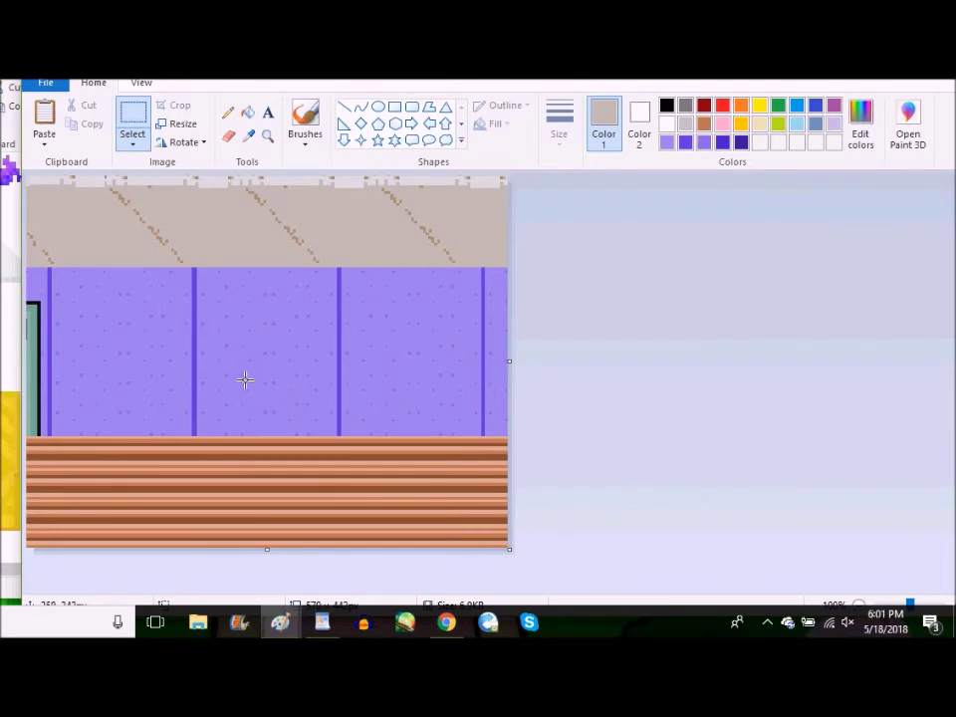
pyautogui.hotkey('ctrl', 'y')
pyautogui.hotkey('ctrl', 'y')
pyautogui.hotkey('ctrl', 'y')
pyautogui.hotkey('ctrl', 'y')
pyautogui.hotkey('ctrl', 'y')
pyautogui.hotkey('ctrl', 'z')
pyautogui.hotkey('ctrl', 'z')
pyautogui.hotkey('ctrl', 'z')
pyautogui.hotkey('ctrl', 'z')
pyautogui.hotkey('ctrl', 'z')
# - Try to take a 511 × 442 px section of the empty room, restore the fixtures and shift the whole scene left
pyautogui.moveTo(510, 569); pyautogui.dragTo(524, 590)
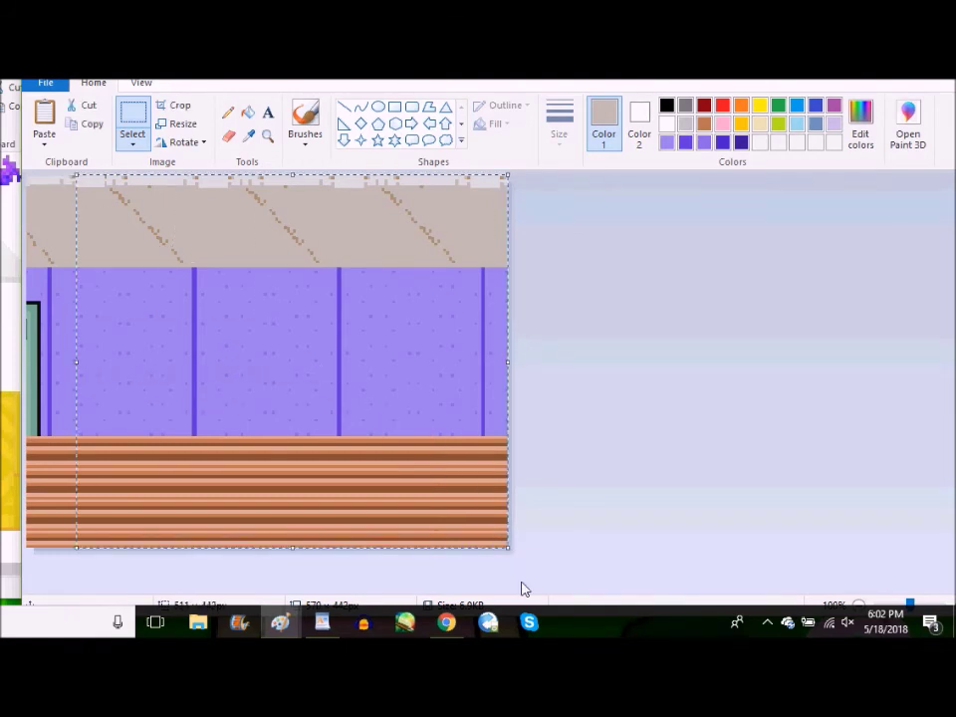
pyautogui.hotkey('ctrl', 'y')
pyautogui.hotkey('ctrl', 'y')
pyautogui.hotkey('ctrl', 'y')
pyautogui.hotkey('ctrl', 'y')
pyautogui.hotkey('ctrl', 'y')
pyautogui.hotkey('ctrl', 'a')
pyautogui.moveTo(414, 519); pyautogui.dragTo(42, 453)
pyautogui.moveTo(171, 425); pyautogui.dragTo(141, 417)
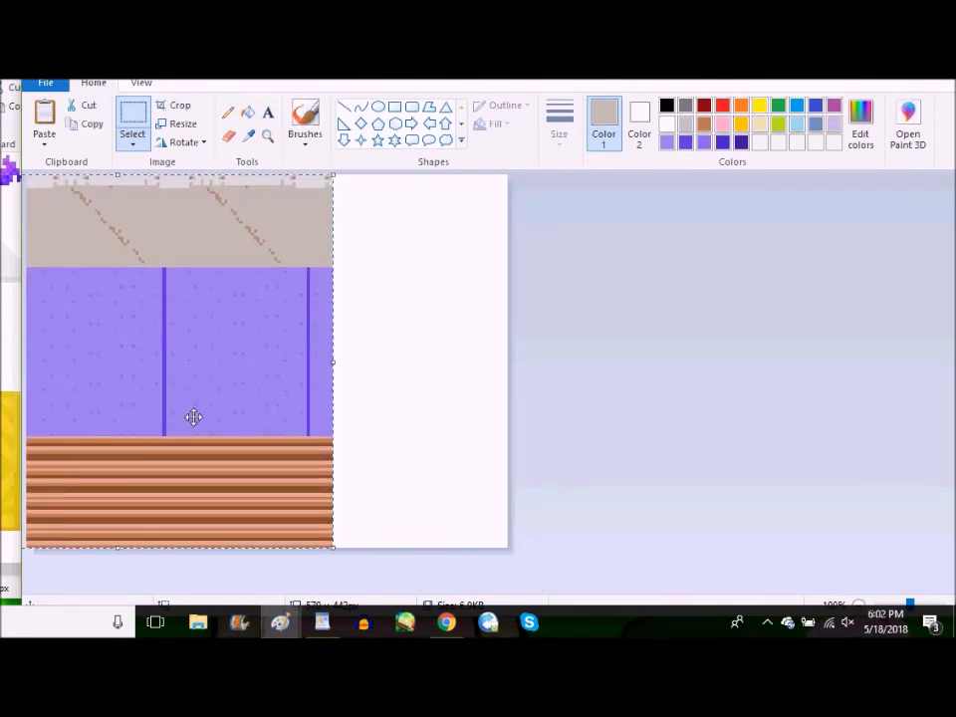
# - Undo and redo the shift, and try to position the pasted room section again
pyautogui.hotkey('ctrl', 'z')
pyautogui.hotkey('ctrl', 'y')
pyautogui.hotkey('ctrl', 'z')
pyautogui.hotkey('ctrl', 'y')
pyautogui.hotkey('ctrl', 'z')
pyautogui.hotkey('ctrl', 'v')
pyautogui.moveTo(170, 392)
pyautogui.mouseDown()
pyautogui.moveTo(260, 397)
pyautogui.moveTo(194, 390)
pyautogui.moveTo(230, 393)
pyautogui.moveTo(218, 393)
pyautogui.mouseUp()
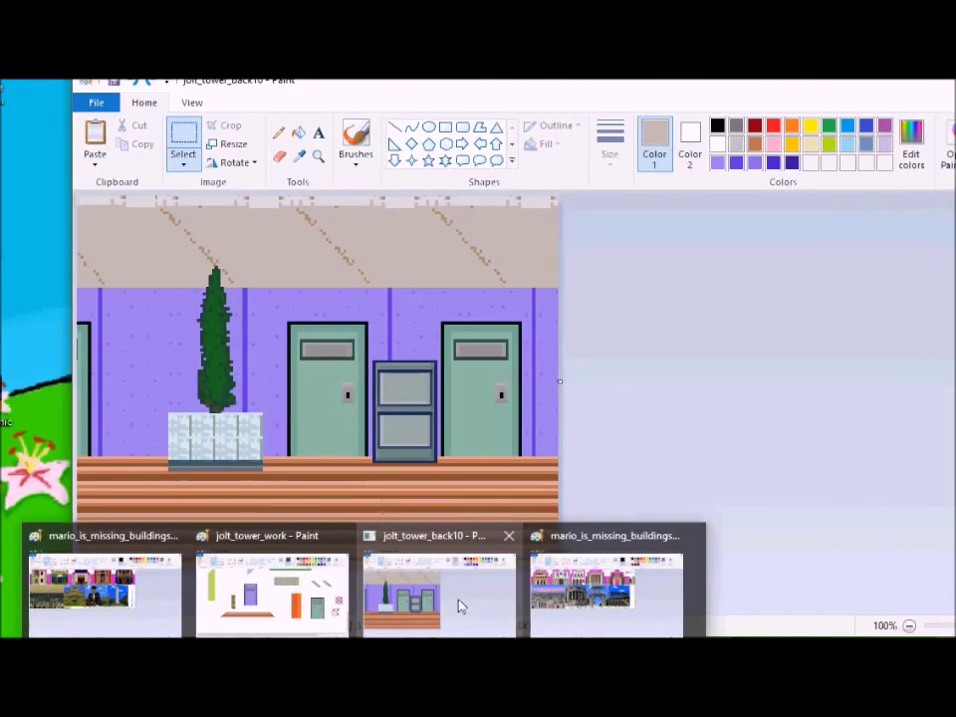
# - In jolt_tower_back10, temporarily undo the fixtures to copy a 442 × 441 px section of the empty room, and restore them
pyautogui.click(461, 602)
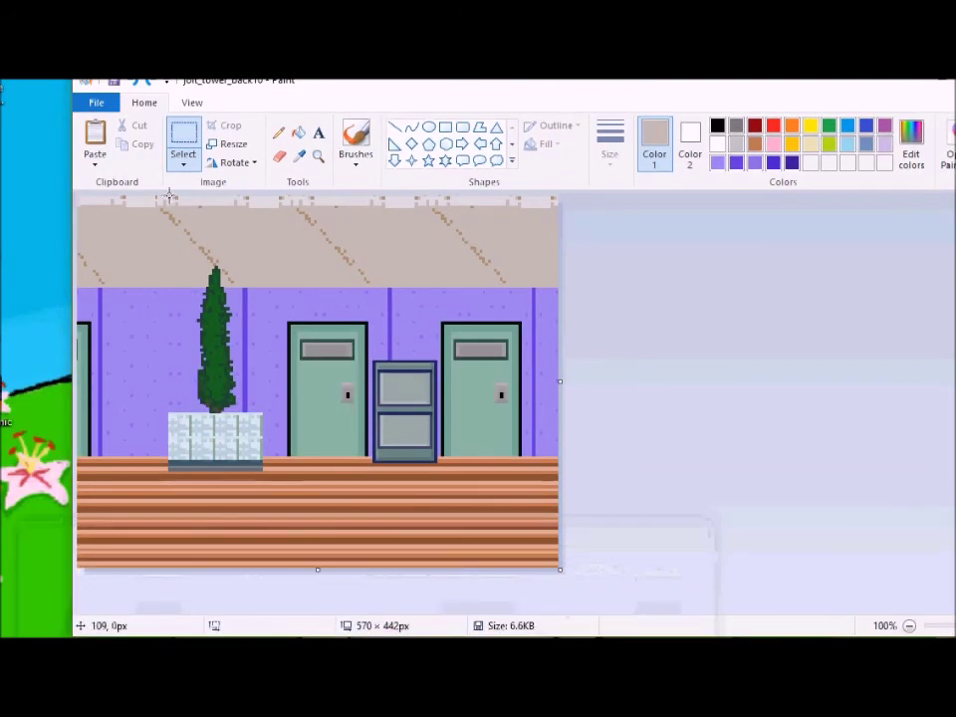
pyautogui.hotkey('ctrl', 'z')
pyautogui.hotkey('ctrl', 'z')
pyautogui.hotkey('ctrl', 'z')
pyautogui.hotkey('ctrl', 'z')
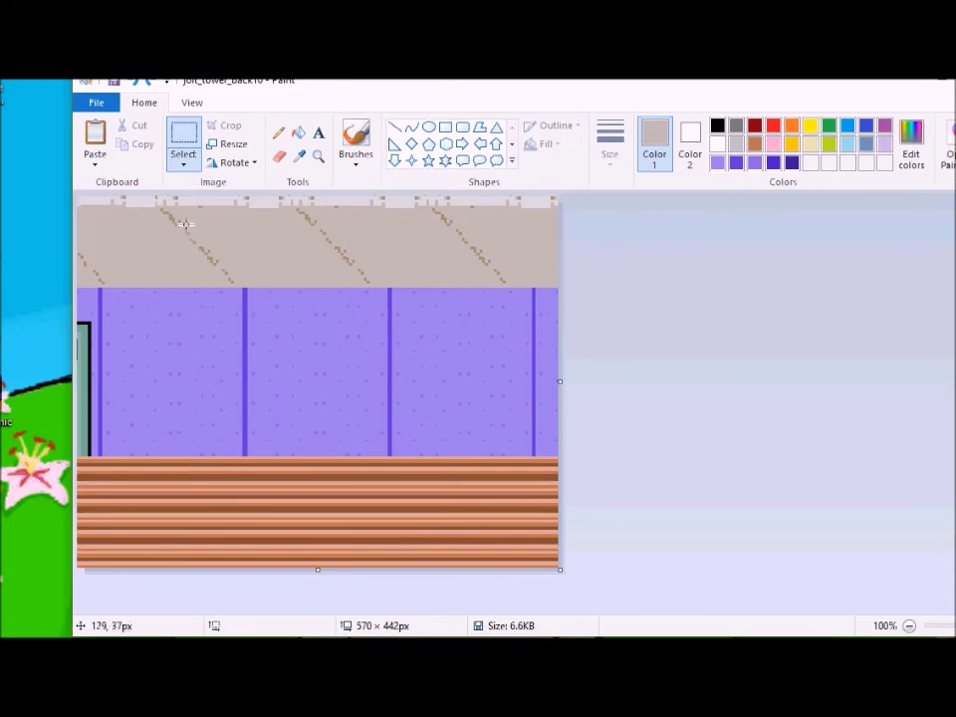
pyautogui.moveTo(388, 486); pyautogui.dragTo(581, 572)
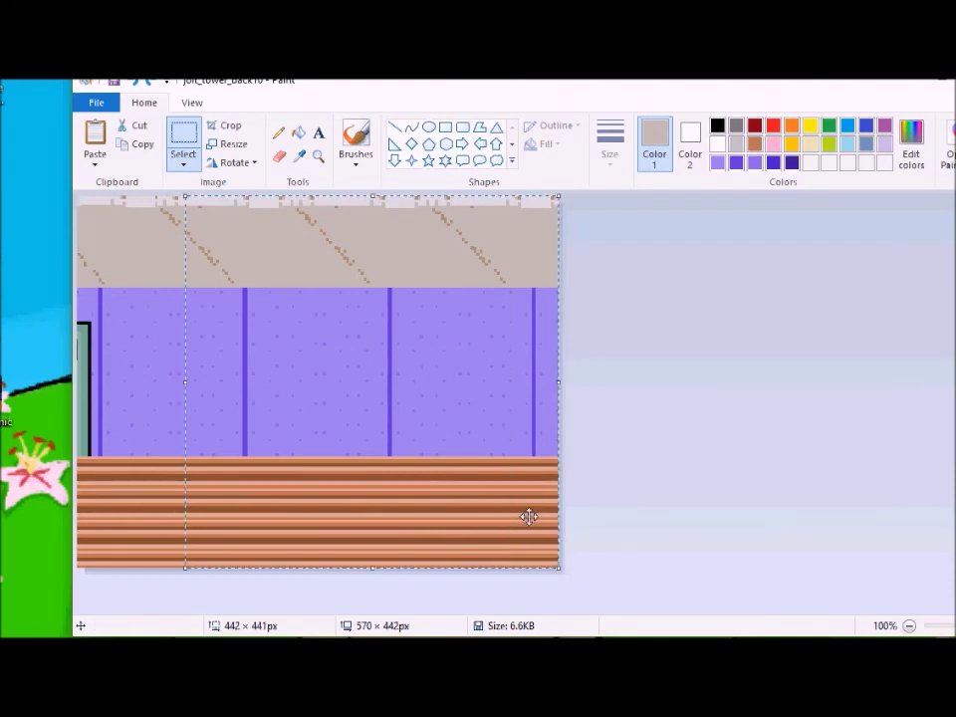
pyautogui.hotkey('ctrl', 'y')
pyautogui.hotkey('ctrl', 'y')
pyautogui.hotkey('ctrl', 'y')
pyautogui.hotkey('ctrl', 'y')
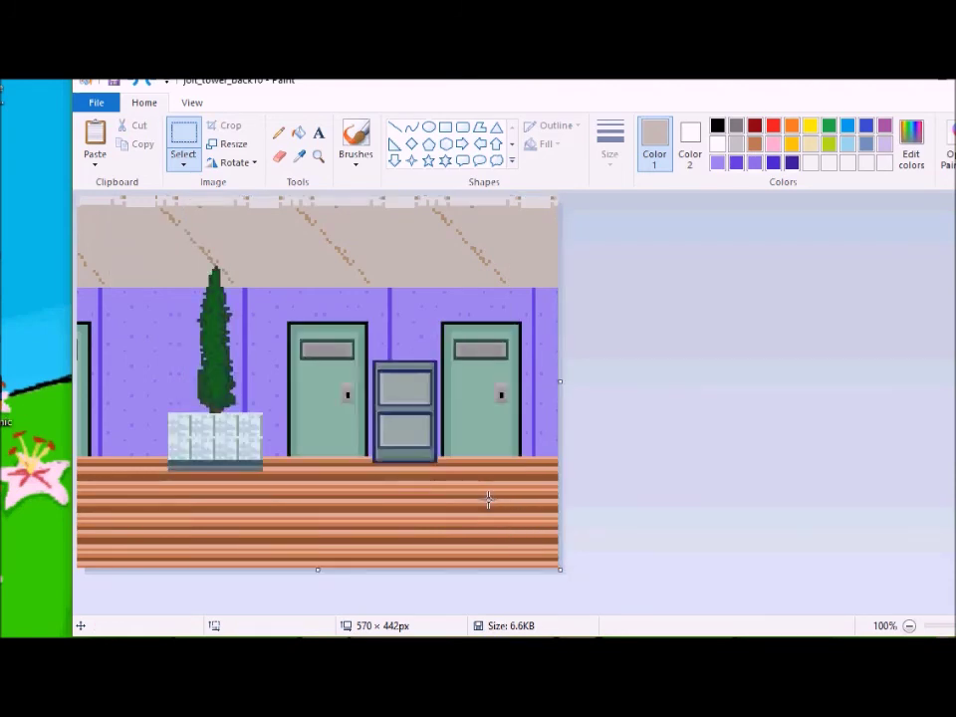
# - Shift the whole scene left until only the last door's edge remains, and place the copied empty room section beside it
pyautogui.hotkey('ctrl', 'a')
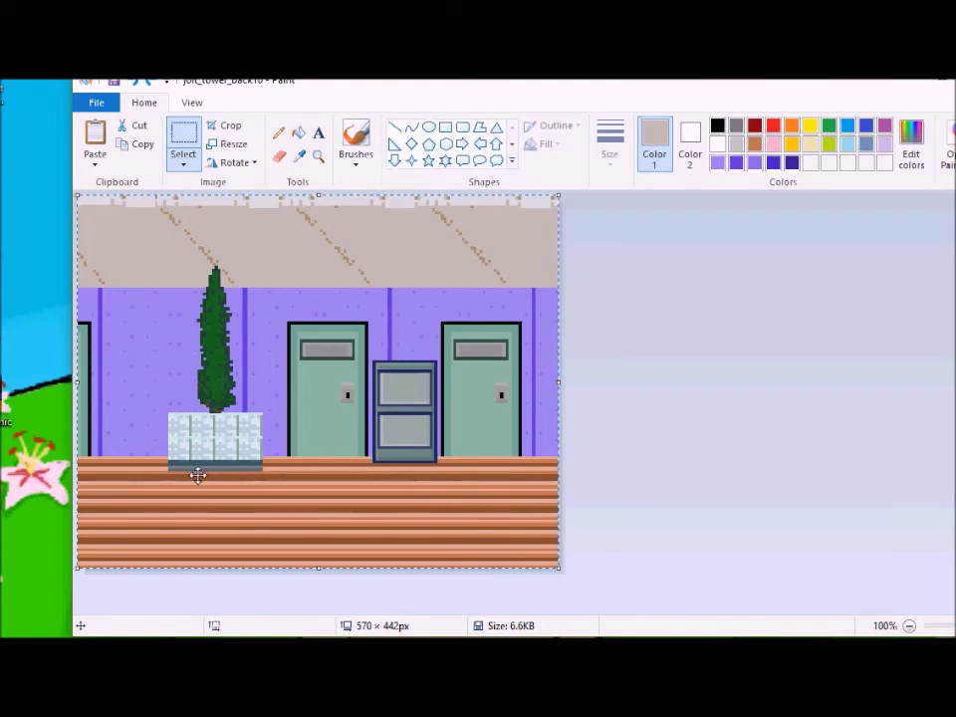
pyautogui.moveTo(296, 258); pyautogui.dragTo(0, 274)
pyautogui.moveTo(77, 270); pyautogui.dragTo(211, 296)
pyautogui.moveTo(338, 318); pyautogui.dragTo(417, 317)
pyautogui.click(721, 333)
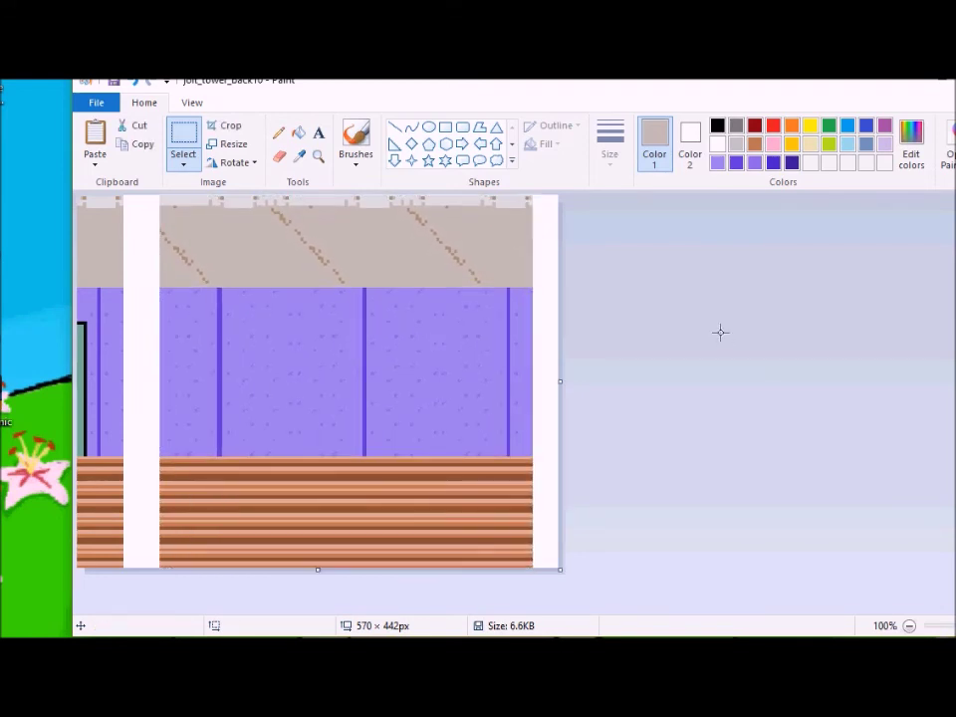
# - Try to cover the white gap with a copied 281 × 328 px section of ceiling and wall
pyautogui.moveTo(524, 257); pyautogui.dragTo(541, 160)
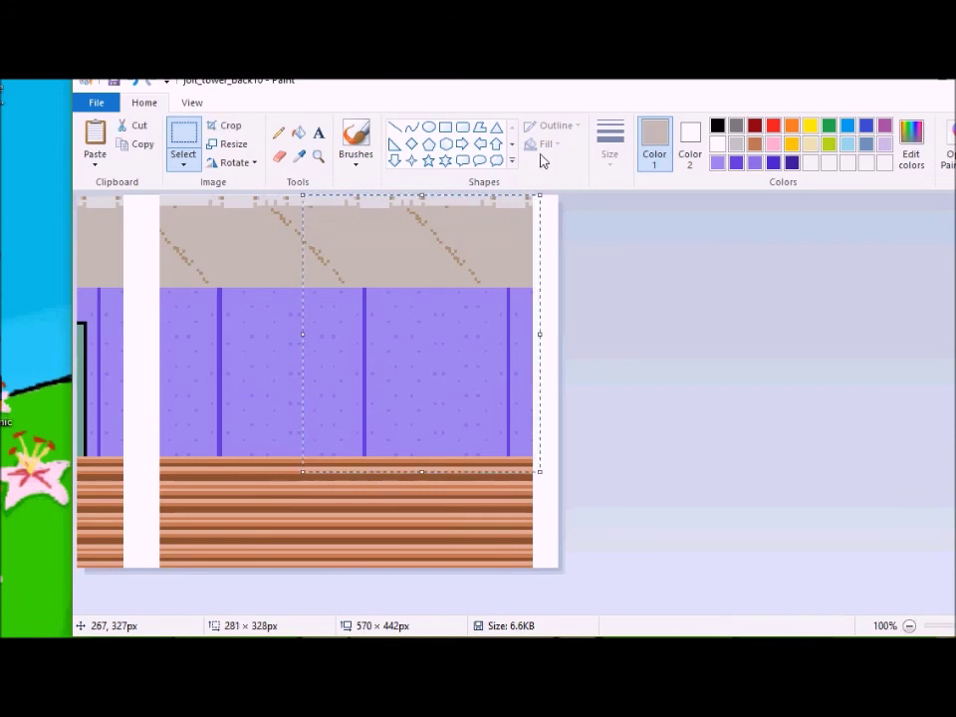
pyautogui.hotkey('ctrl', 'c')
pyautogui.hotkey('ctrl', 'v')
pyautogui.moveTo(182, 323); pyautogui.dragTo(234, 318)
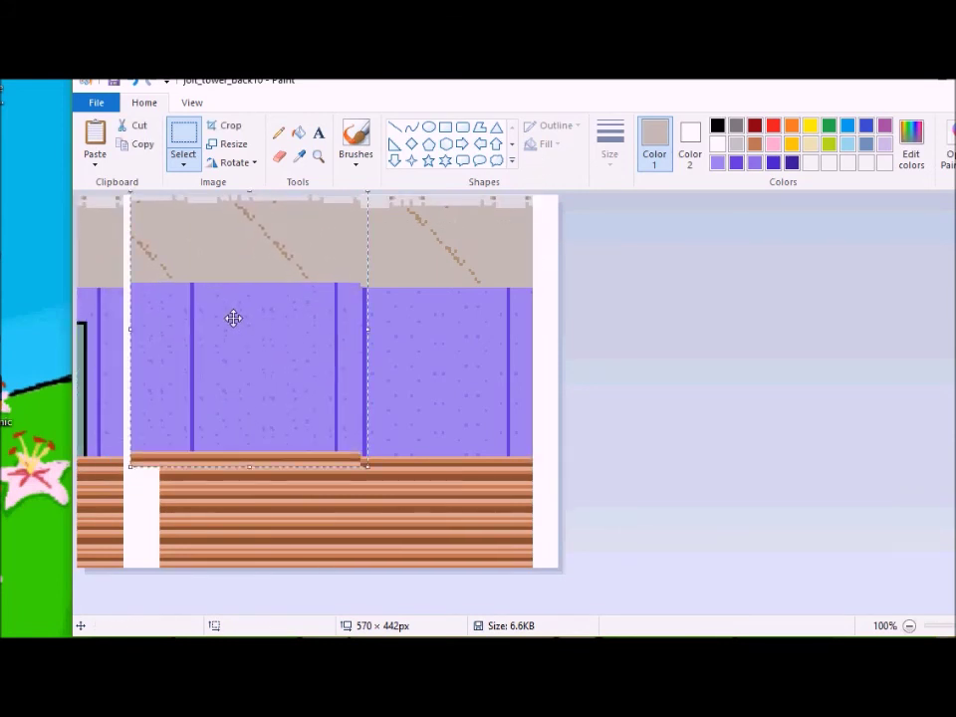
pyautogui.hotkey('ctrl', 'z')
# - Cover both white gaps in the ceiling and wall with aligned copies, and patch the ceiling trim with its light colour
pyautogui.moveTo(242, 464); pyautogui.dragTo(563, 189)
pyautogui.moveTo(530, 325); pyautogui.dragTo(396, 325)
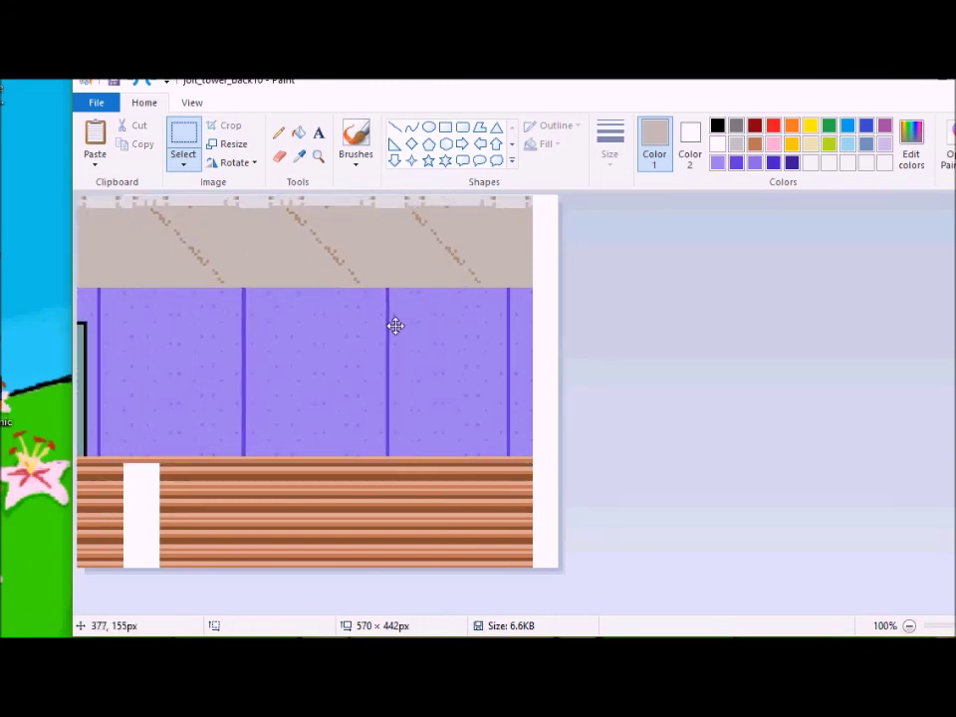
pyautogui.hotkey('ctrl', 'z')
pyautogui.hotkey('ctrl', 'y')
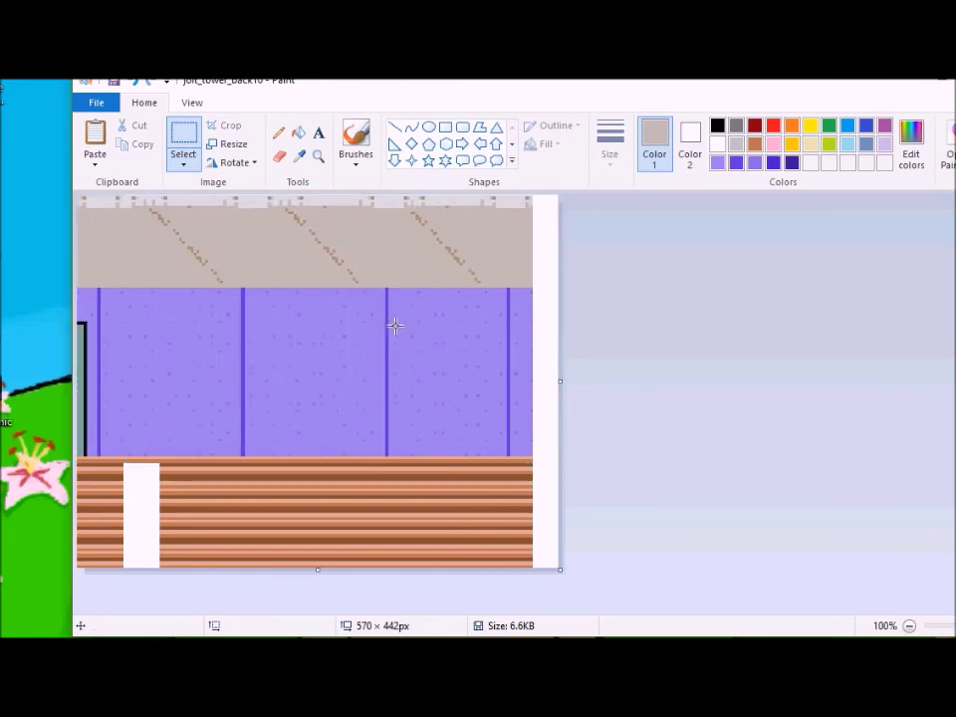
pyautogui.hotkey('ctrl', 'v')
pyautogui.moveTo(303, 338); pyautogui.dragTo(632, 335)
pyautogui.click(299, 156)
pyautogui.click(347, 192)
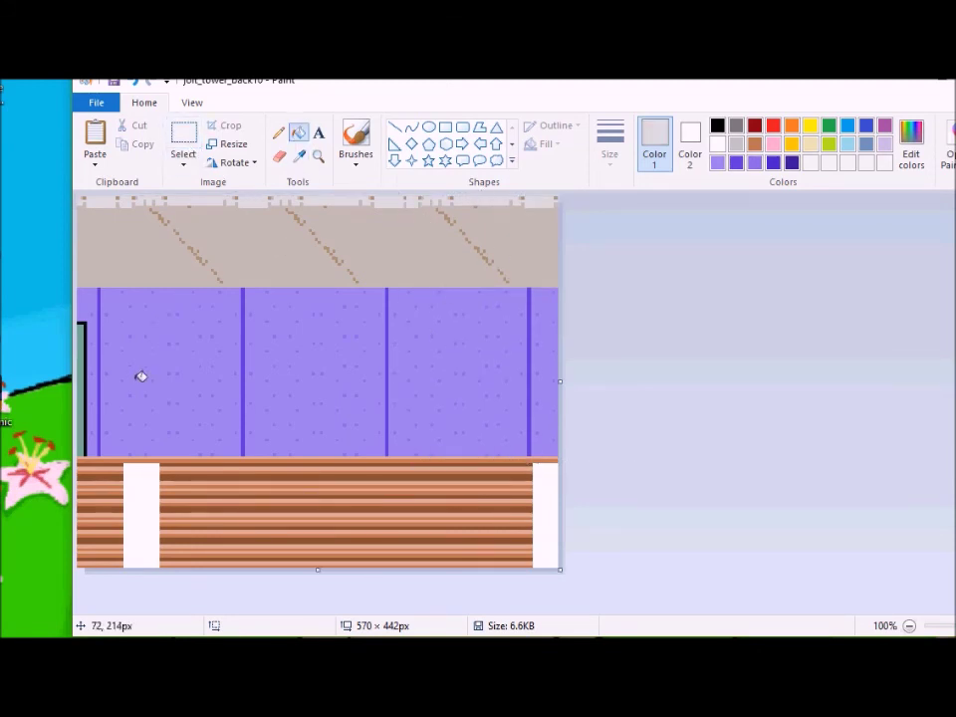
# - Extend the plank floor over both remaining white gaps so it spans the full canvas width
pyautogui.click(184, 159)
pyautogui.click(185, 136)
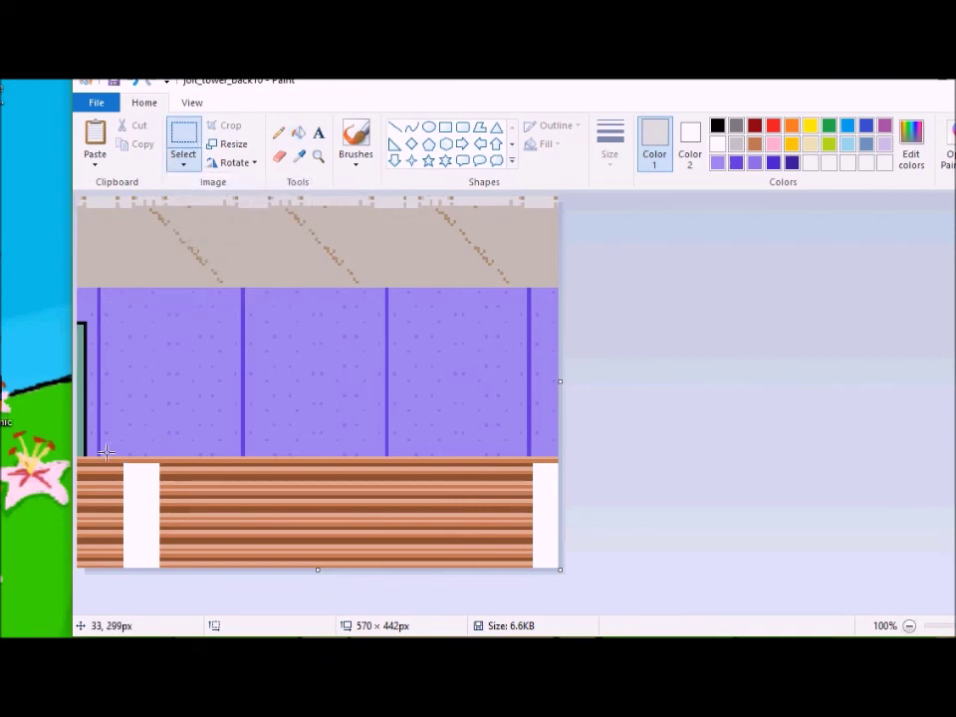
pyautogui.moveTo(117, 558); pyautogui.dragTo(116, 569)
pyautogui.moveTo(600, 519); pyautogui.dragTo(602, 519)
pyautogui.click(673, 480)
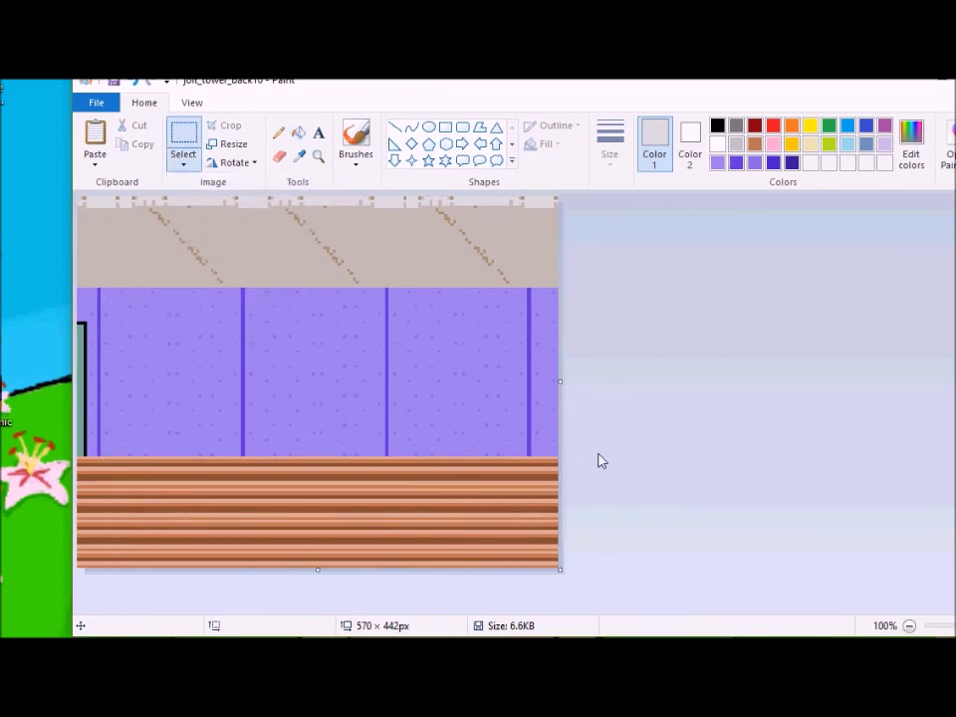
# - Copy the teal double door from jolt_tower_work and stand it on the floor between the last two wall seams
pyautogui.click(364, 637)
pyautogui.click(227, 620)
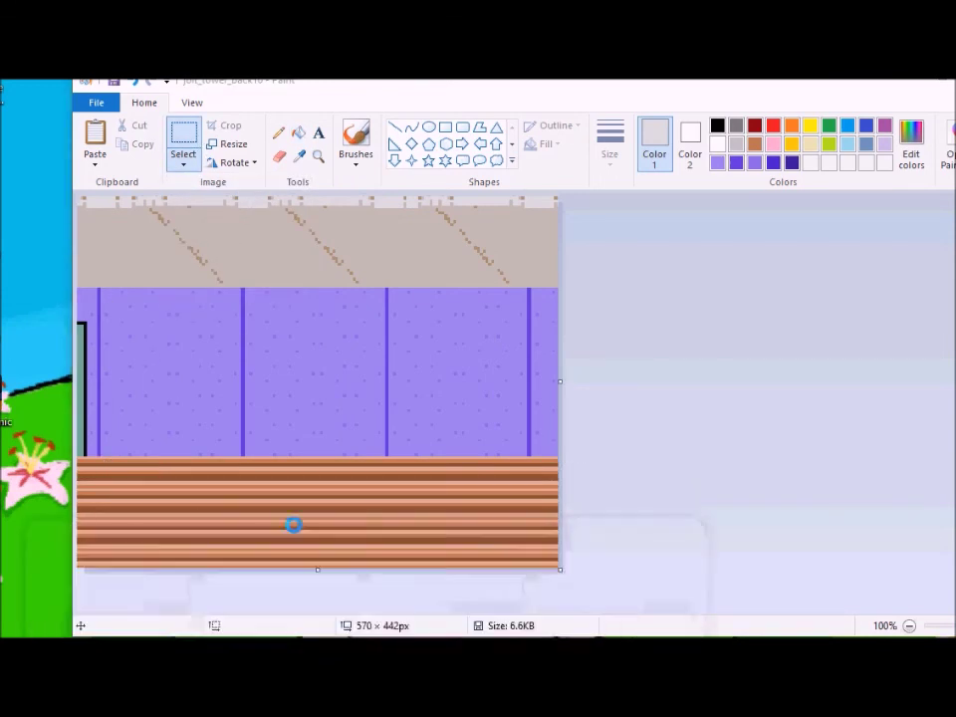
pyautogui.moveTo(438, 383); pyautogui.dragTo(439, 383)
pyautogui.click(902, 88)
pyautogui.hotkey('ctrl', 'v')
pyautogui.moveTo(164, 337)
pyautogui.mouseDown()
pyautogui.moveTo(450, 424)
pyautogui.moveTo(484, 424)
pyautogui.mouseUp()
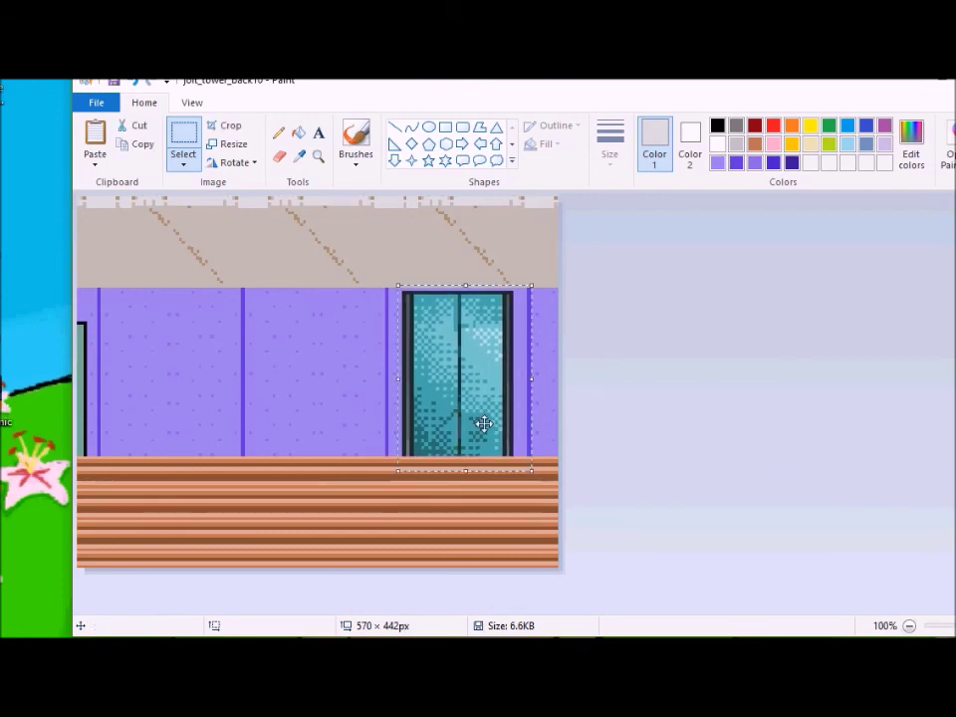
# - Copy the blue grid window from jolt_tower_work and place it on the wall panel left of the teal double door
pyautogui.click(269, 588)
pyautogui.hotkey('ctrl', 'c')
pyautogui.click(899, 85)
pyautogui.hotkey('ctrl', 'v')
pyautogui.moveTo(159, 267); pyautogui.dragTo(331, 375)
pyautogui.click(768, 385)
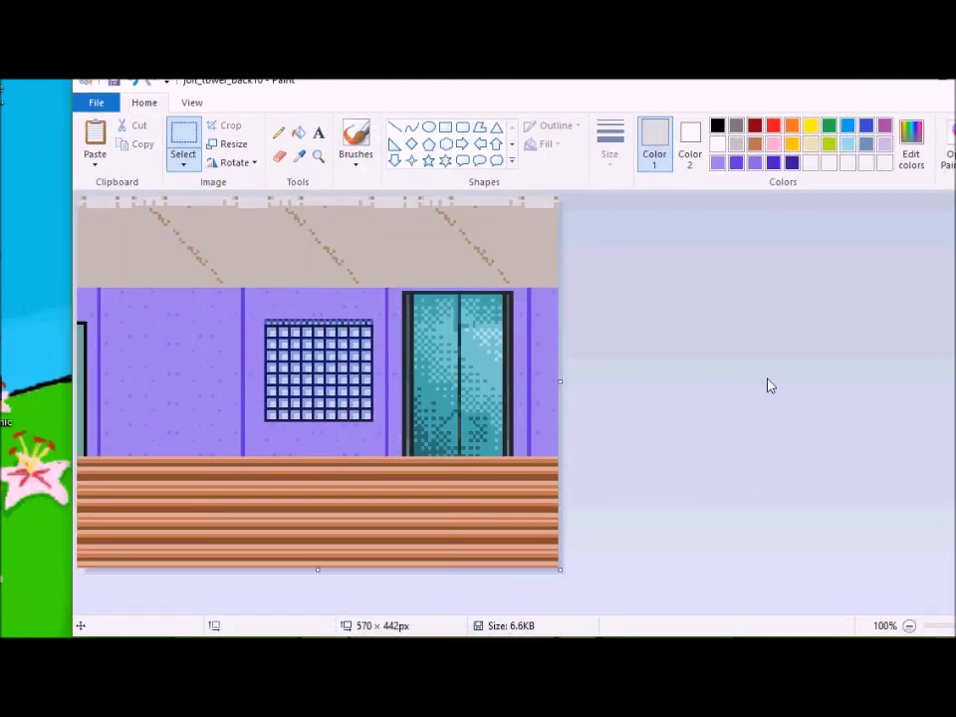
pyautogui.moveTo(321, 605)
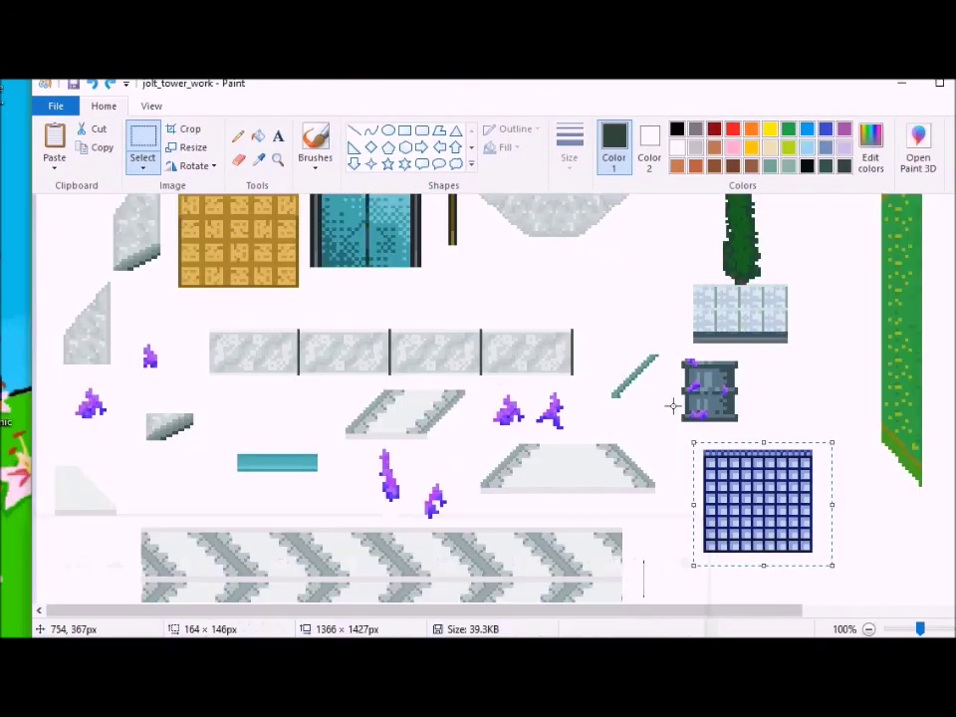
# - Copy the grey-green single door from jolt_tower_work and stand it on the floor in the wall panel left of the grid window
pyautogui.scroll(2, 517, 352)
pyautogui.scroll(-10, 467, 452)
pyautogui.moveTo(750, 365); pyautogui.dragTo(854, 529)
pyautogui.click(396, 634)
pyautogui.hotkey('ctrl', 'v')
pyautogui.moveTo(123, 325); pyautogui.dragTo(184, 421)
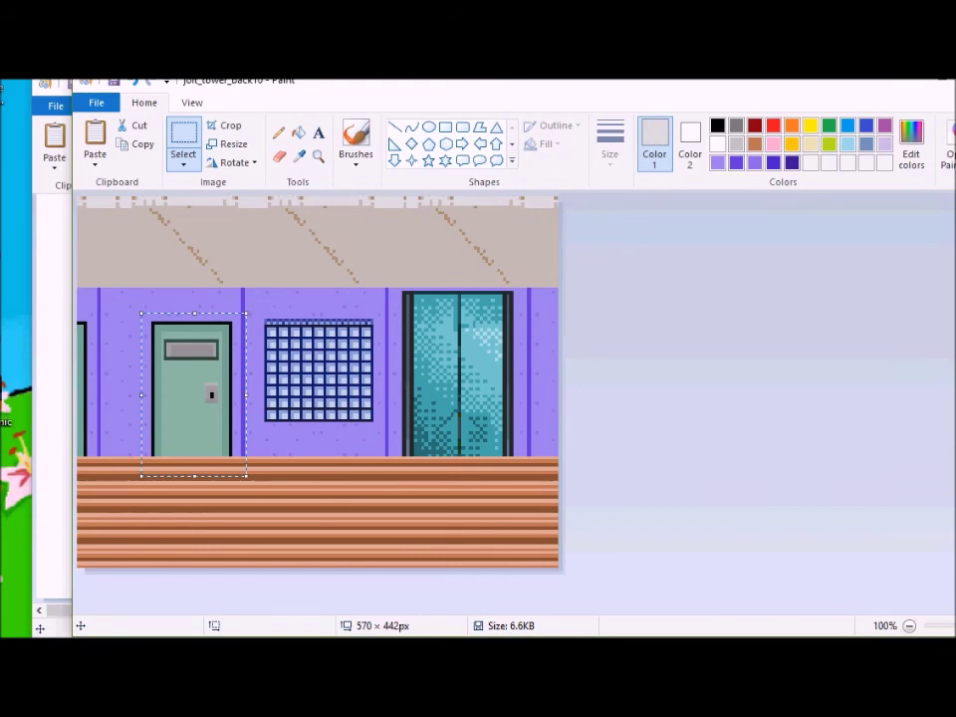
# - Copy the cypress tree with its stone planter from jolt_tower_work and place it on the floor, partly past the canvas's right edge
pyautogui.moveTo(396, 634)
pyautogui.click(279, 587)
pyautogui.scroll(10, 625, 346)
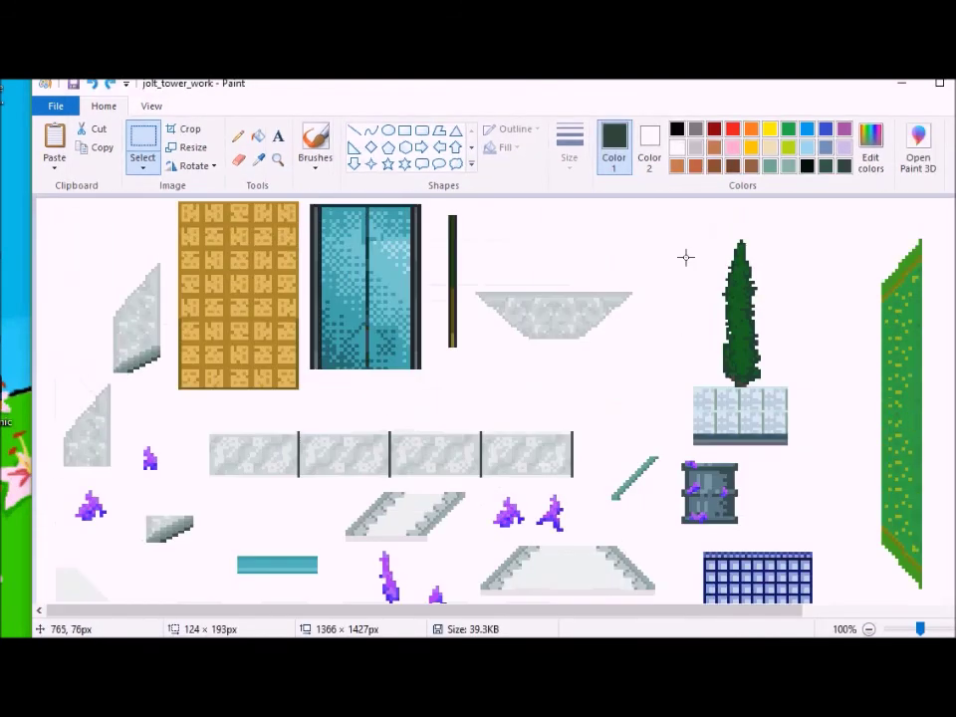
pyautogui.moveTo(692, 235); pyautogui.dragTo(806, 447)
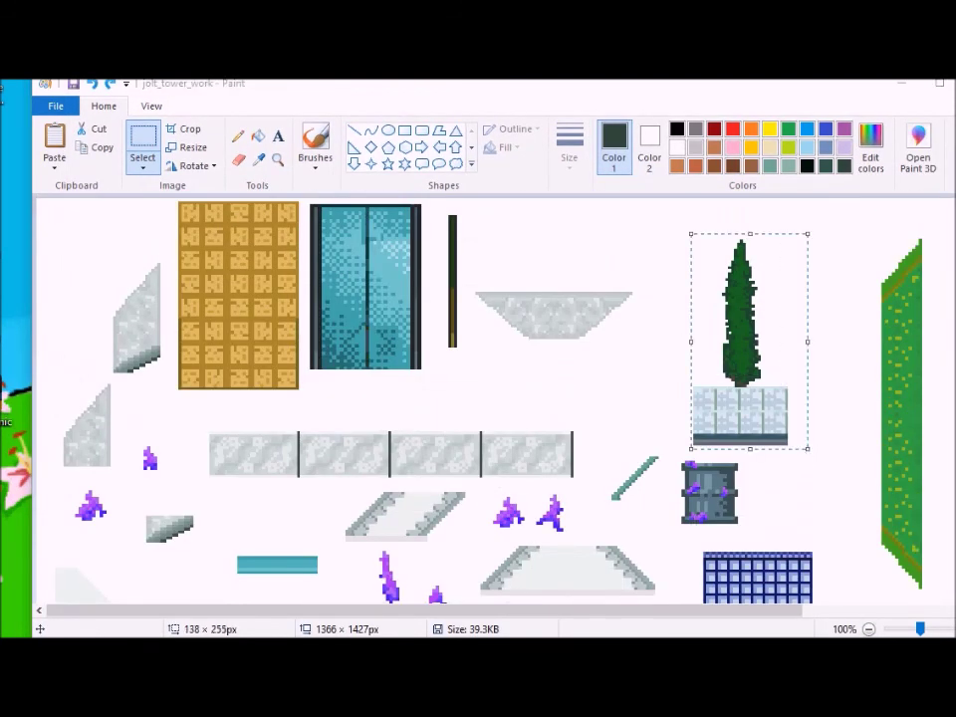
pyautogui.hotkey('ctrl', 'c')
pyautogui.moveTo(396, 634)
pyautogui.click(498, 613)
pyautogui.hotkey('ctrl', 'v')
pyautogui.moveTo(181, 372); pyautogui.dragTo(568, 515)
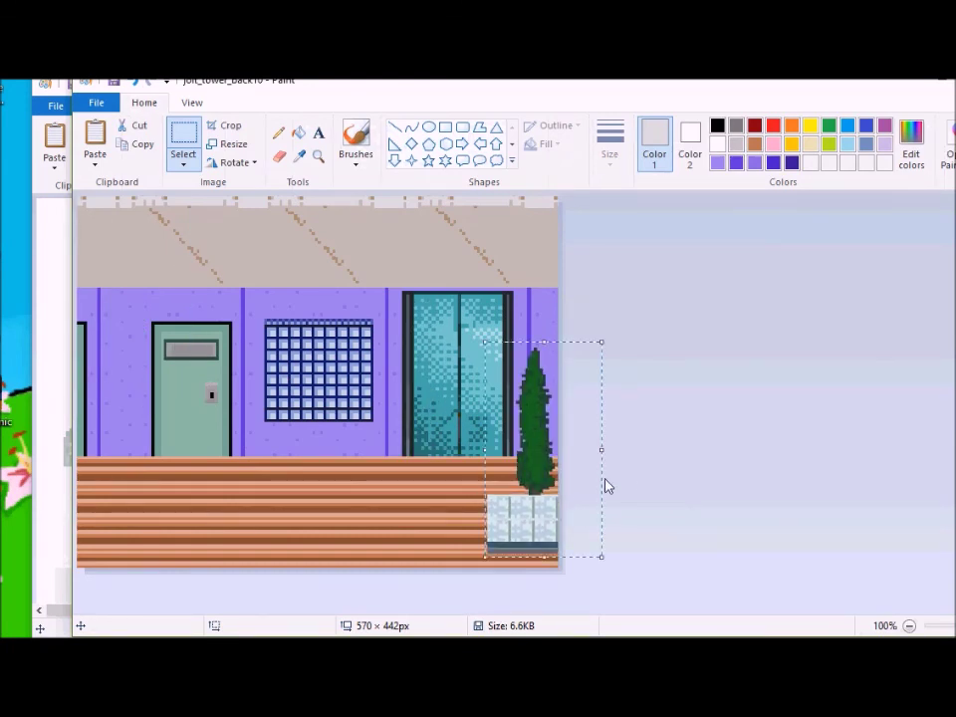
# - Add a second cypress planter on the floor between the grey-green door and the grid window
pyautogui.hotkey('ctrl', 'v')
pyautogui.moveTo(132, 316); pyautogui.dragTo(261, 411)
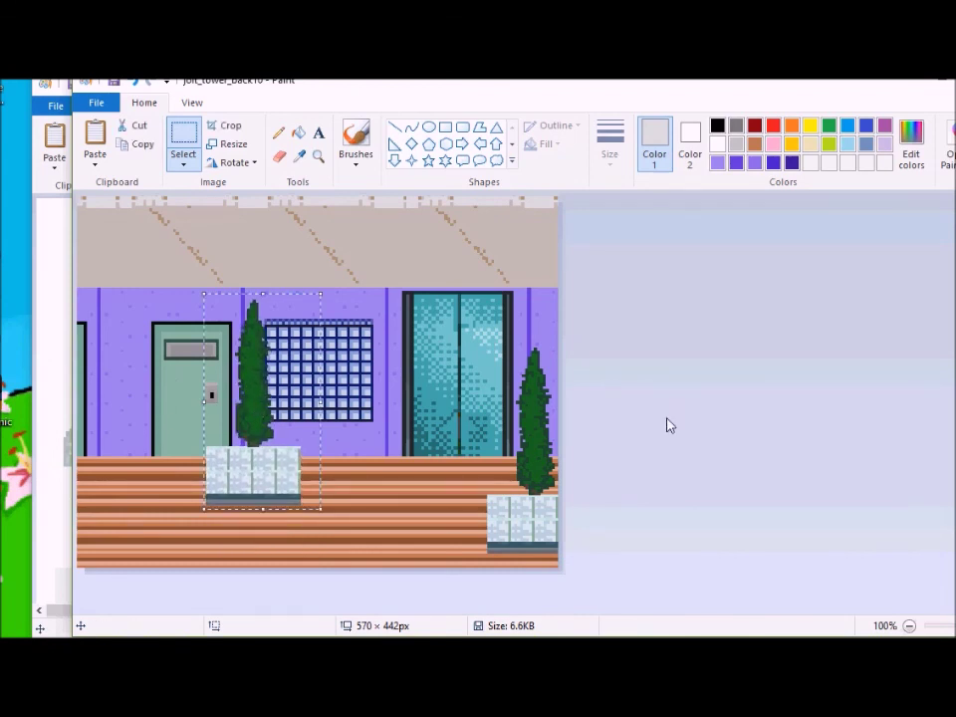
pyautogui.moveTo(263, 466); pyautogui.dragTo(259, 466)
pyautogui.click(637, 463)
# - Save the finished background as a new file with its name ending in 1
pyautogui.click(100, 107)
pyautogui.click(124, 243)
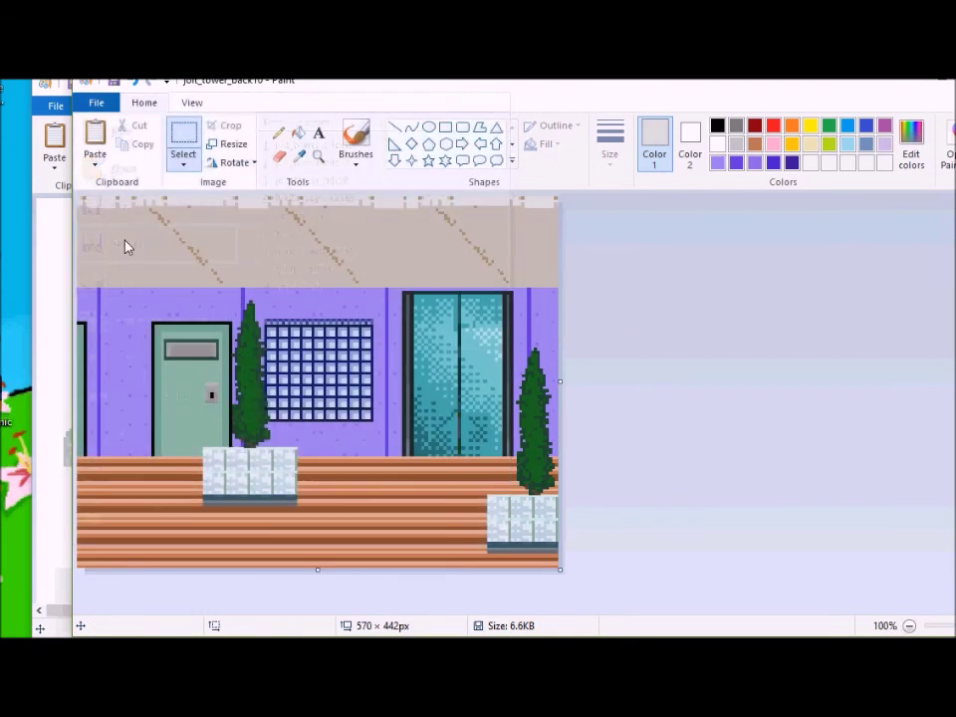
pyautogui.press('End')
pyautogui.write('1')
pyautogui.press('Return')
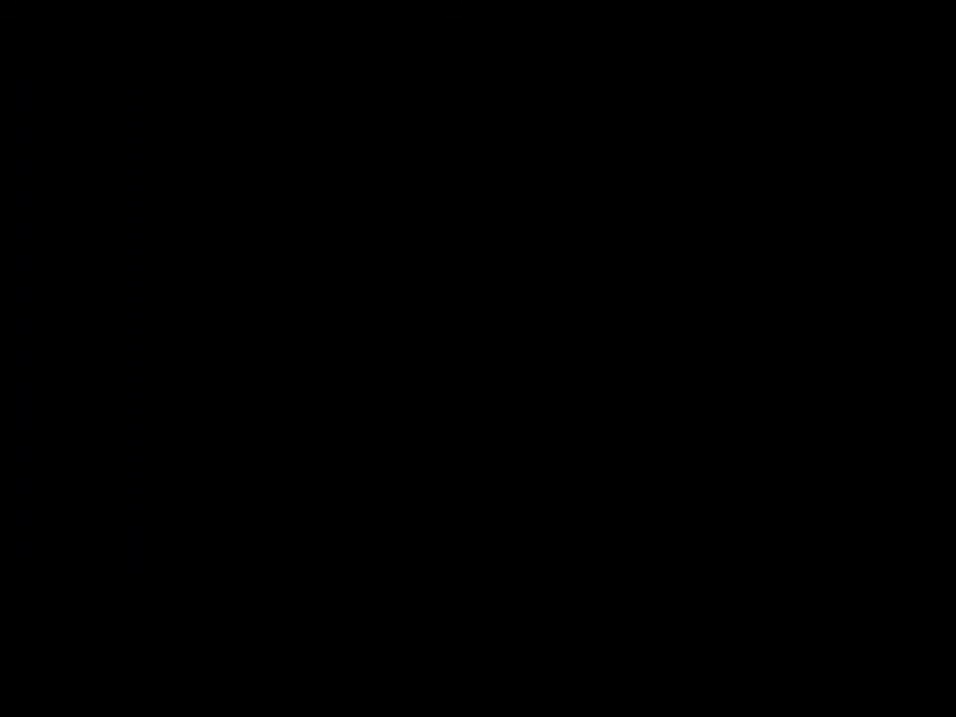